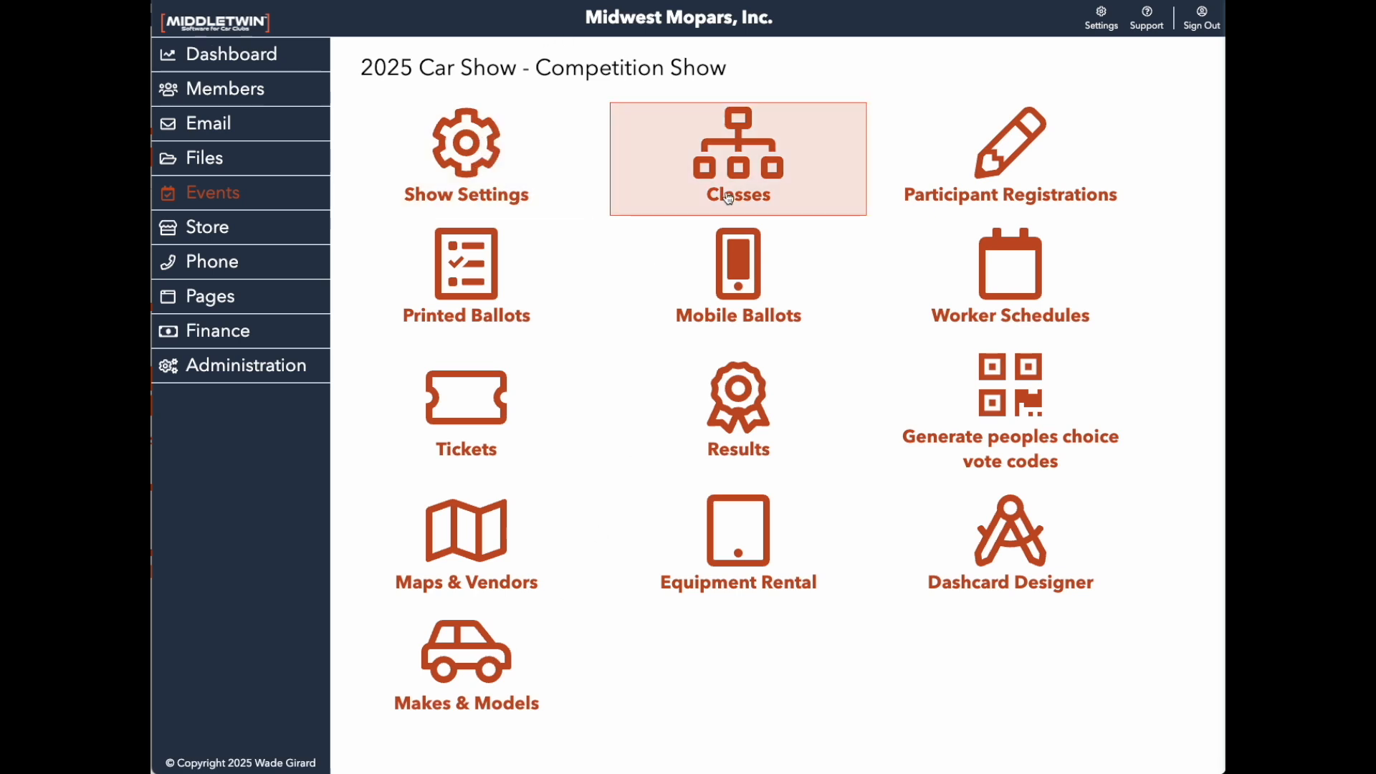
Step: Open the show settings and review the event's name, type options, availability options, and first and last day
click(485, 149)
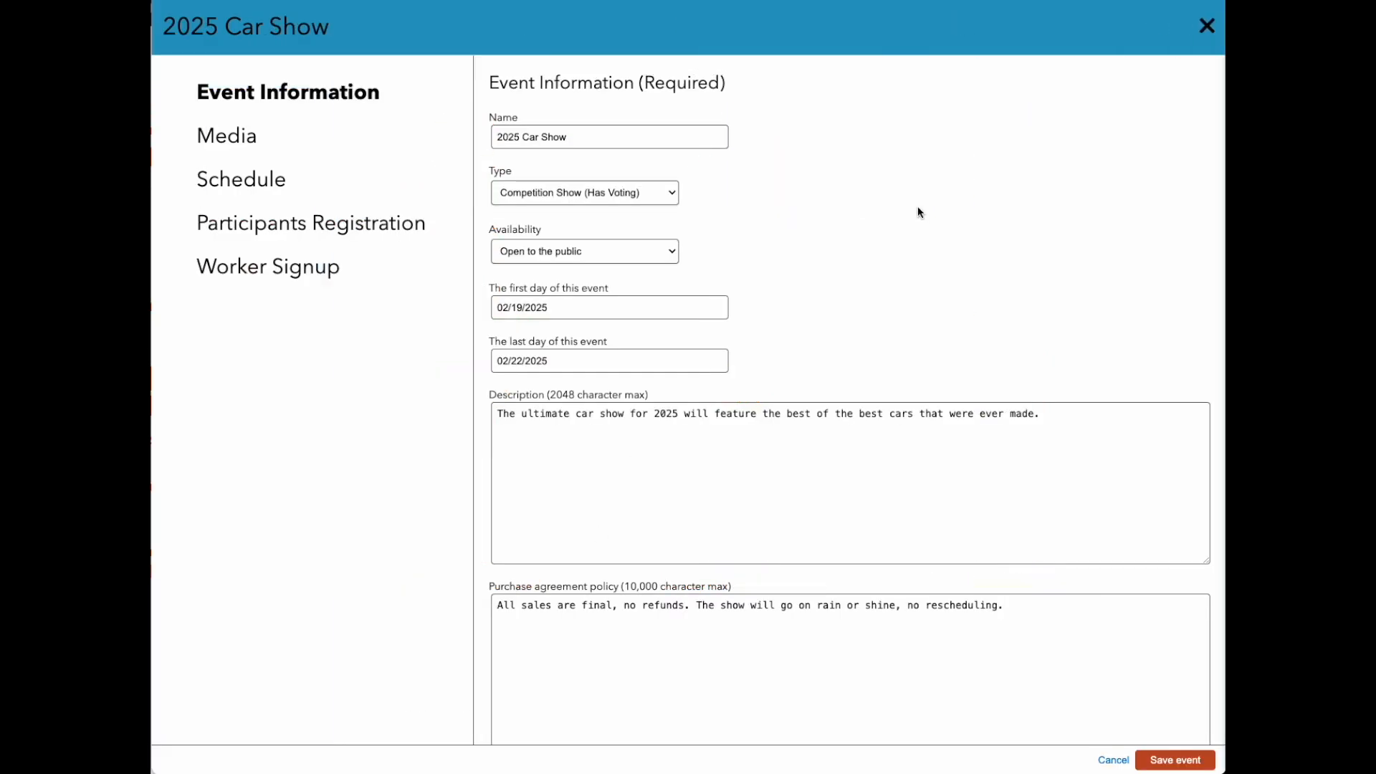
click(586, 141)
key(Tab)
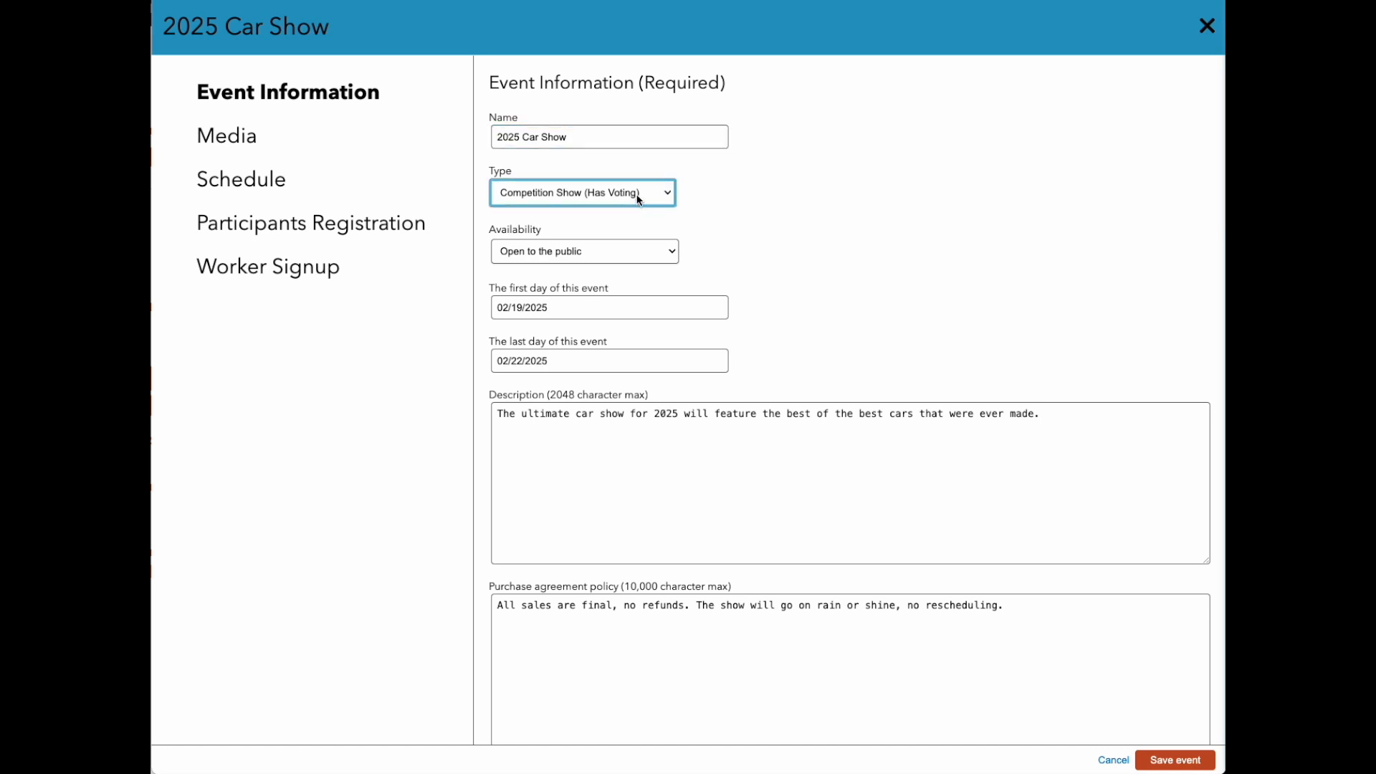
click(663, 194)
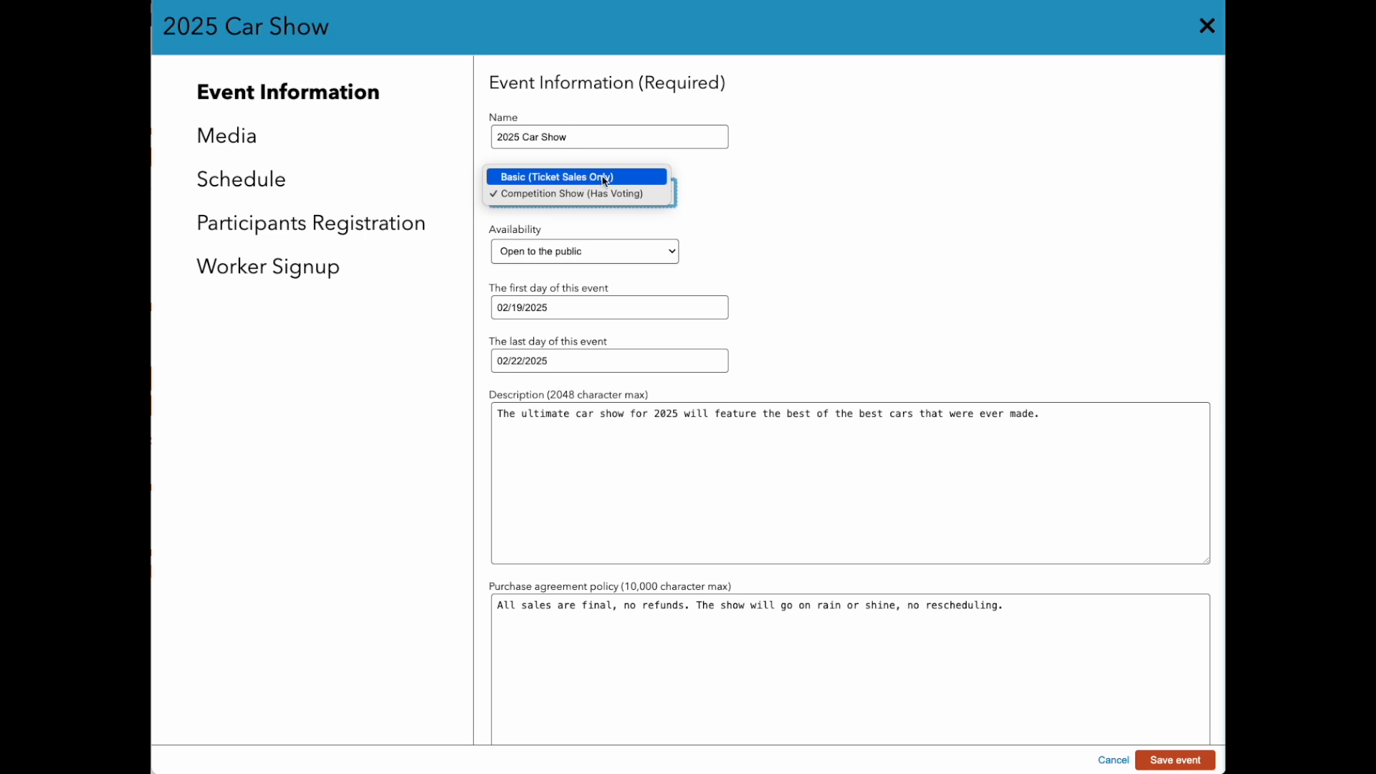
click(771, 190)
click(667, 252)
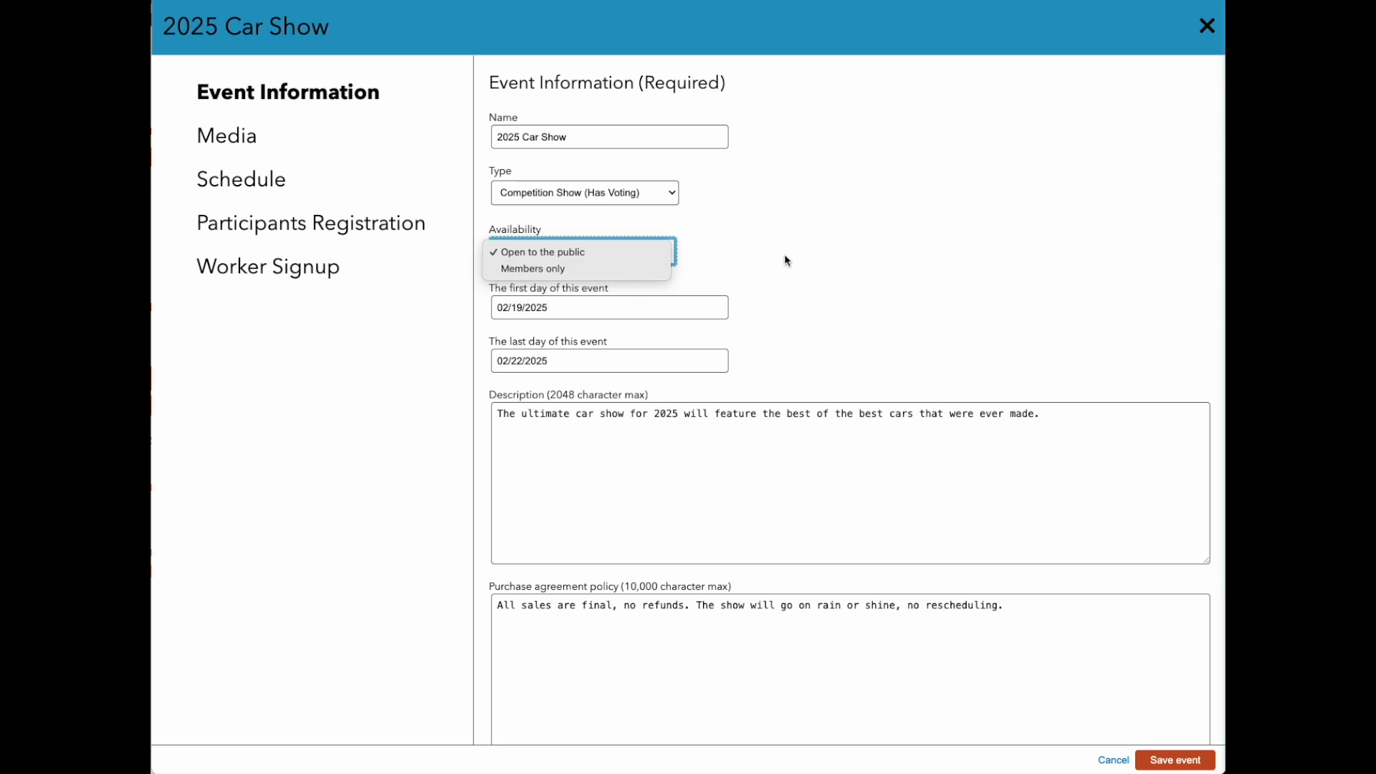
click(681, 307)
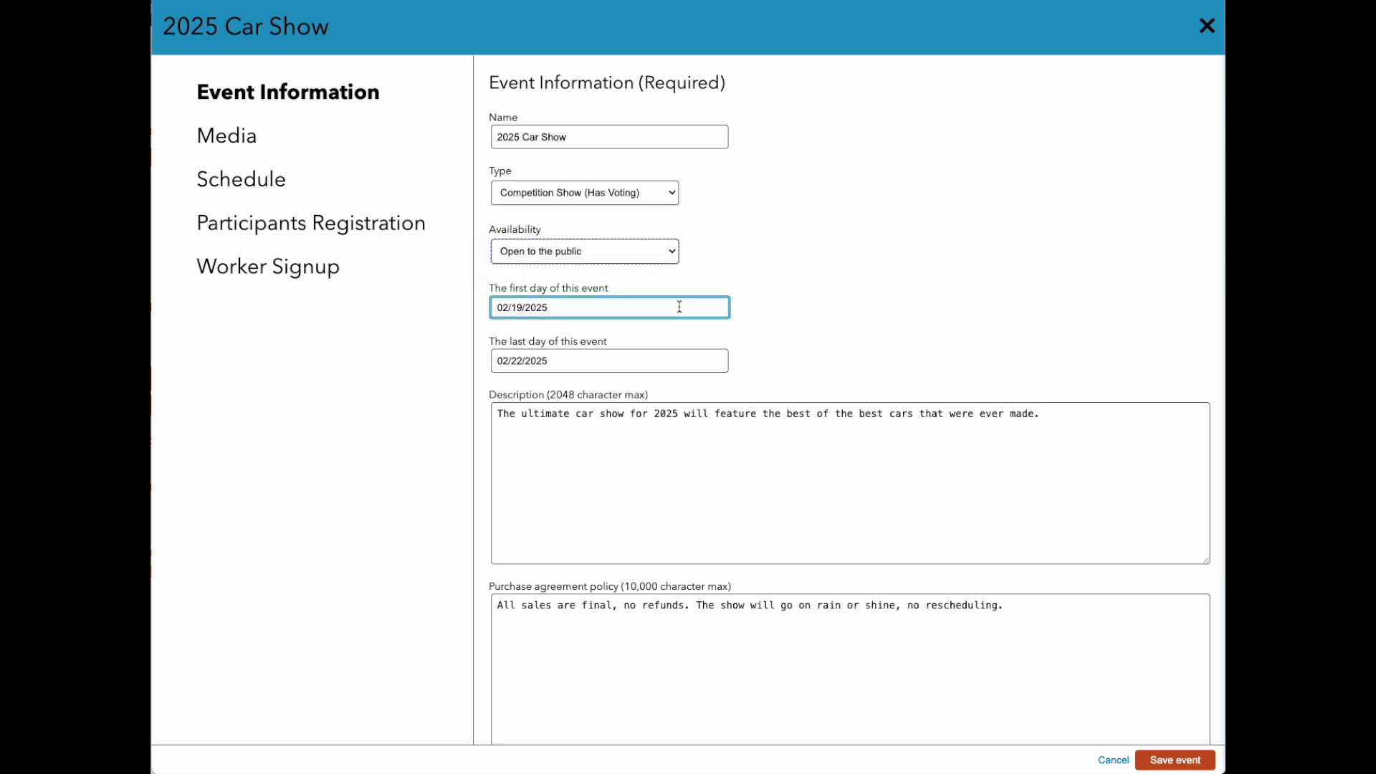
click(686, 358)
click(891, 368)
Step: Examine the event's description and the wording of its purchase agreement policy
scroll(860, 351, down, 2)
click(808, 335)
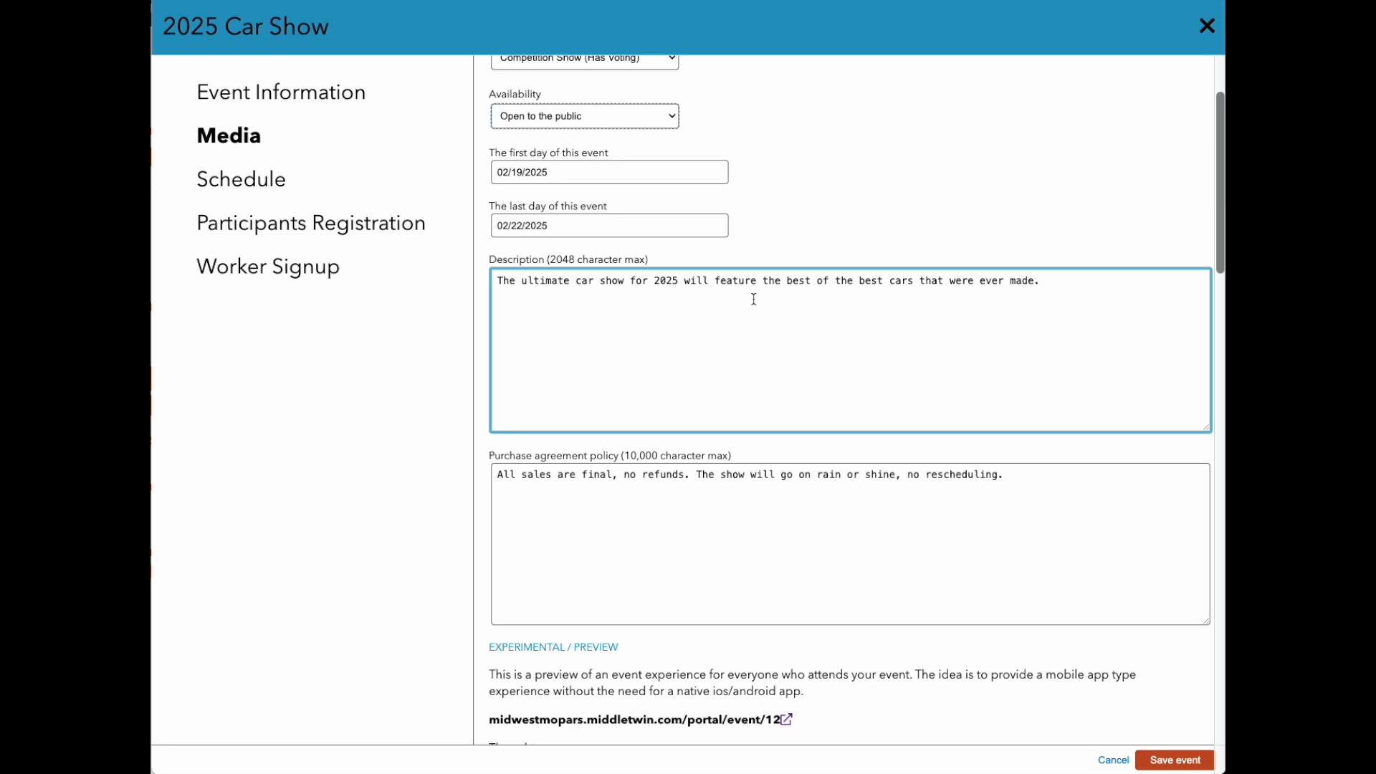
click(693, 481)
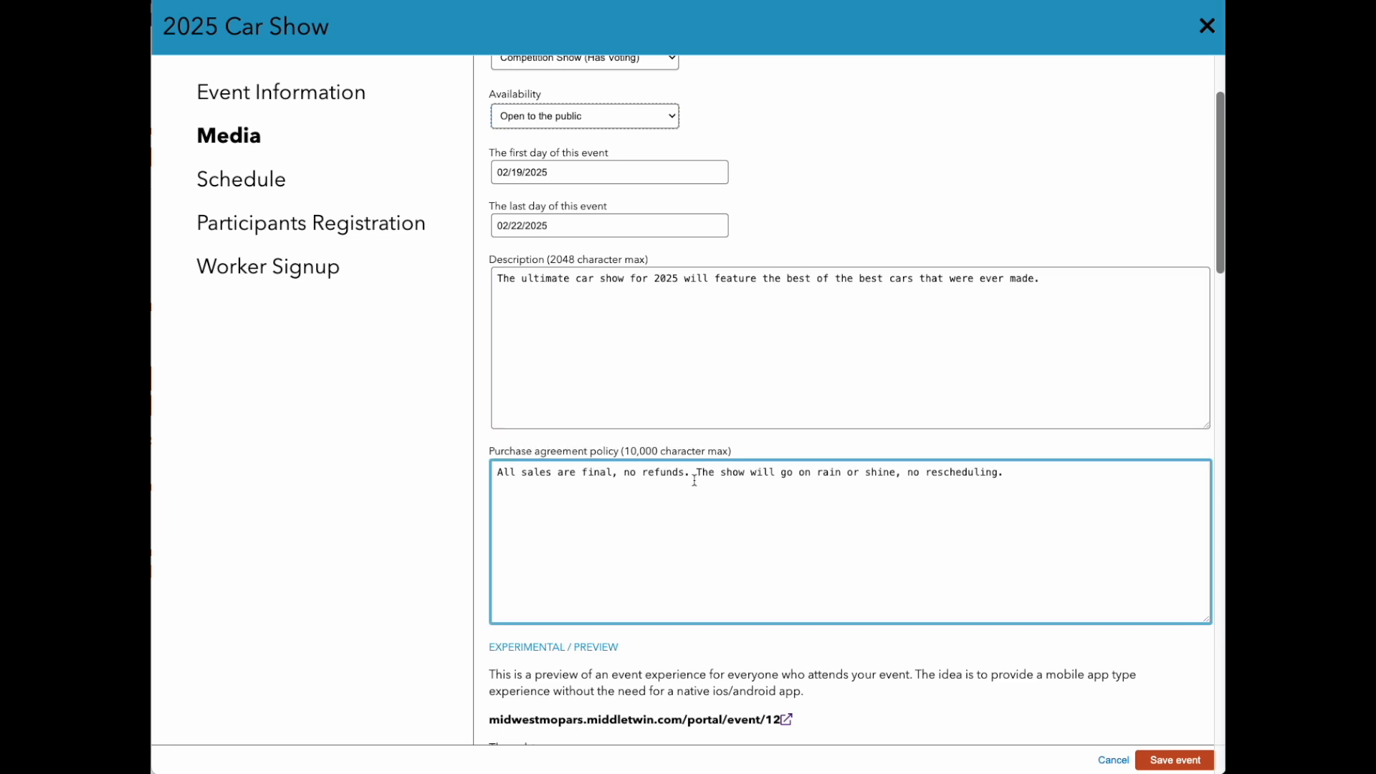
click(518, 473)
drag(996, 478, 529, 480)
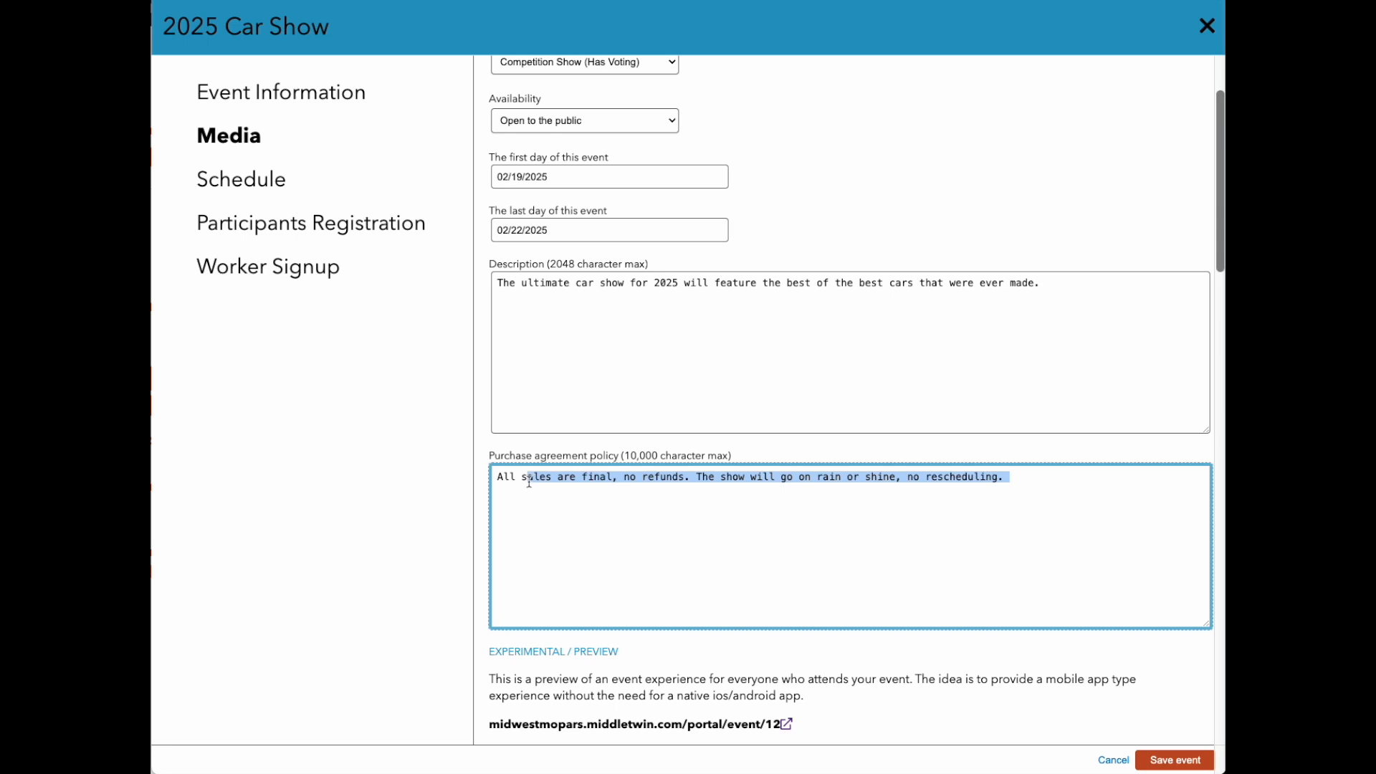
click(497, 478)
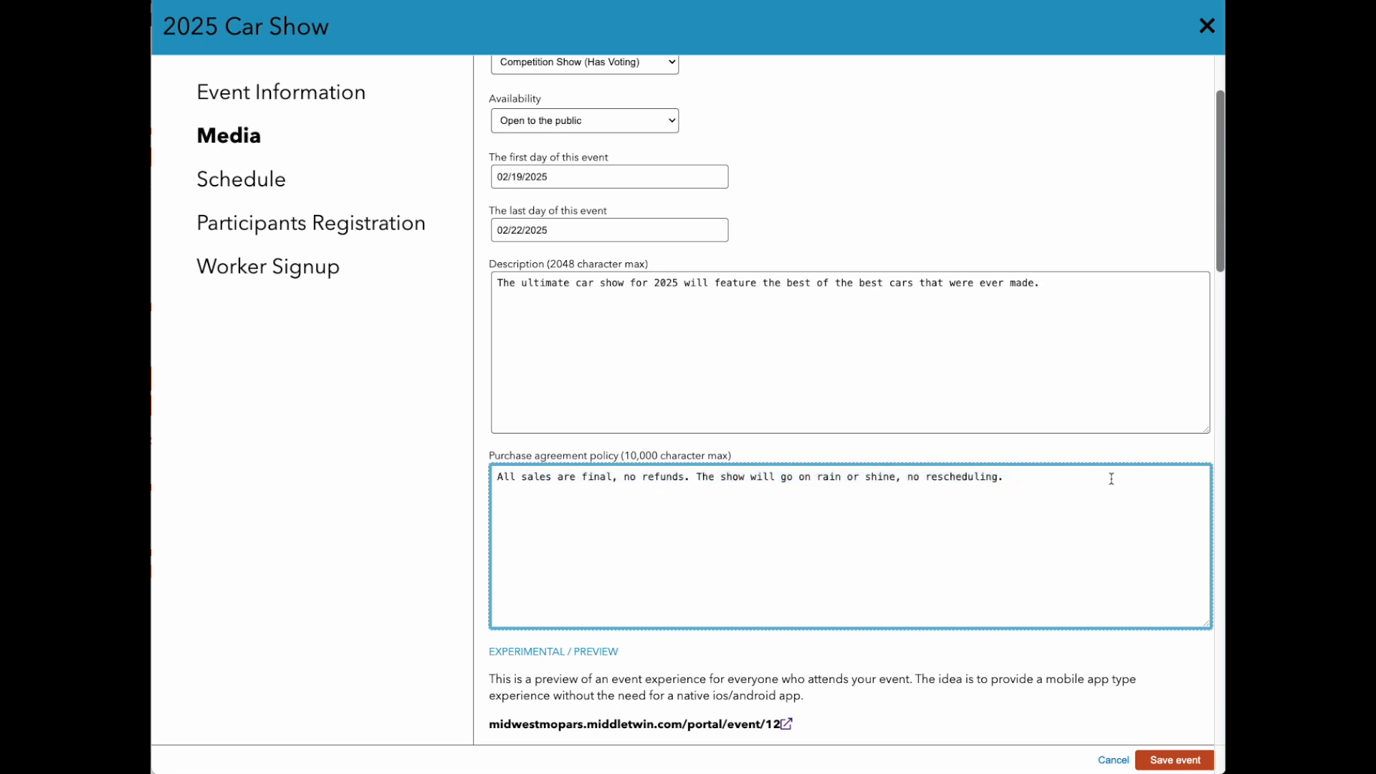
drag(1032, 478, 816, 480)
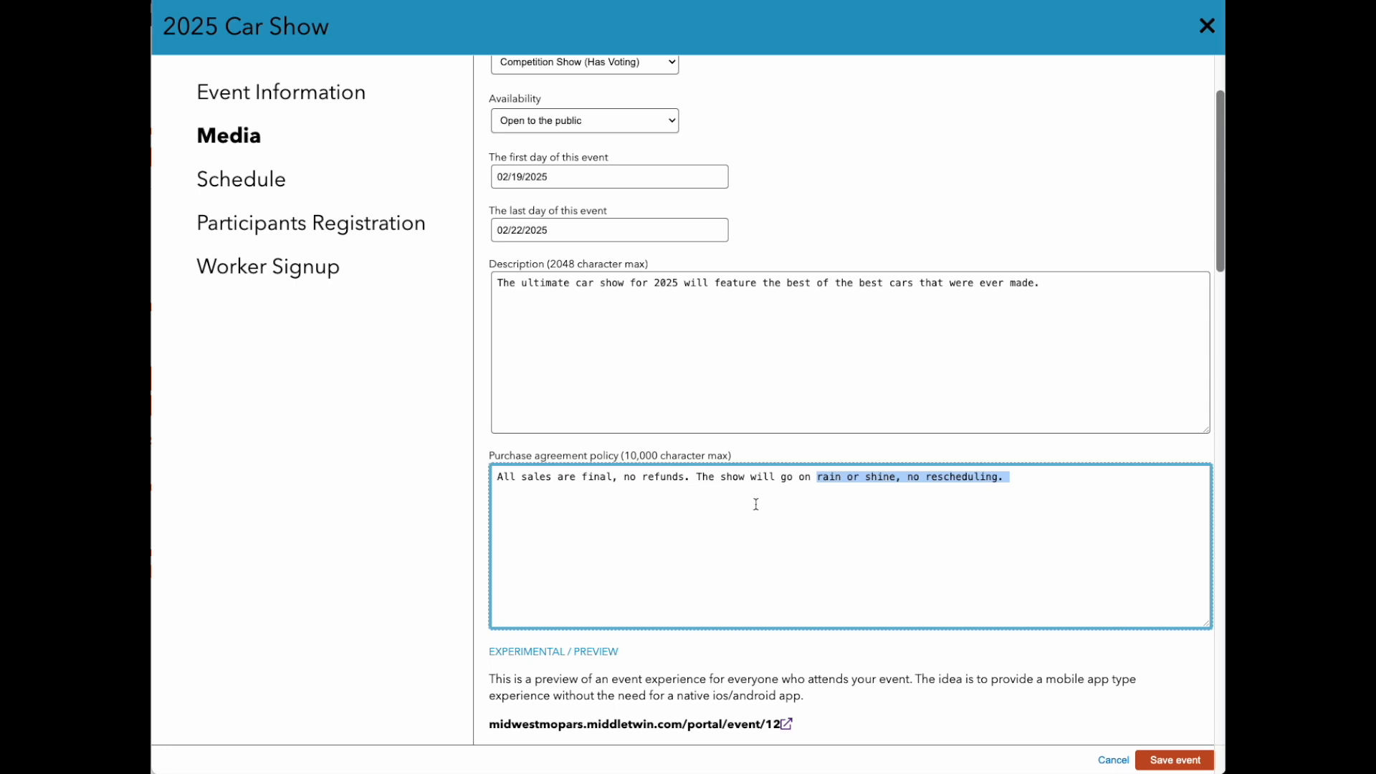
Step: Review the event's media image and its day-by-day schedule
scroll(756, 504, down, 12)
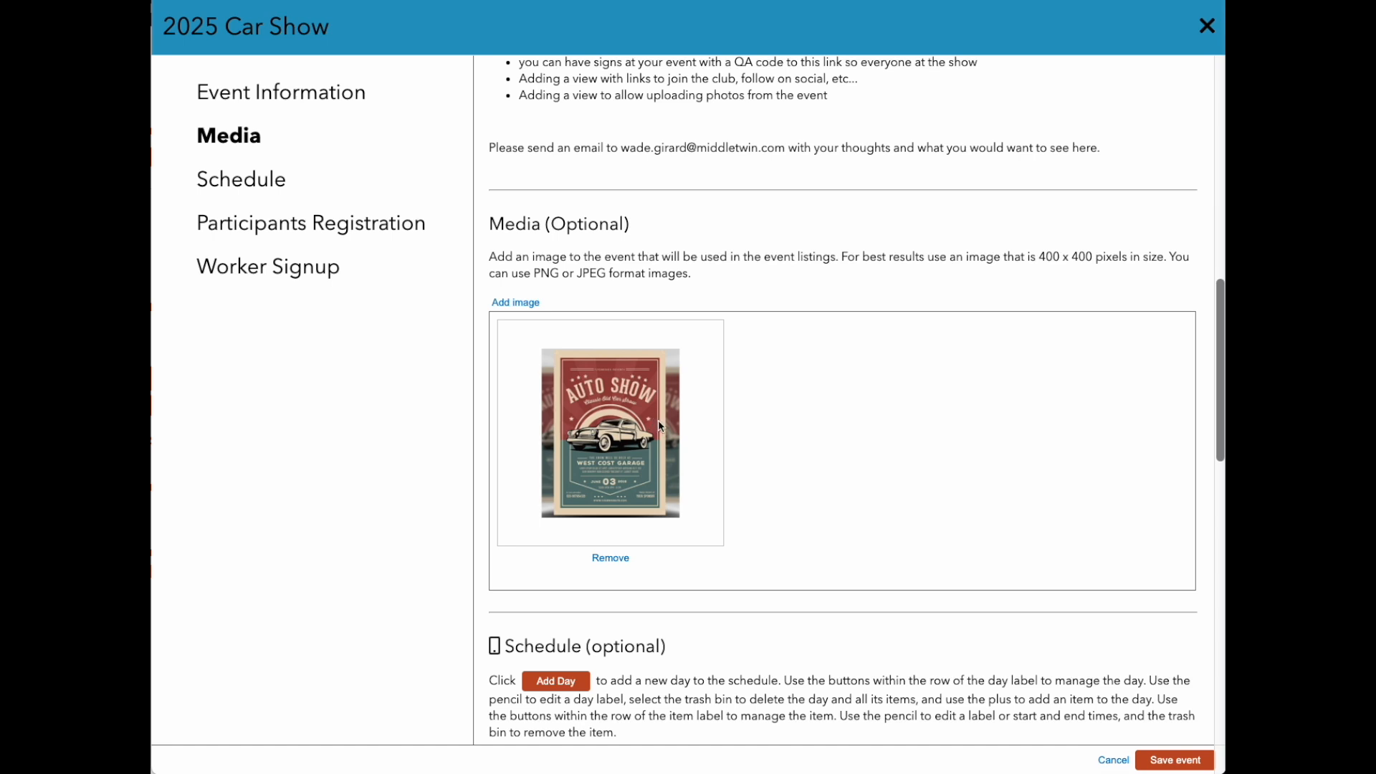
scroll(835, 419, down, 5)
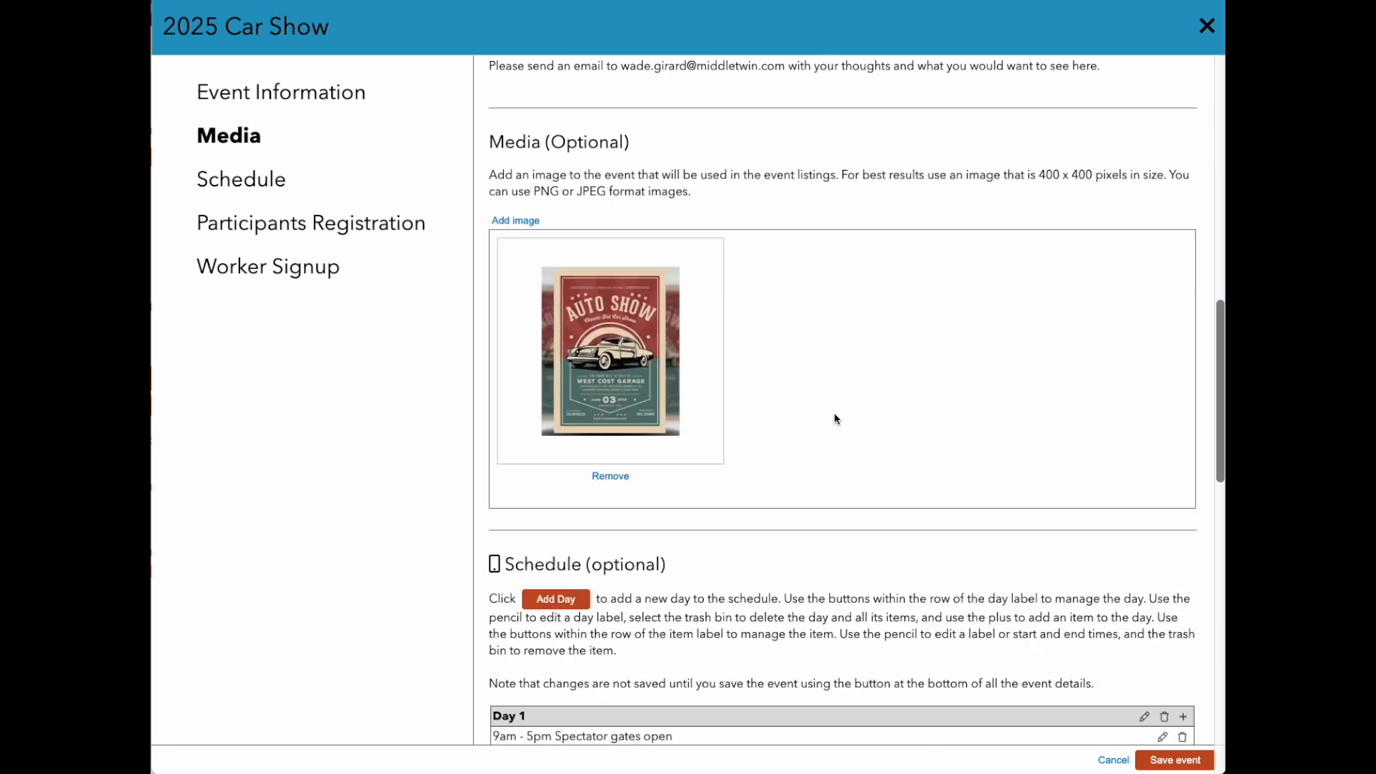
scroll(835, 419, down, 2)
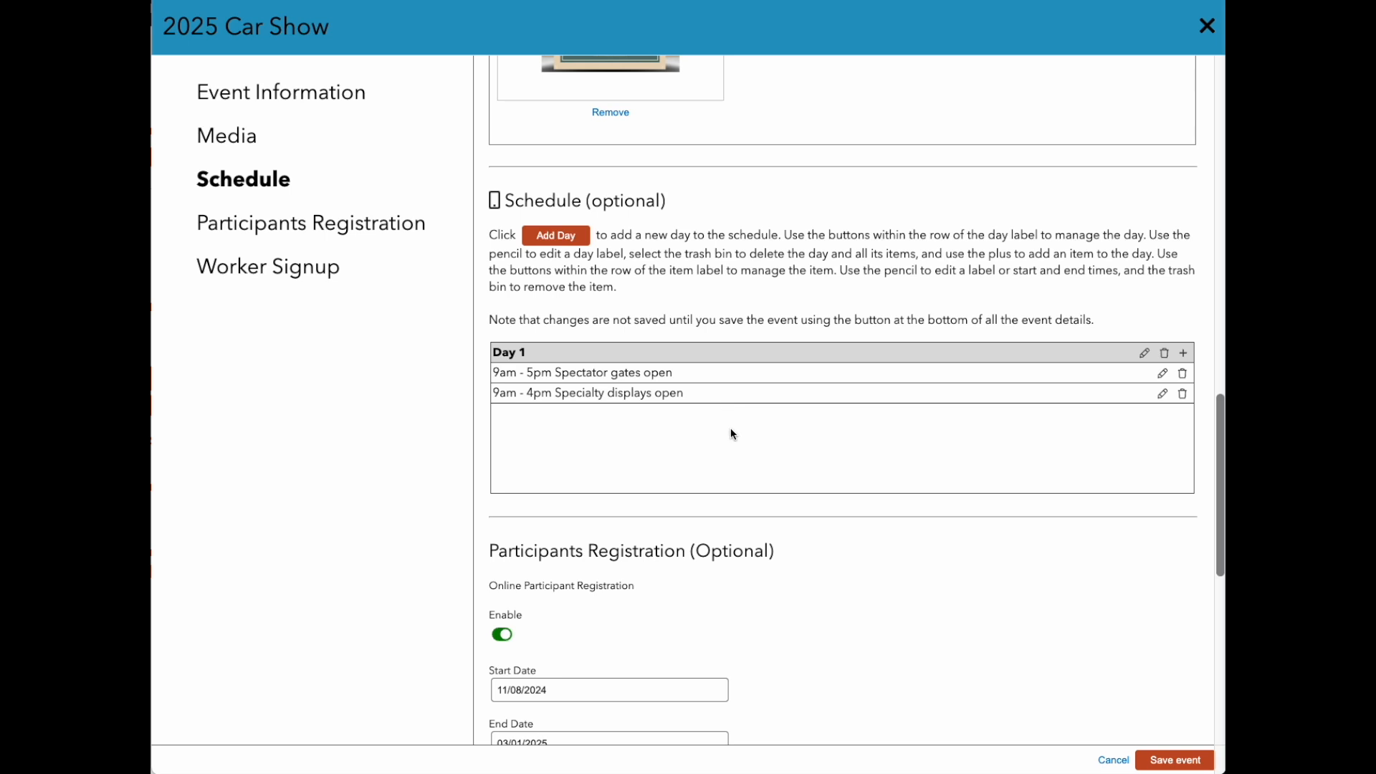
scroll(882, 495, down, 5)
scroll(881, 490, down, 1)
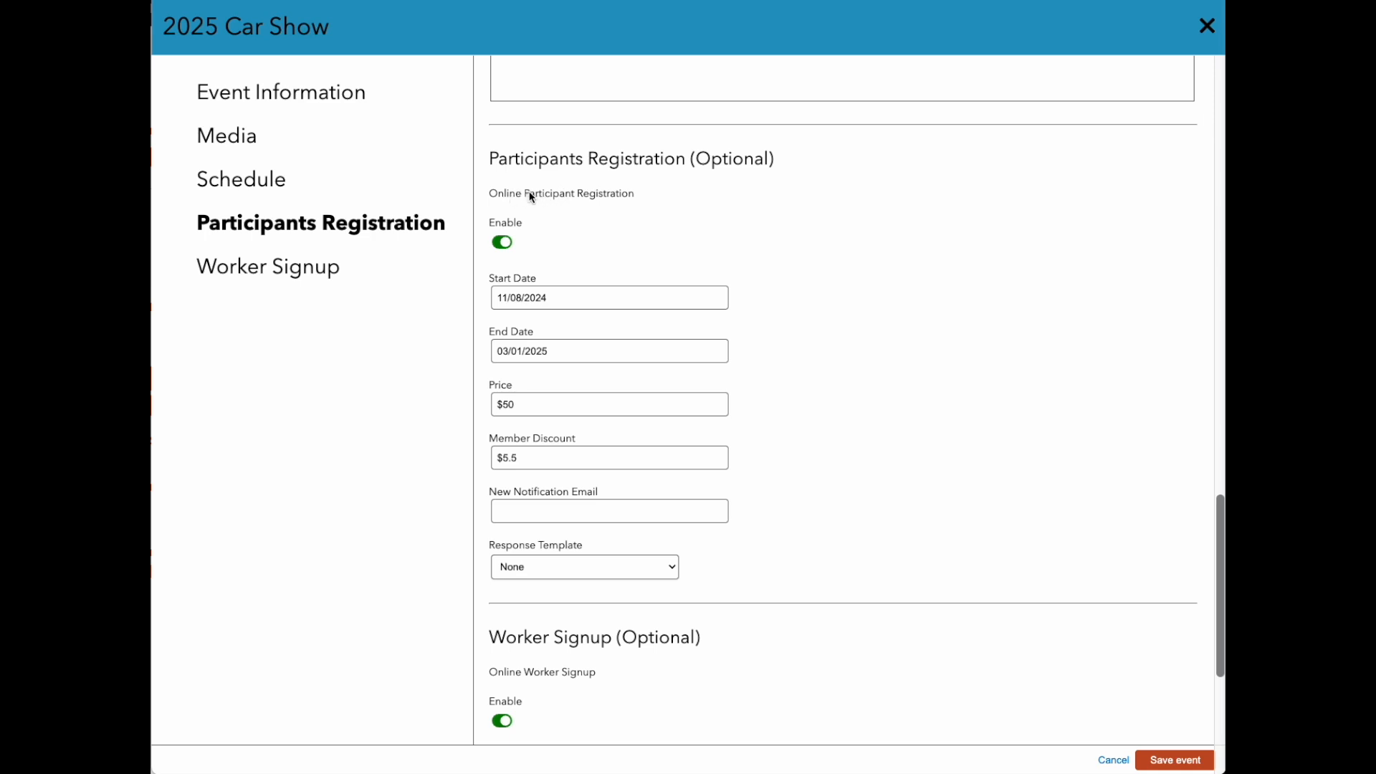
Step: Review the participant registration dates, price, member discount, notification email and available response templates
click(572, 298)
click(576, 353)
click(571, 407)
click(568, 457)
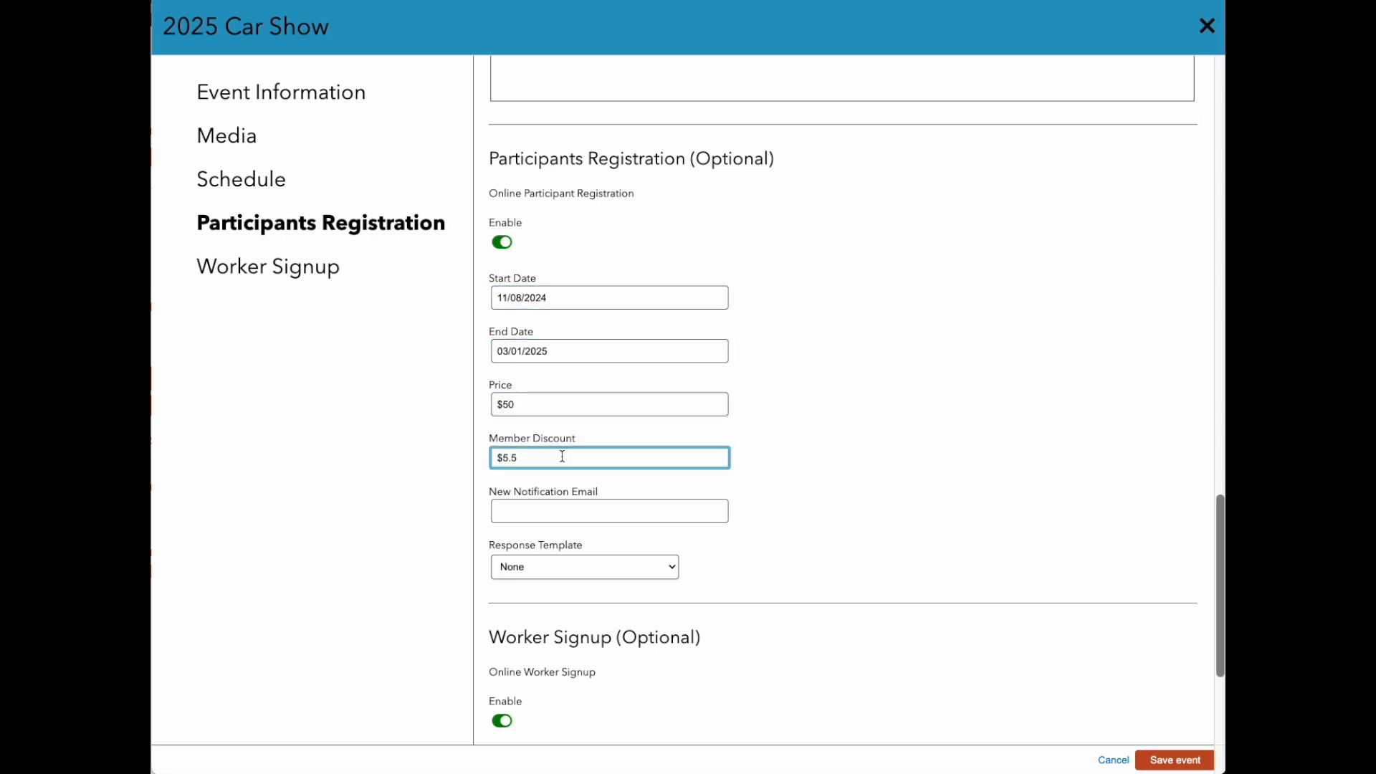
click(641, 490)
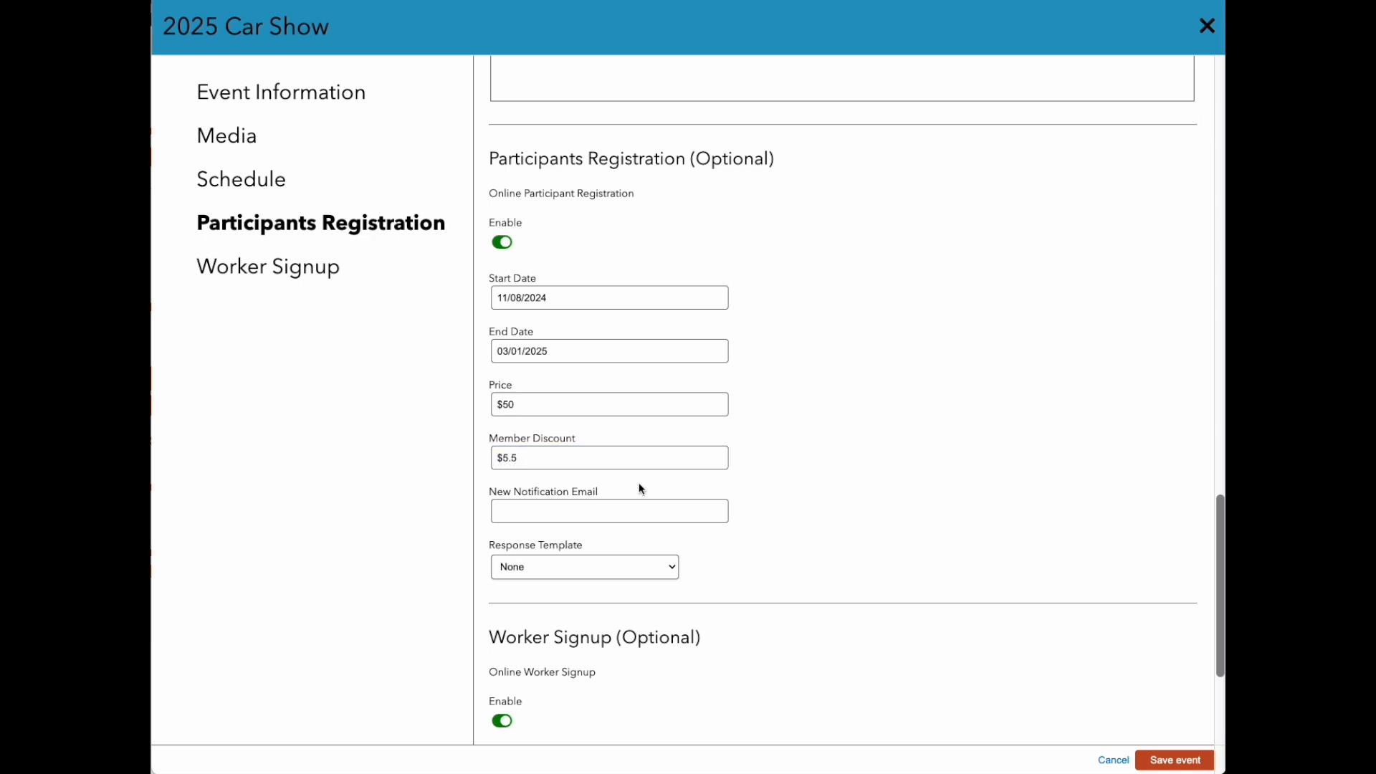
click(670, 513)
scroll(606, 430, down, 1)
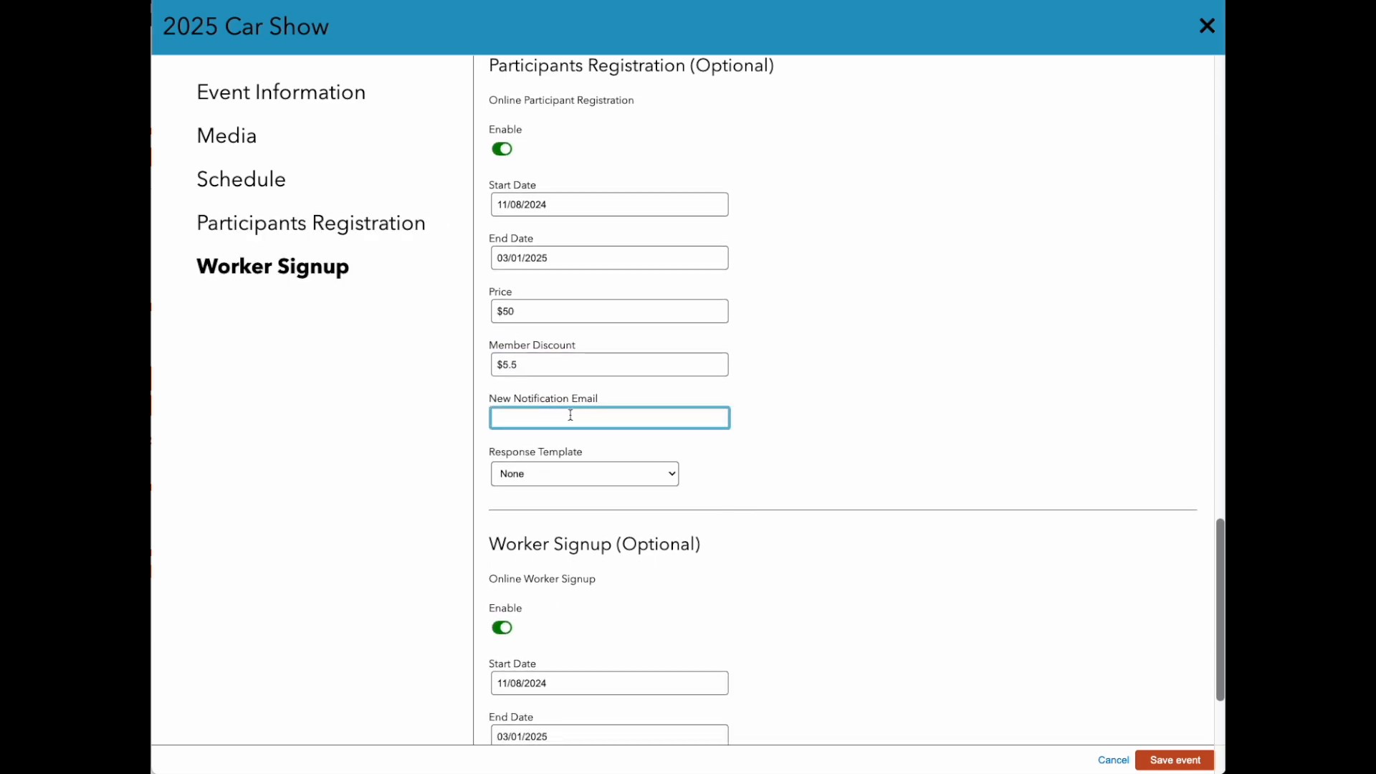
click(571, 479)
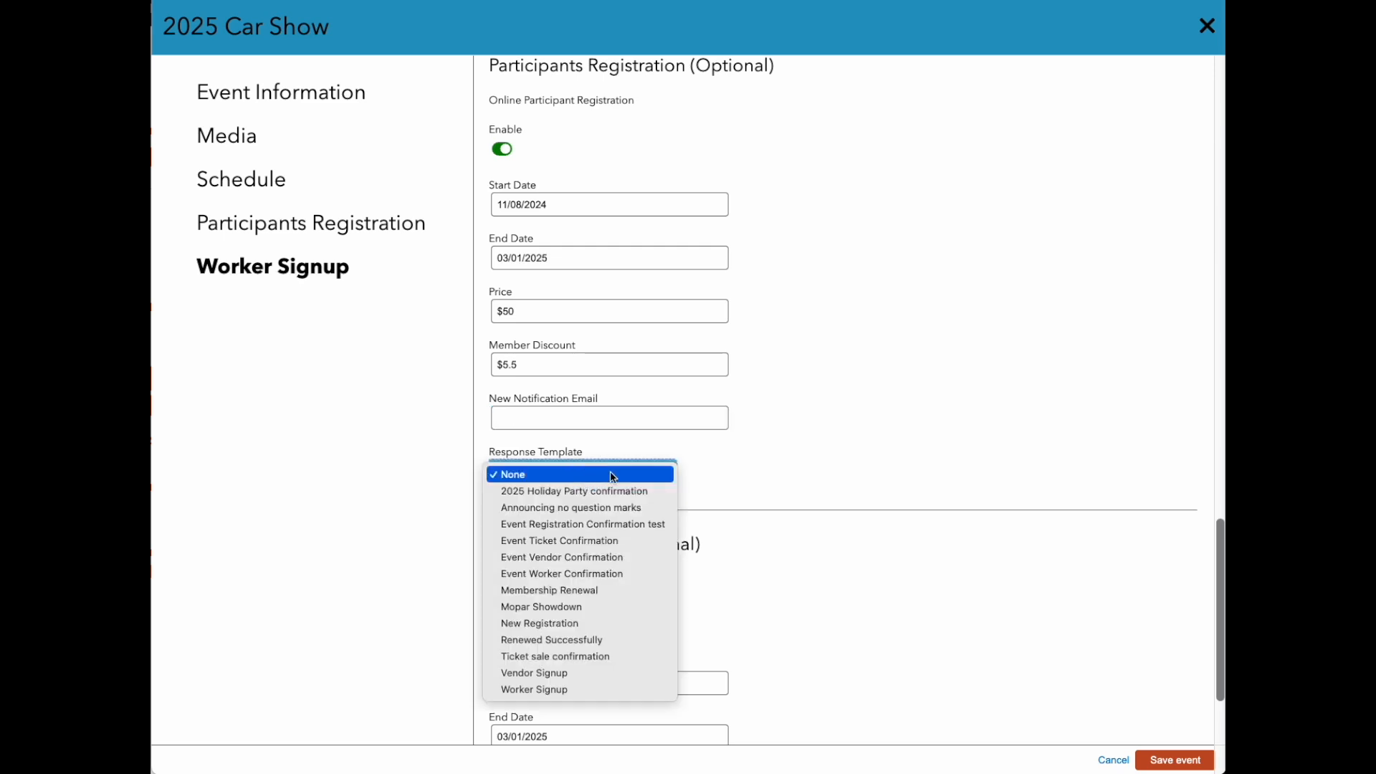
click(708, 457)
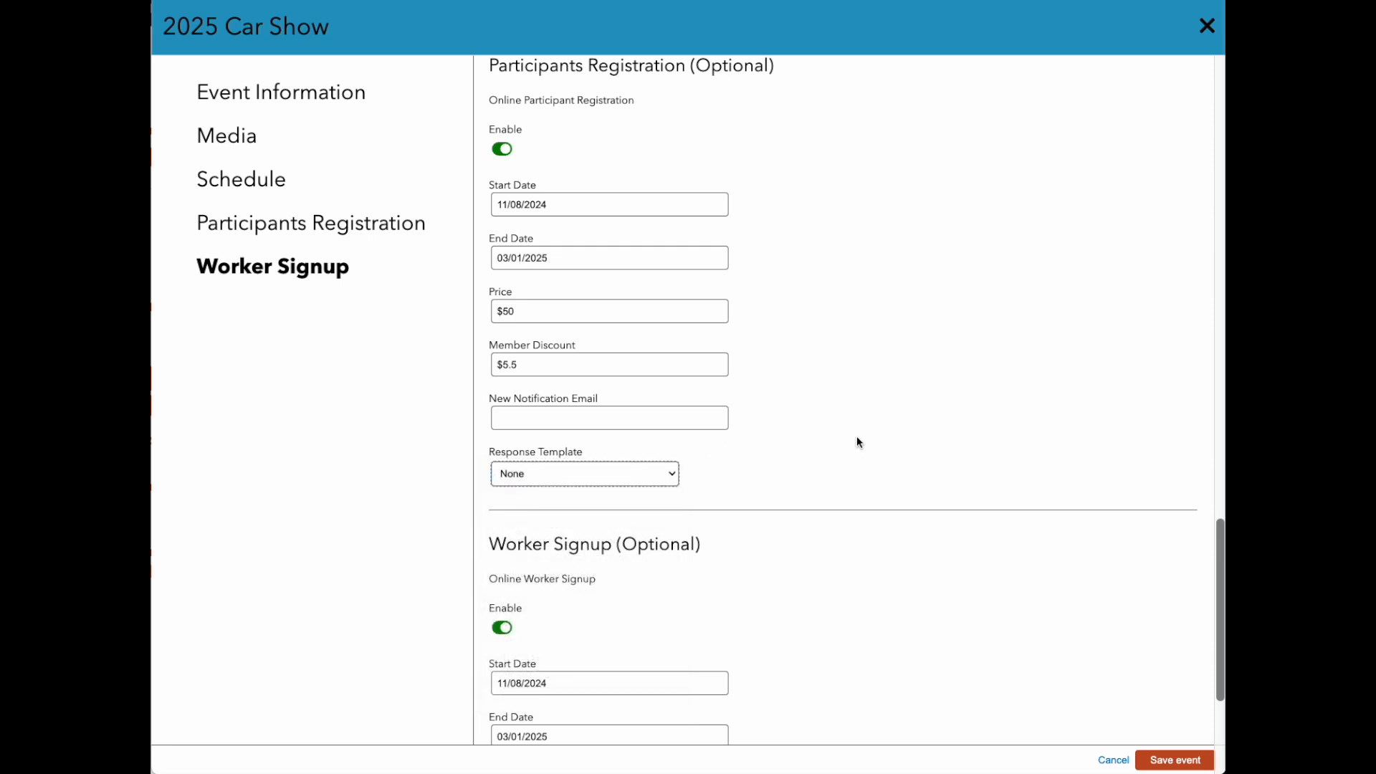
Step: Review the worker signup dates, free gift choices, signup email and response template, and close the show settings without saving
scroll(780, 463, down, 3)
scroll(780, 465, down, 2)
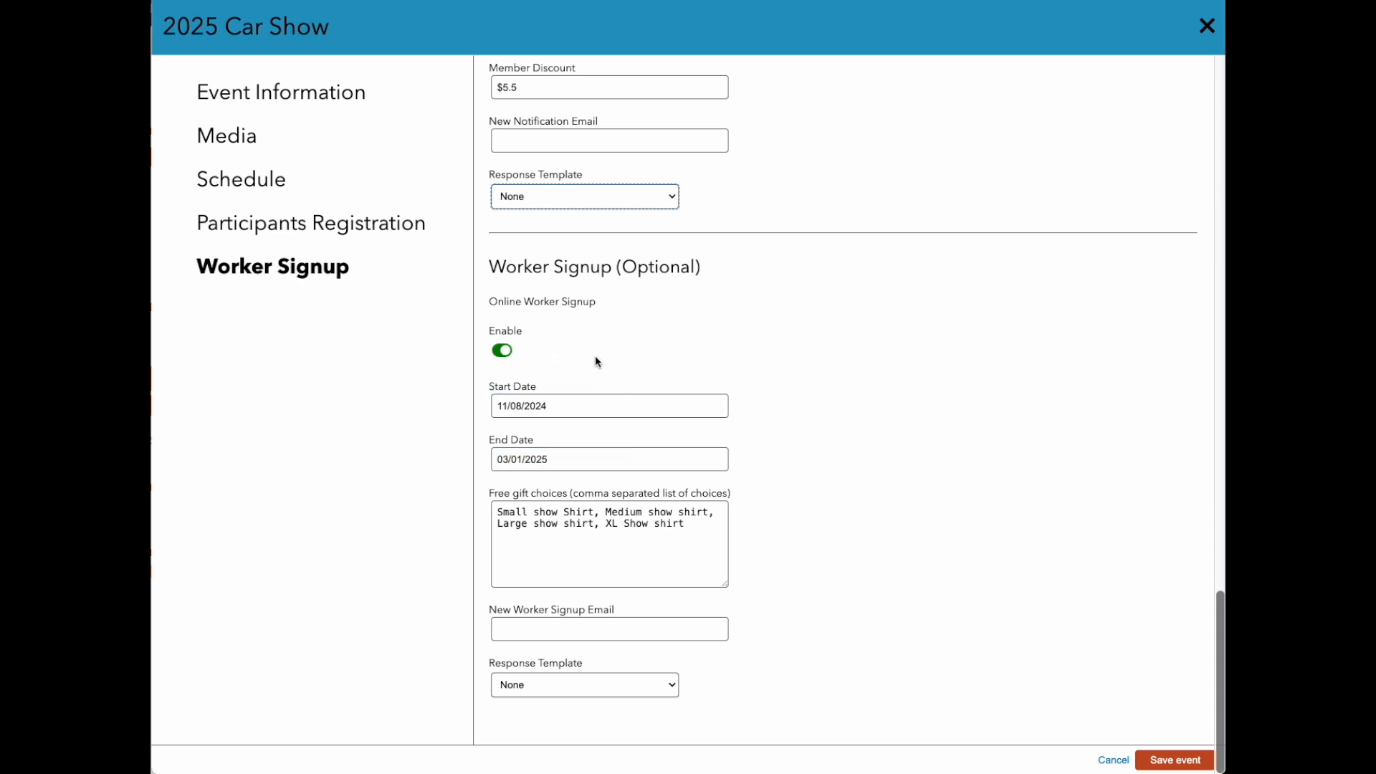
scroll(621, 384, up, 1)
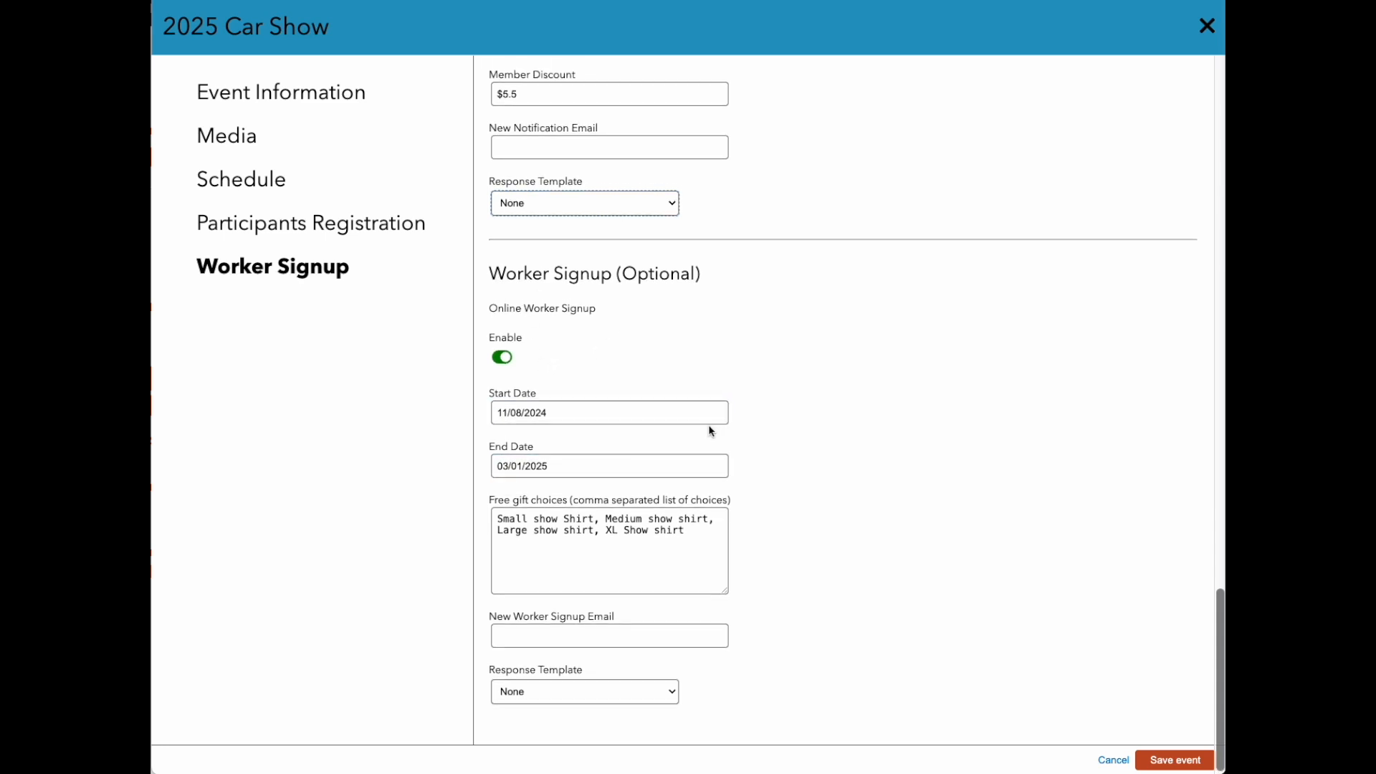
click(717, 538)
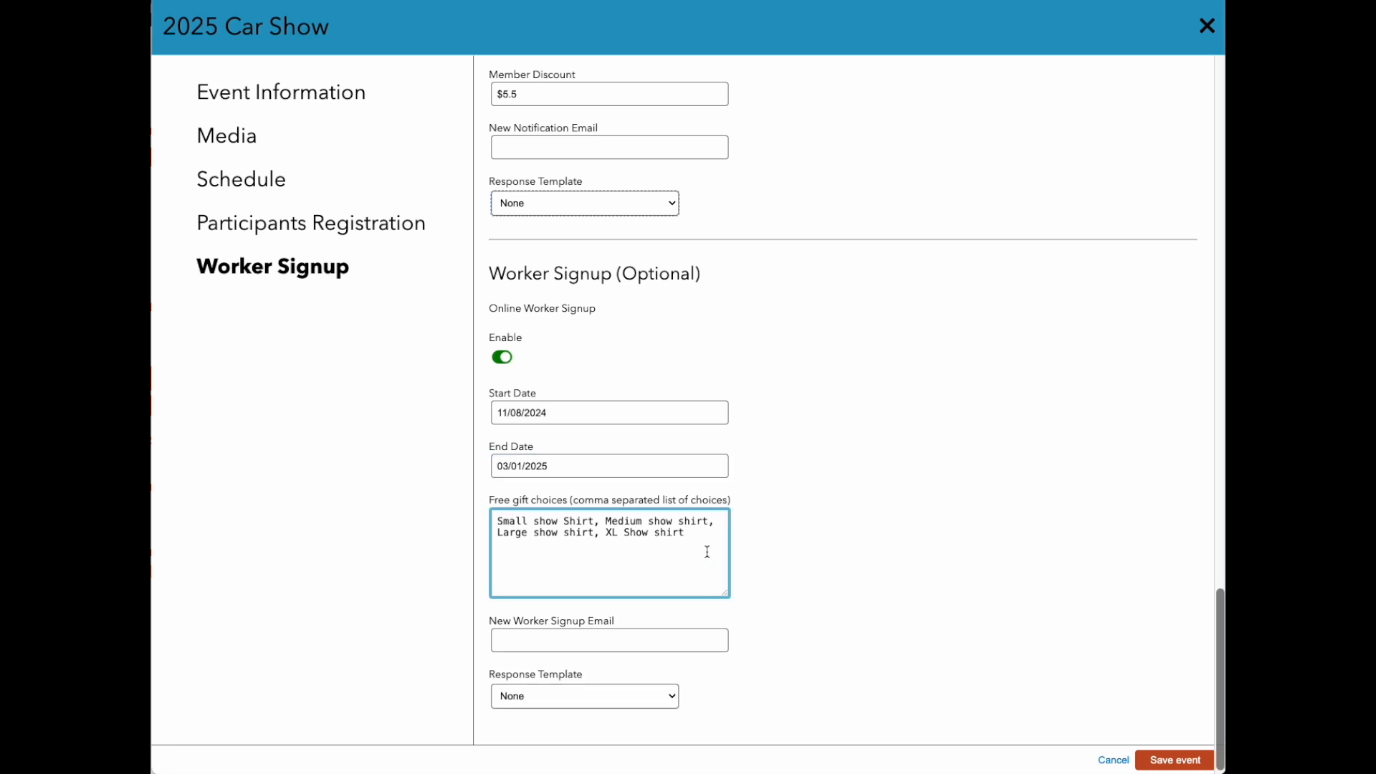
click(857, 543)
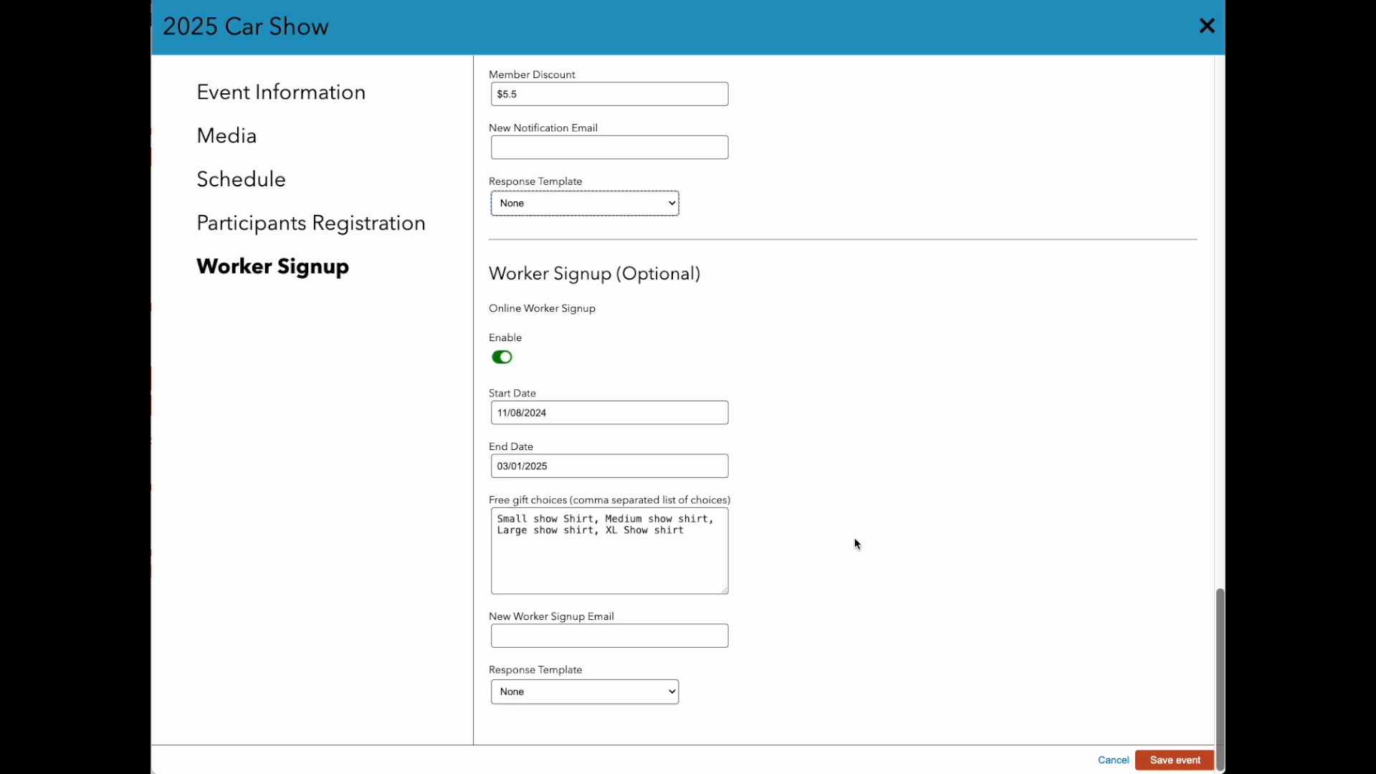
click(688, 534)
drag(689, 534, 506, 526)
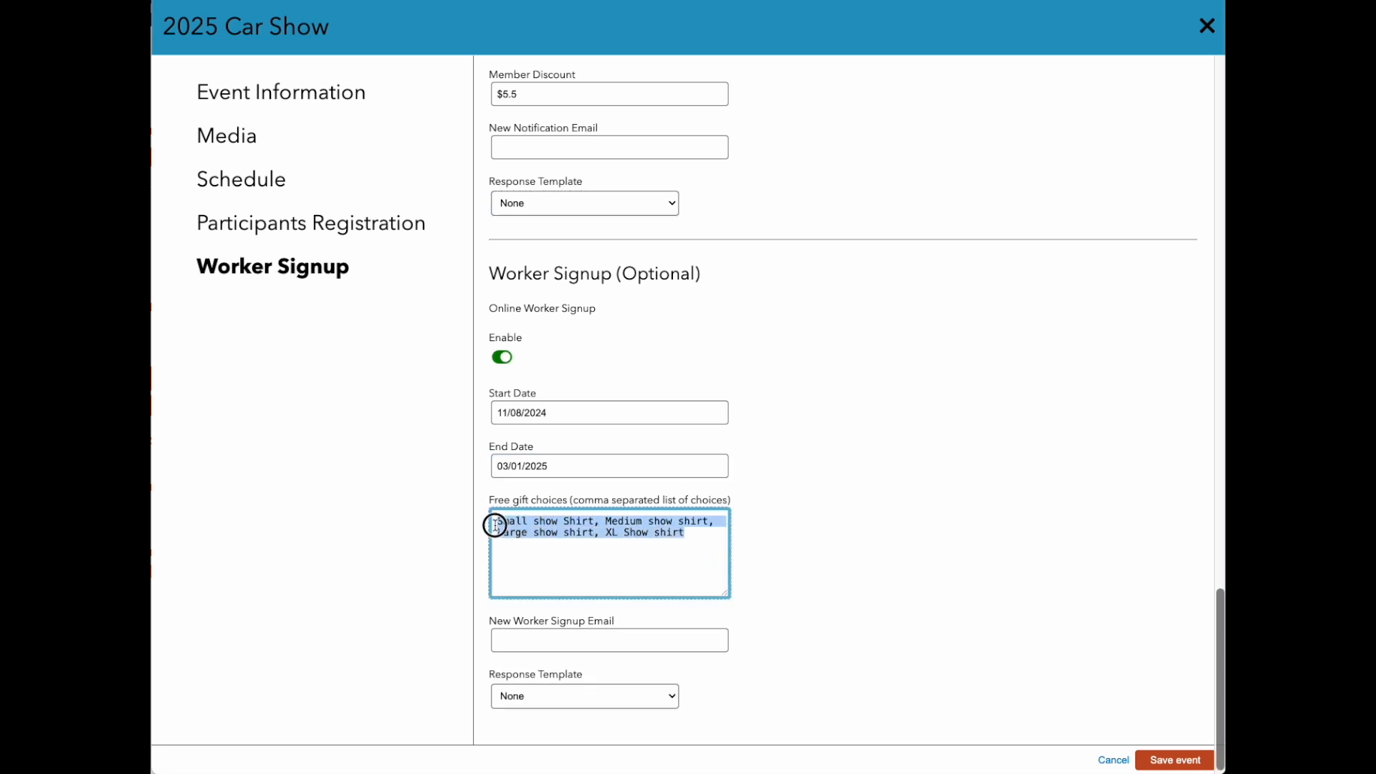
click(692, 539)
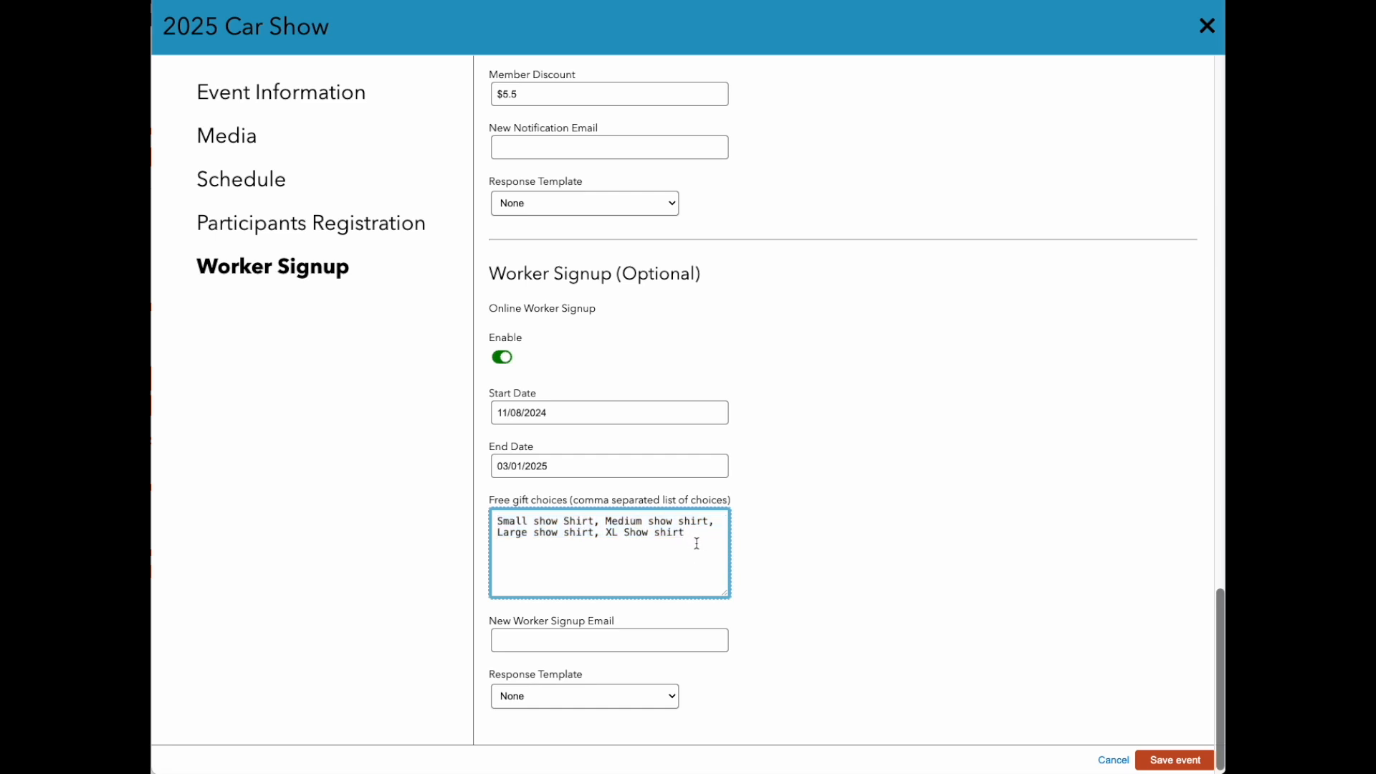
scroll(798, 579, down, 1)
click(545, 636)
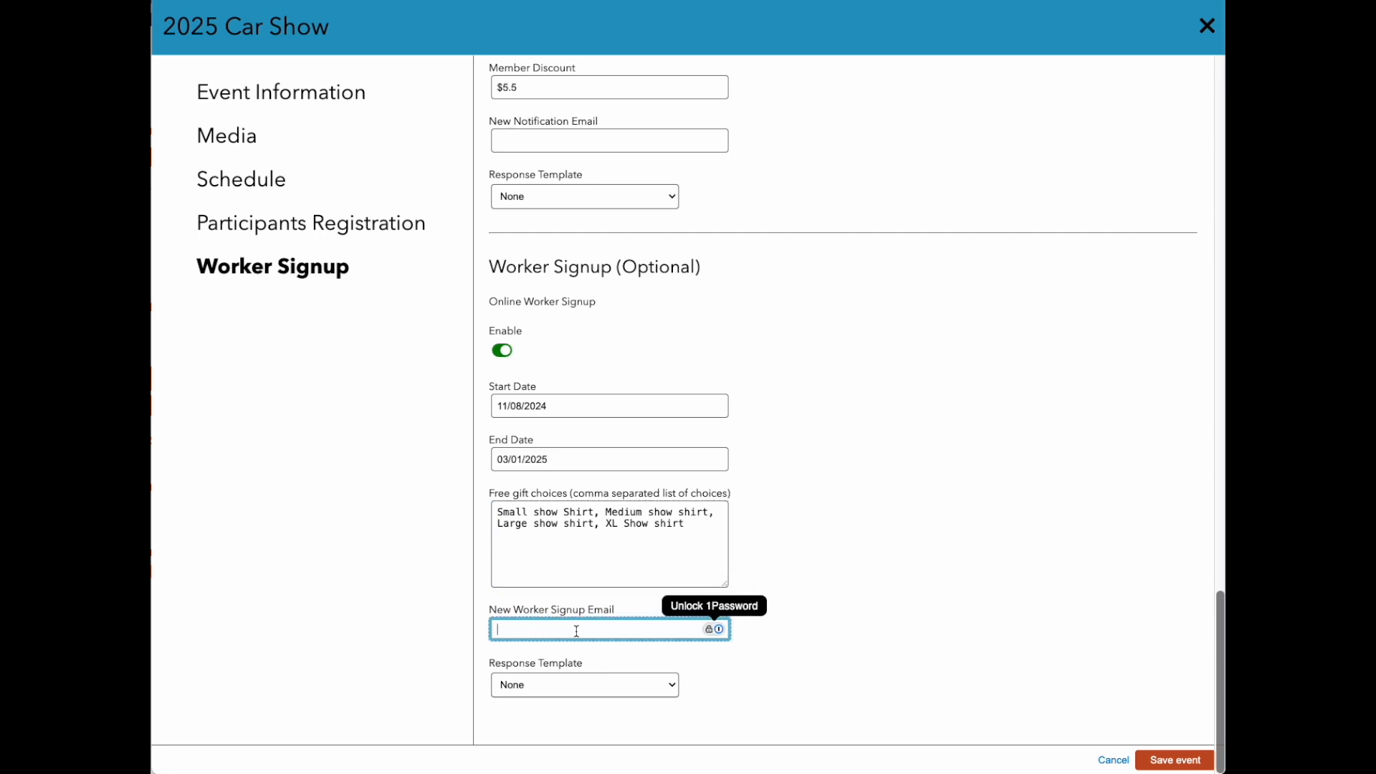
click(732, 638)
click(674, 682)
click(872, 621)
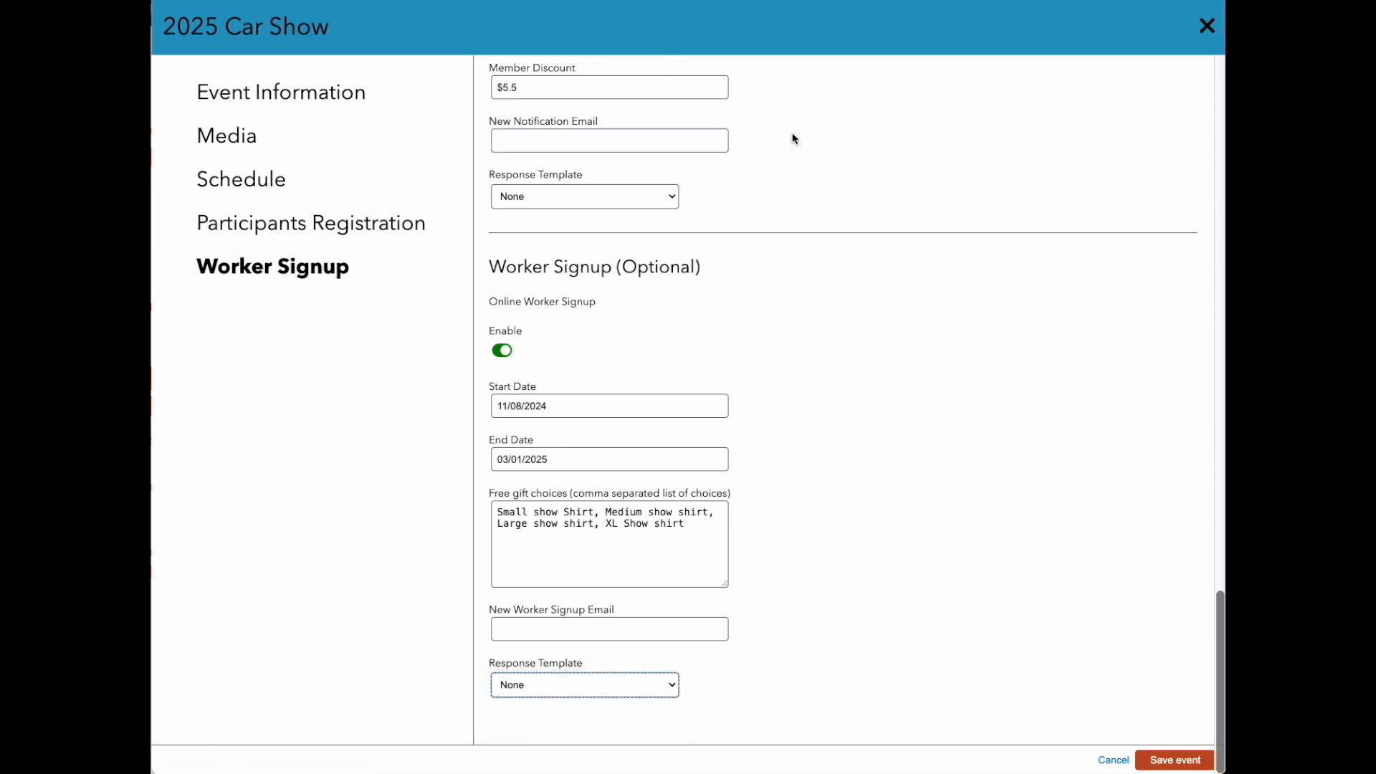
click(1215, 26)
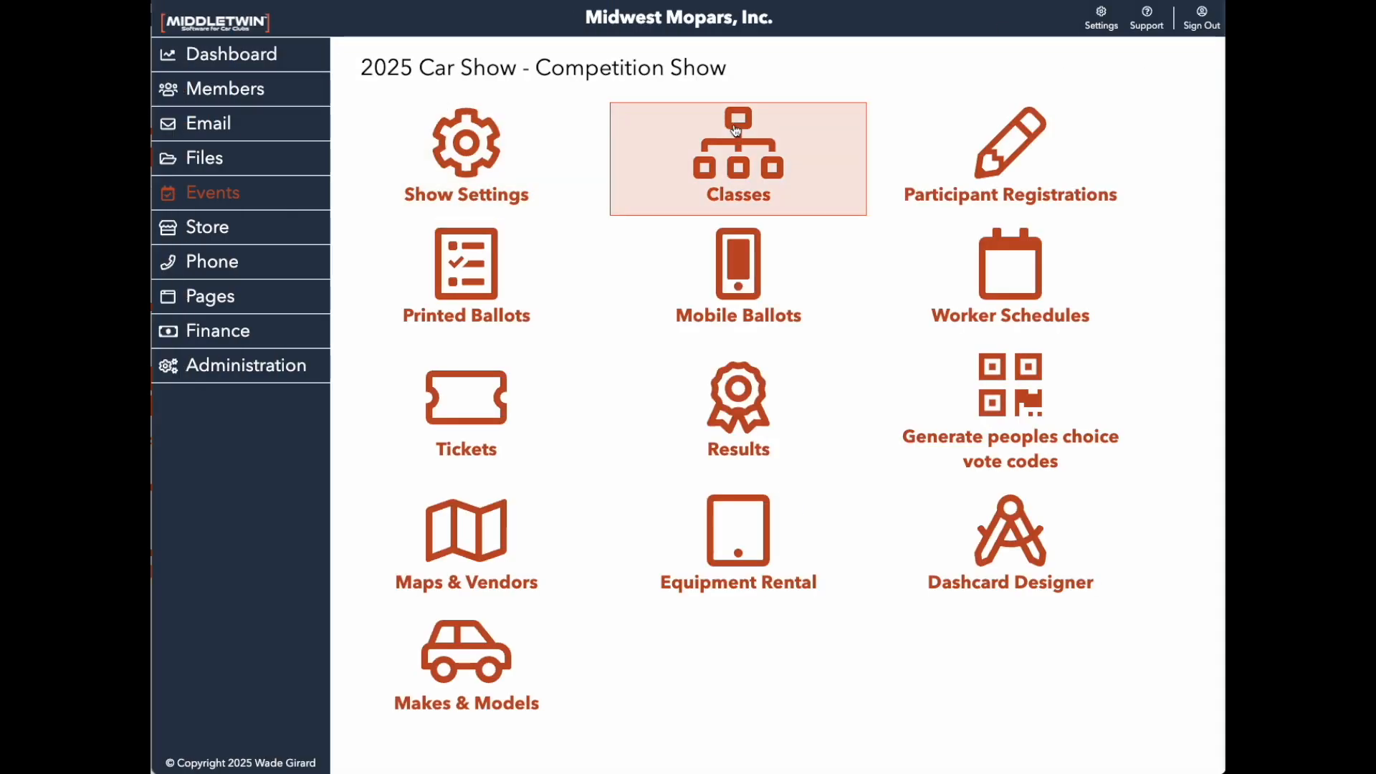
Step: Add class number 500 in section C with the description "Silver Cars" to the show's classes, save it and close the class list
click(741, 151)
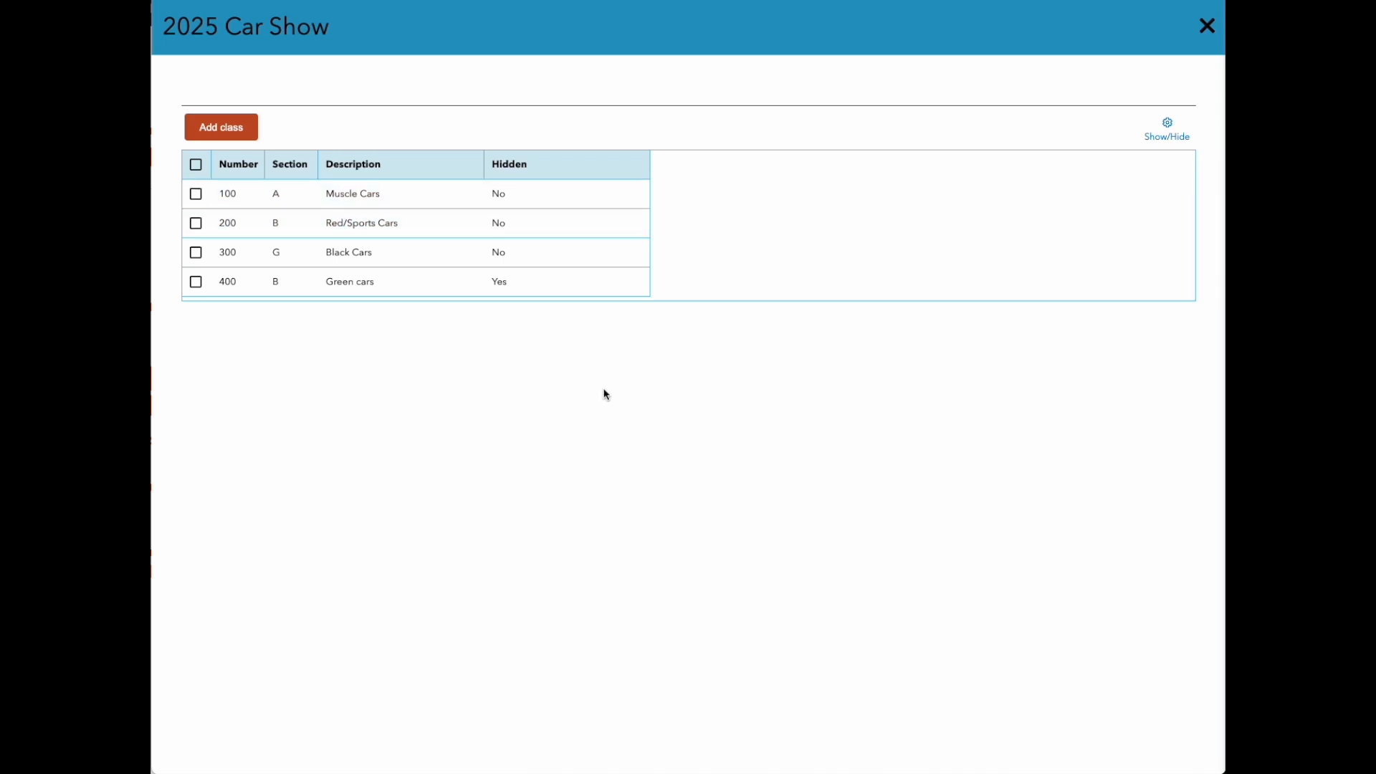
click(237, 133)
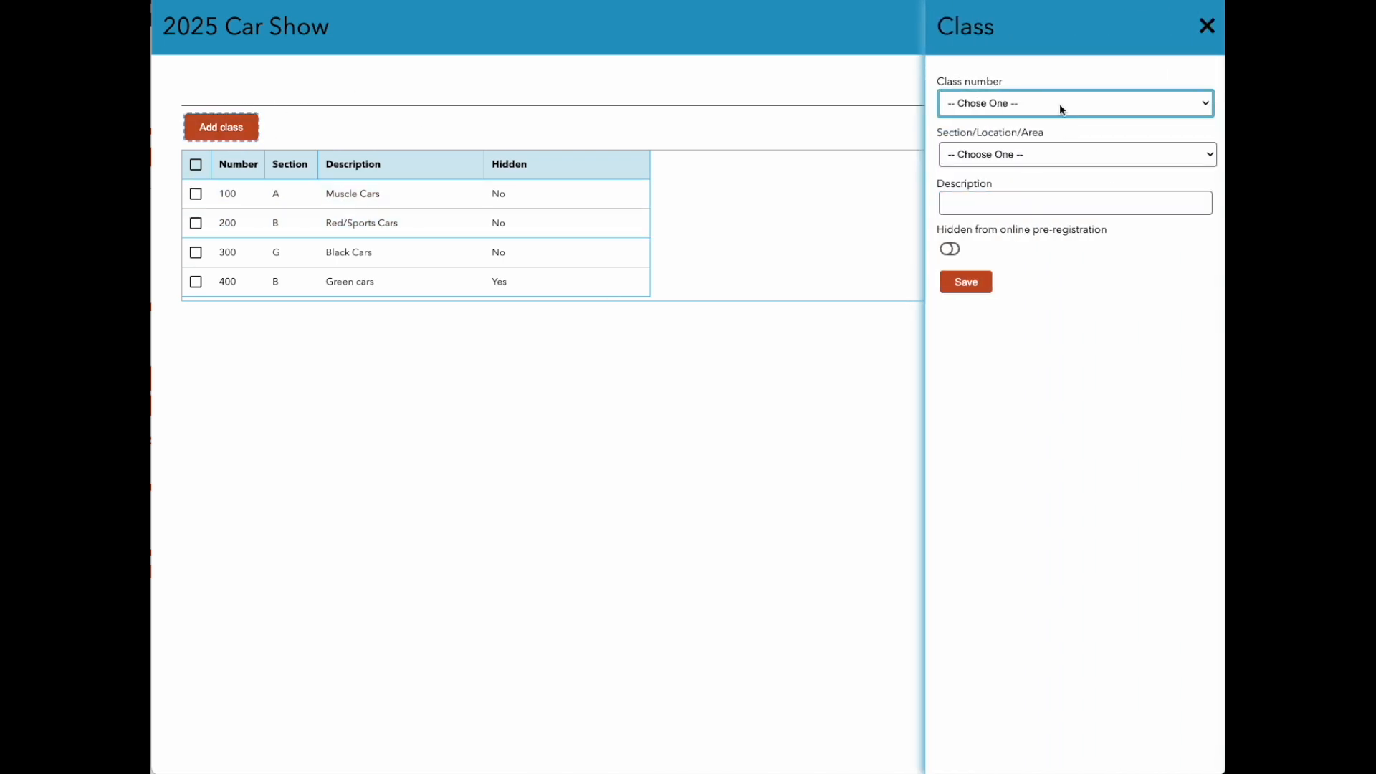
click(1055, 106)
click(1001, 190)
click(1013, 149)
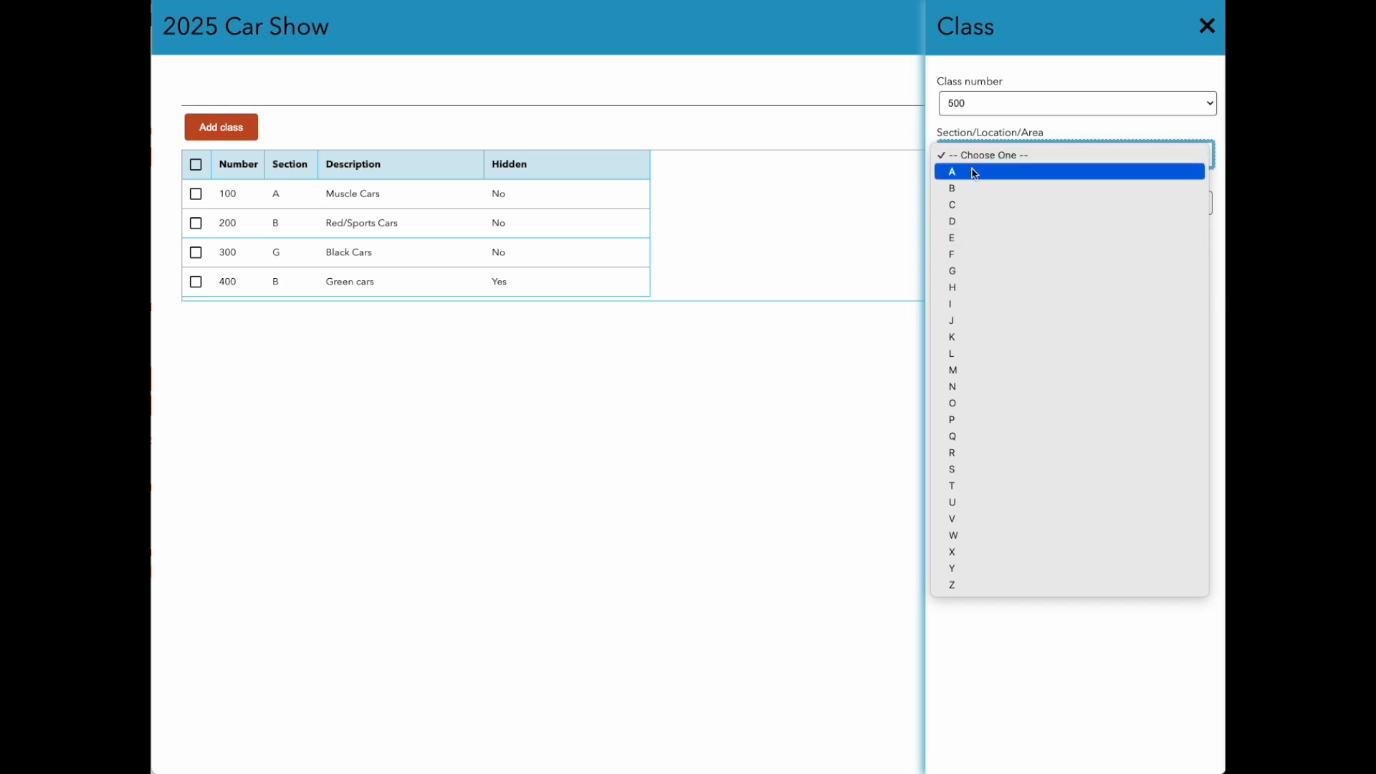
click(981, 206)
click(985, 202)
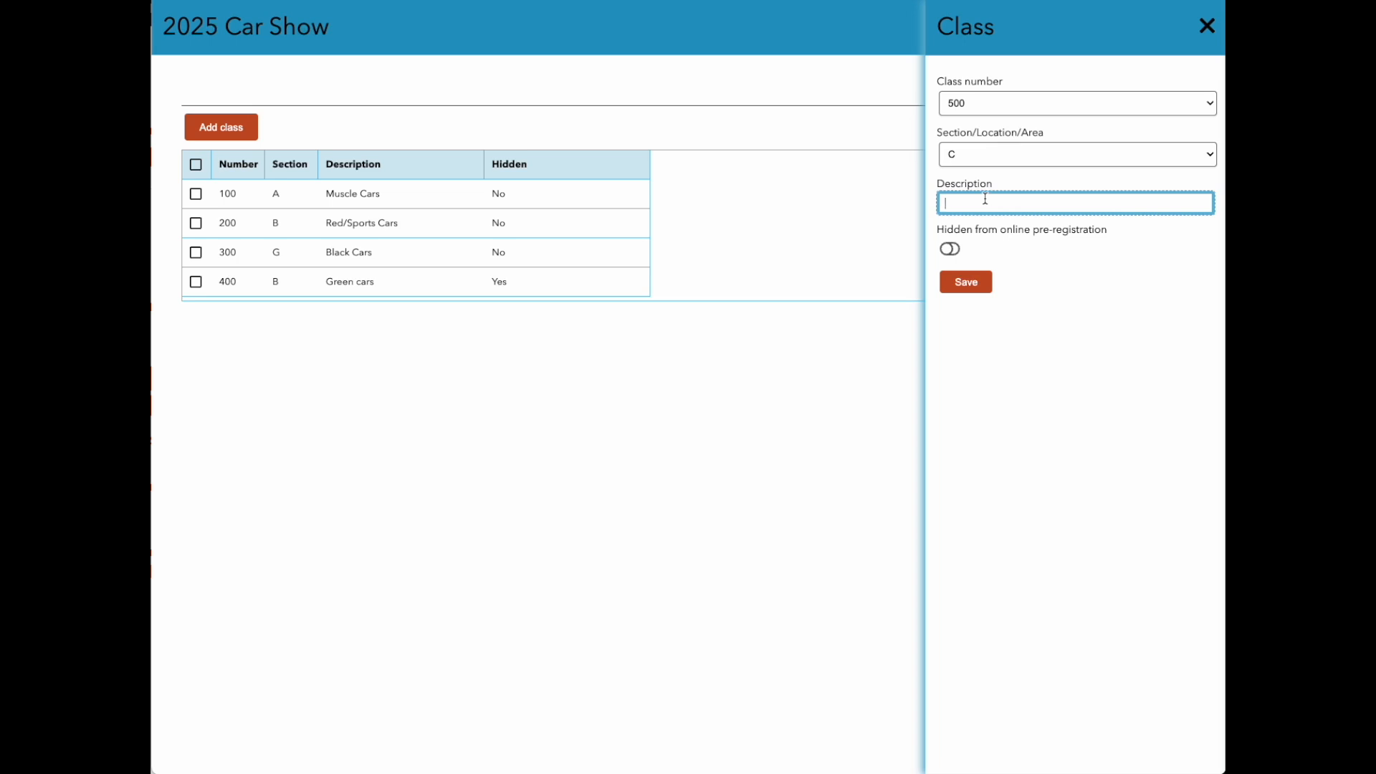
text(Silver Cars)
click(968, 281)
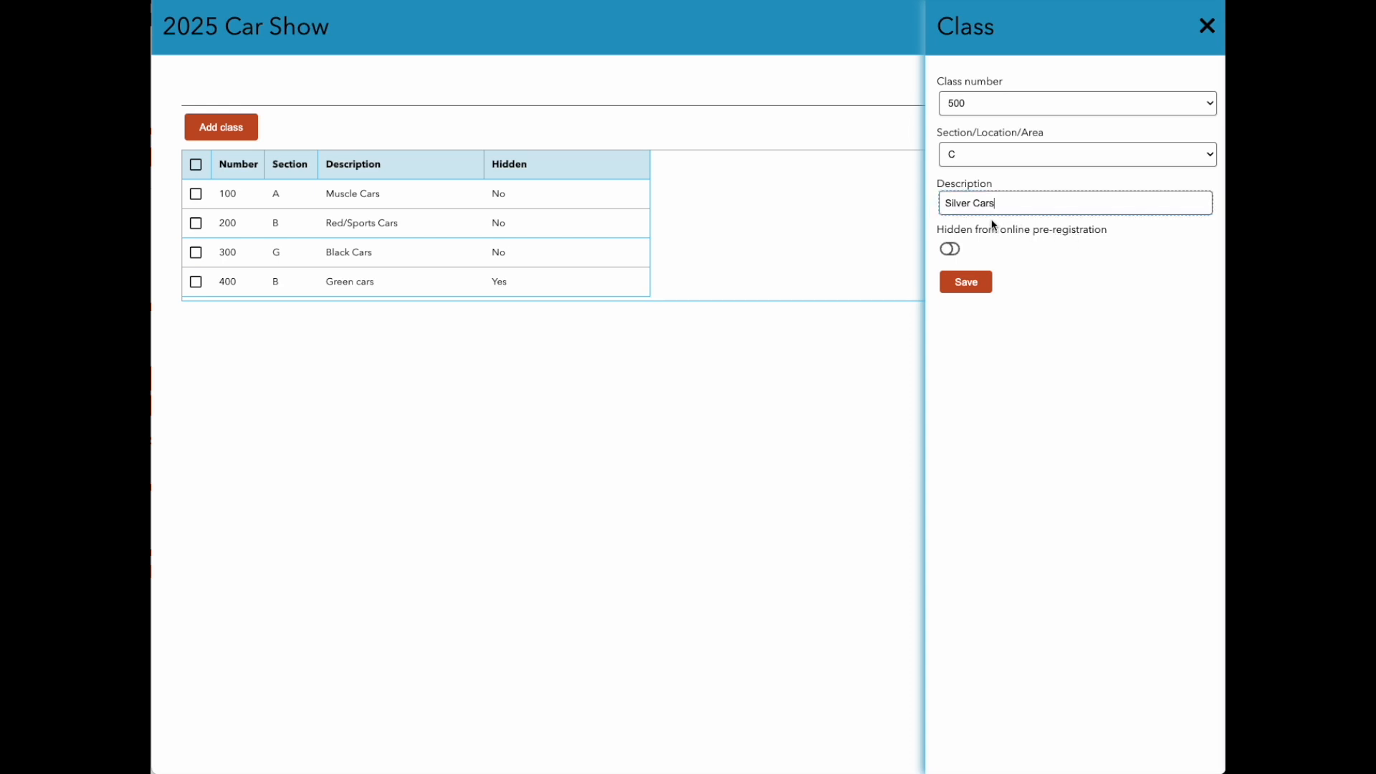
click(973, 285)
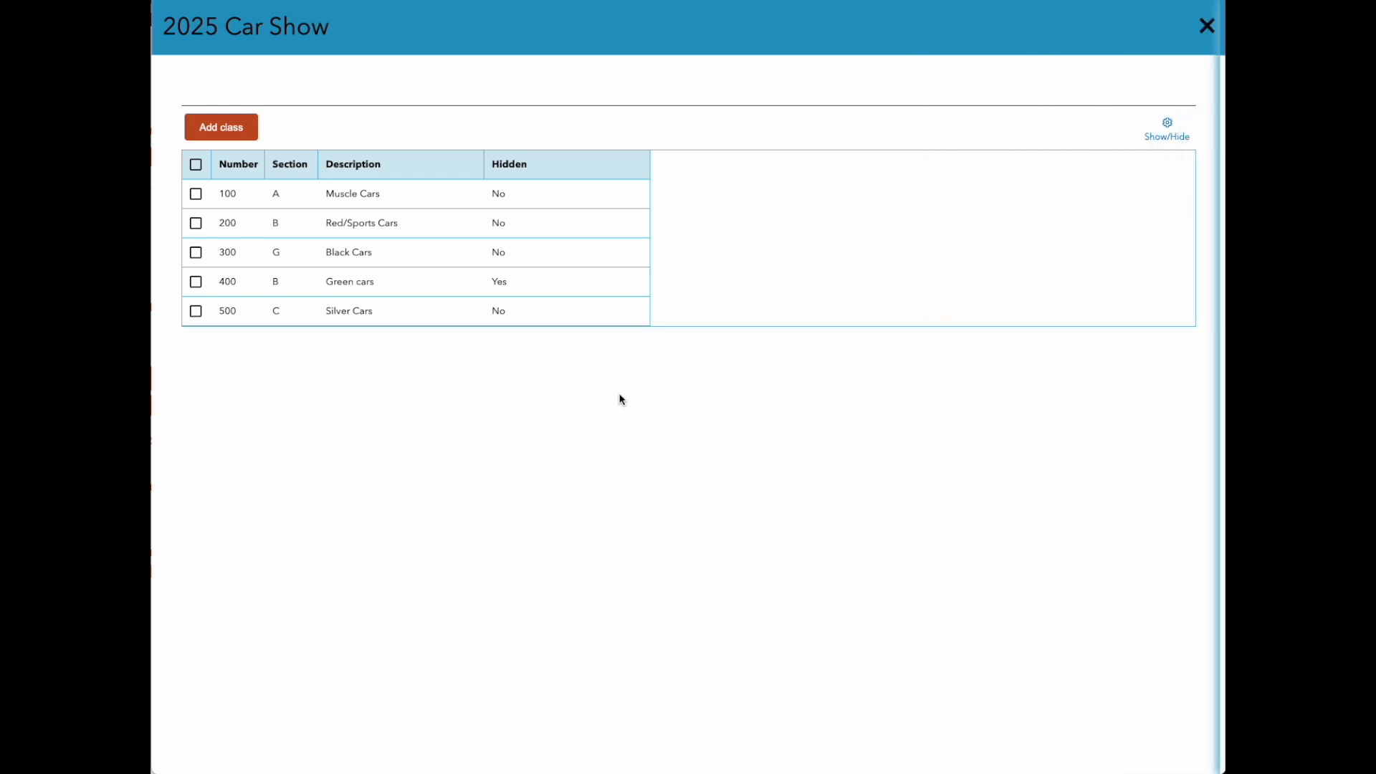
click(1207, 26)
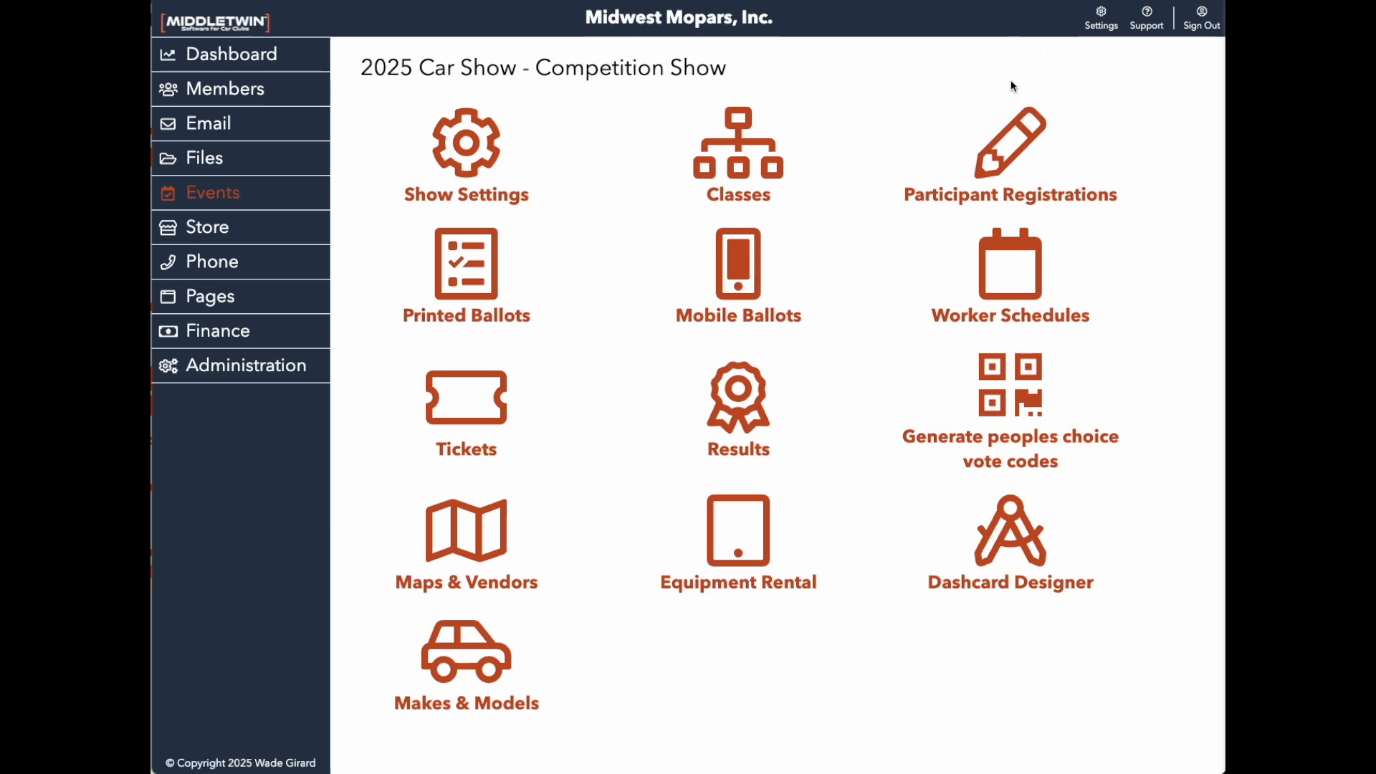
Step: Review the participant registration for car number 101, including its owner, vehicle, class choices and notes, and close it without saving
click(1014, 155)
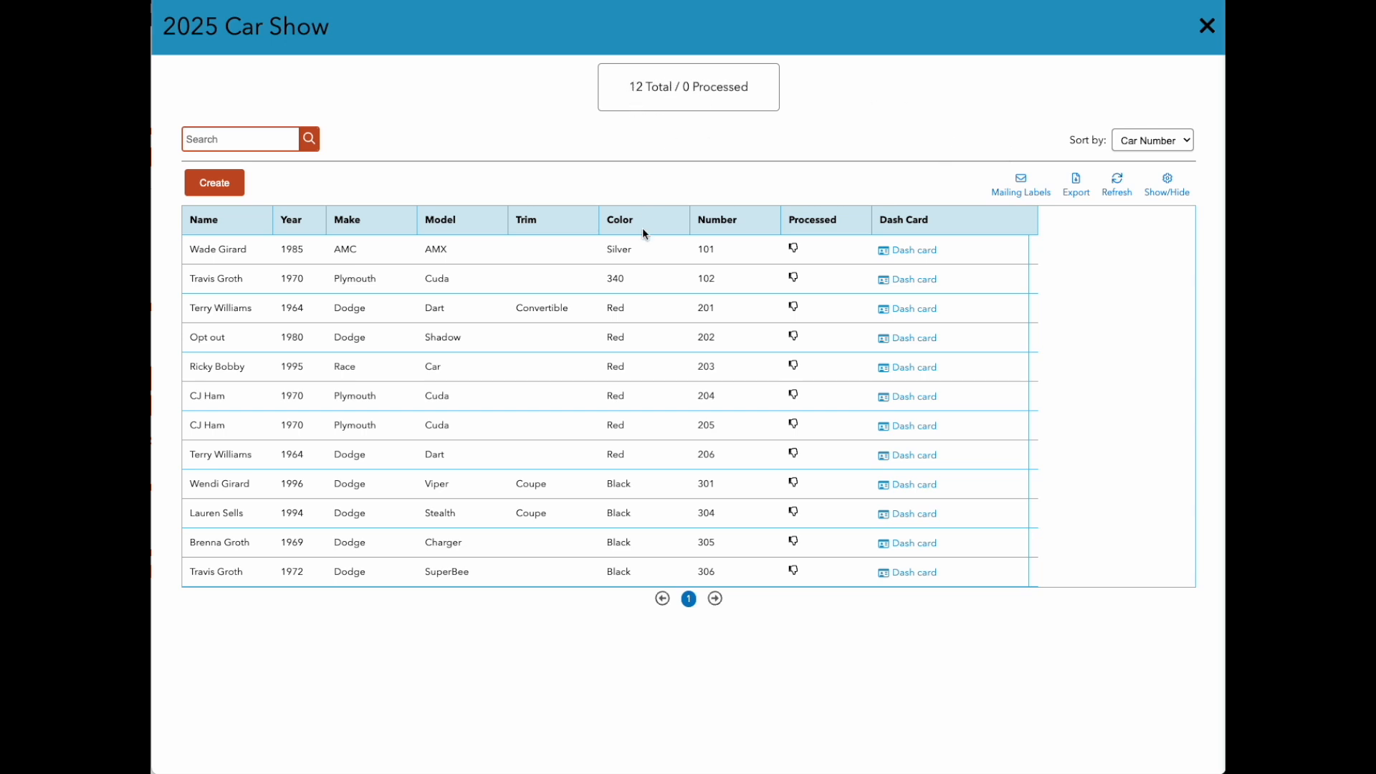
click(640, 255)
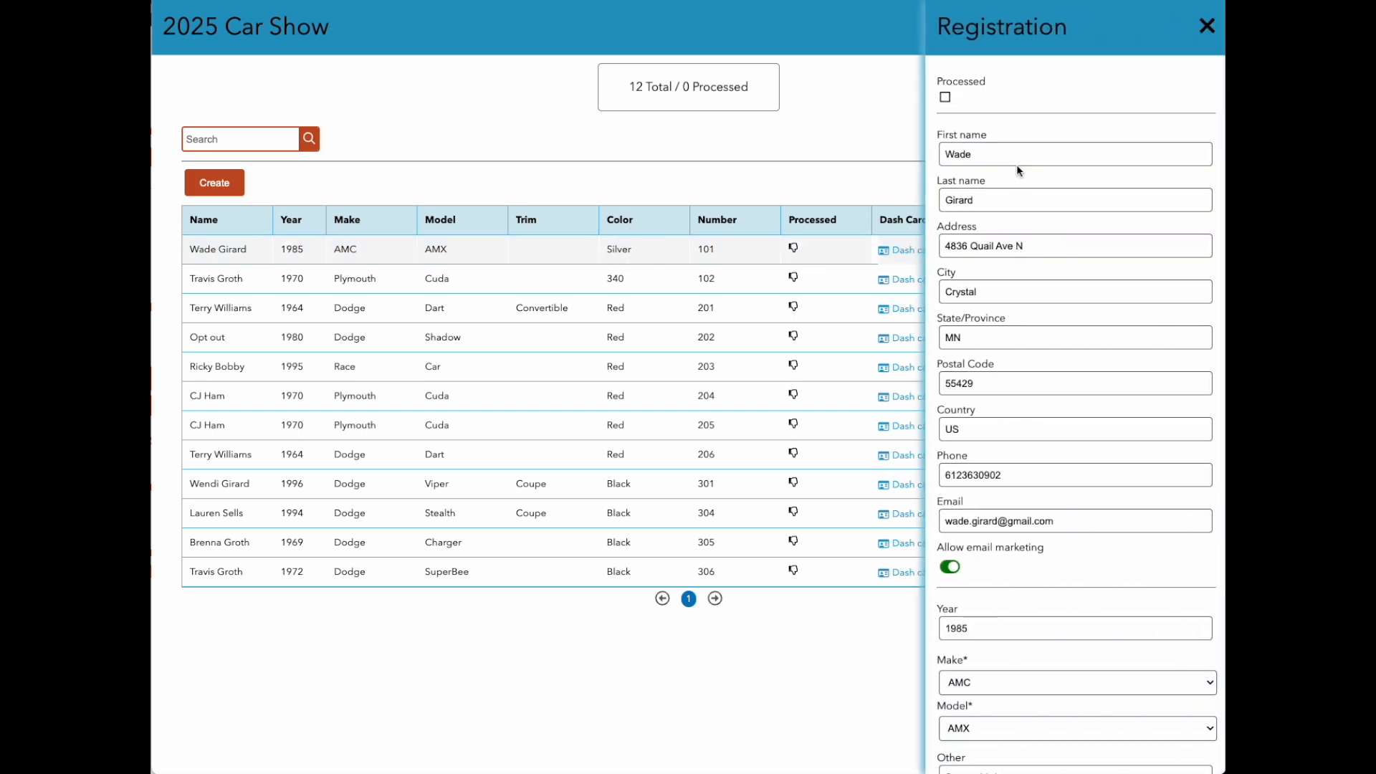
scroll(1048, 466, down, 2)
scroll(1048, 462, down, 2)
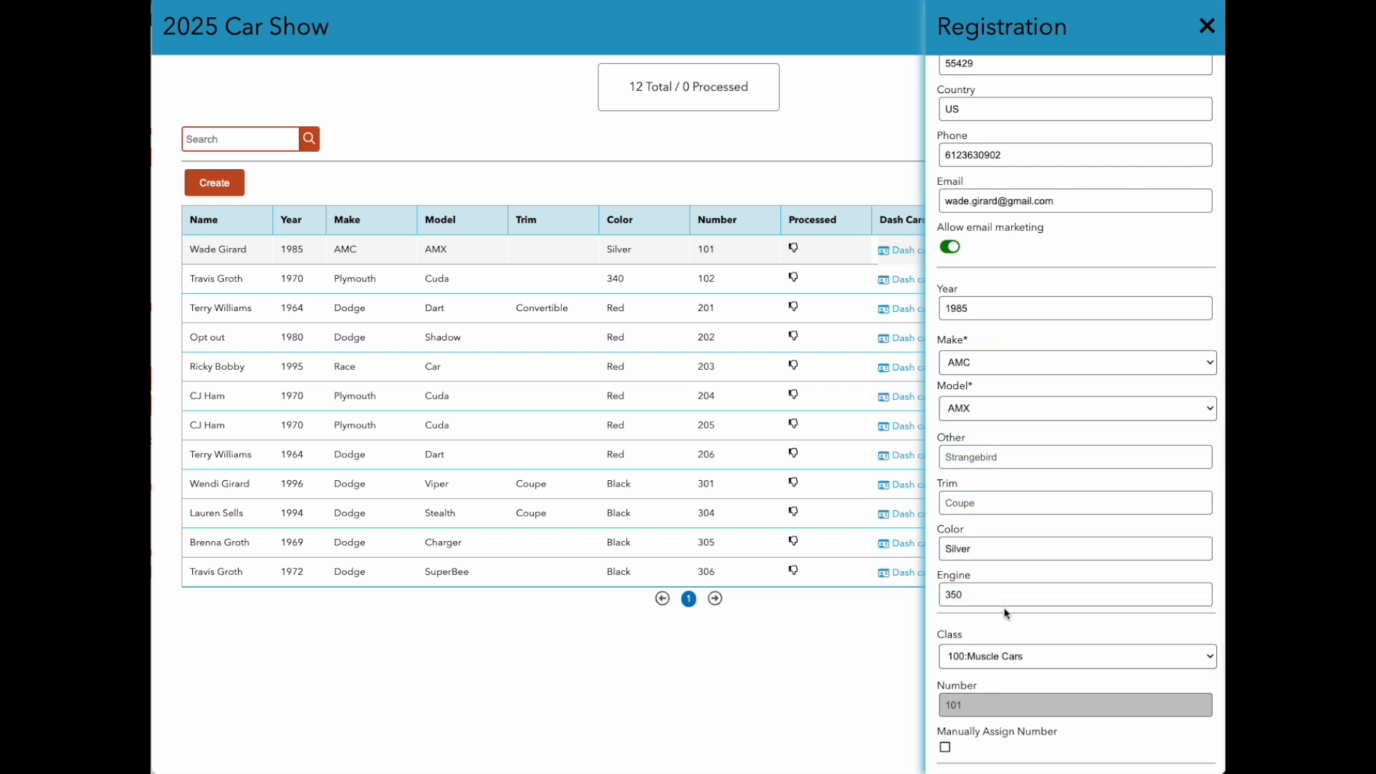
scroll(1071, 650, down, 1)
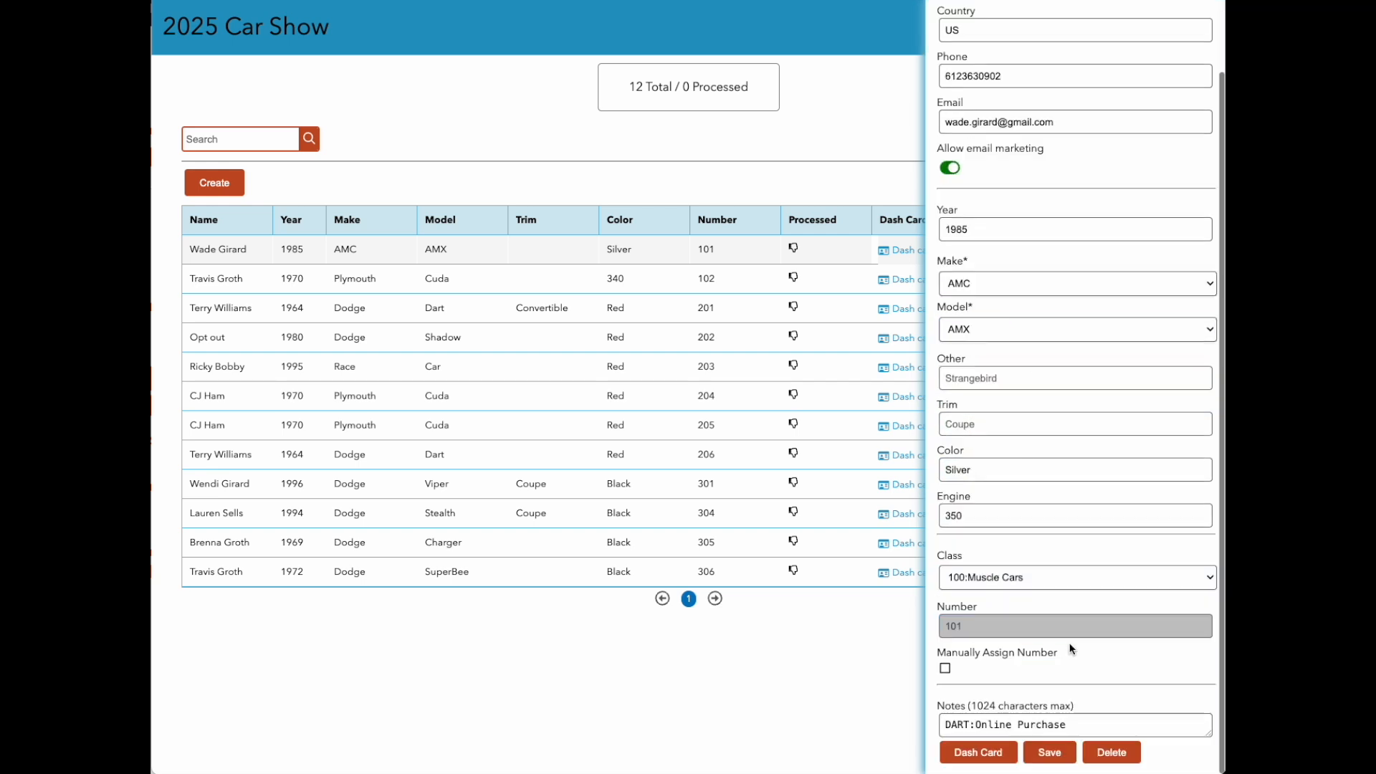
click(1056, 580)
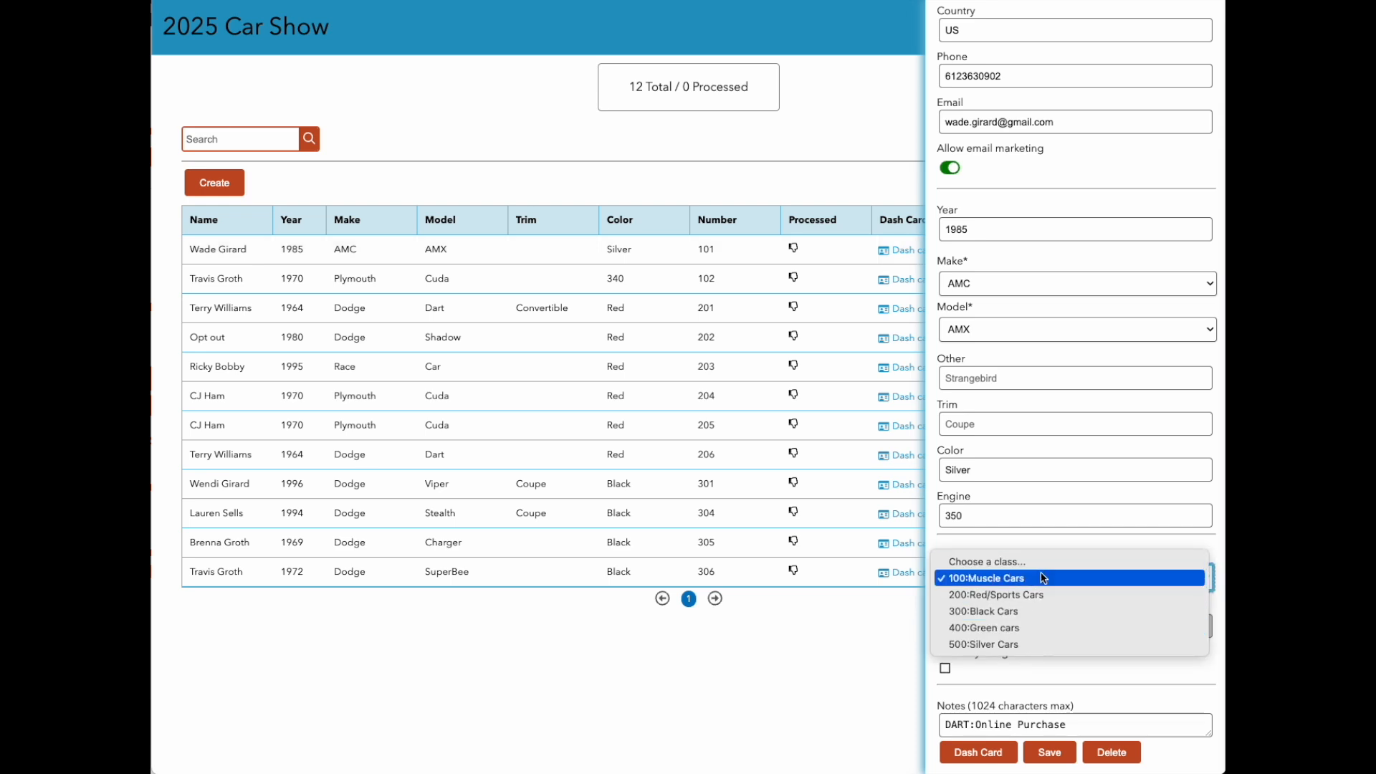
click(861, 661)
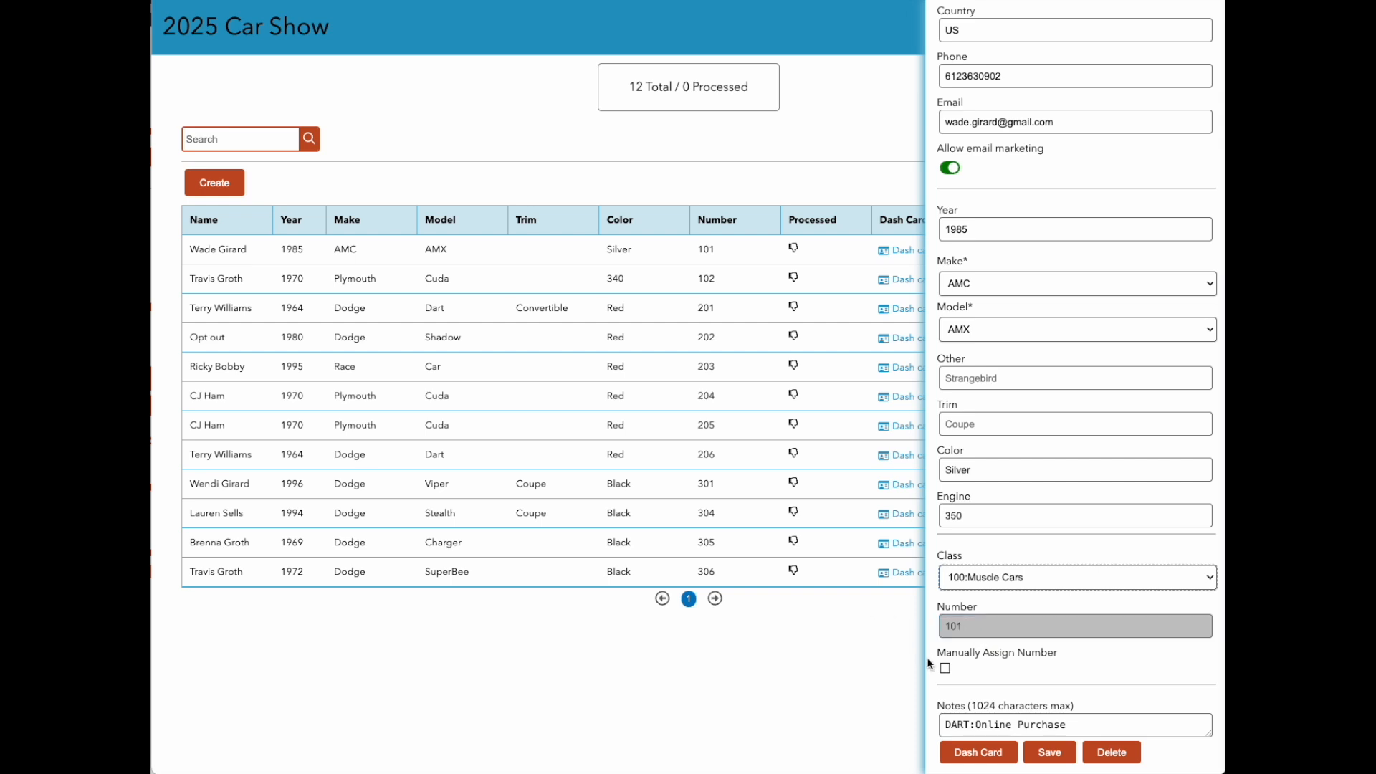
click(1089, 725)
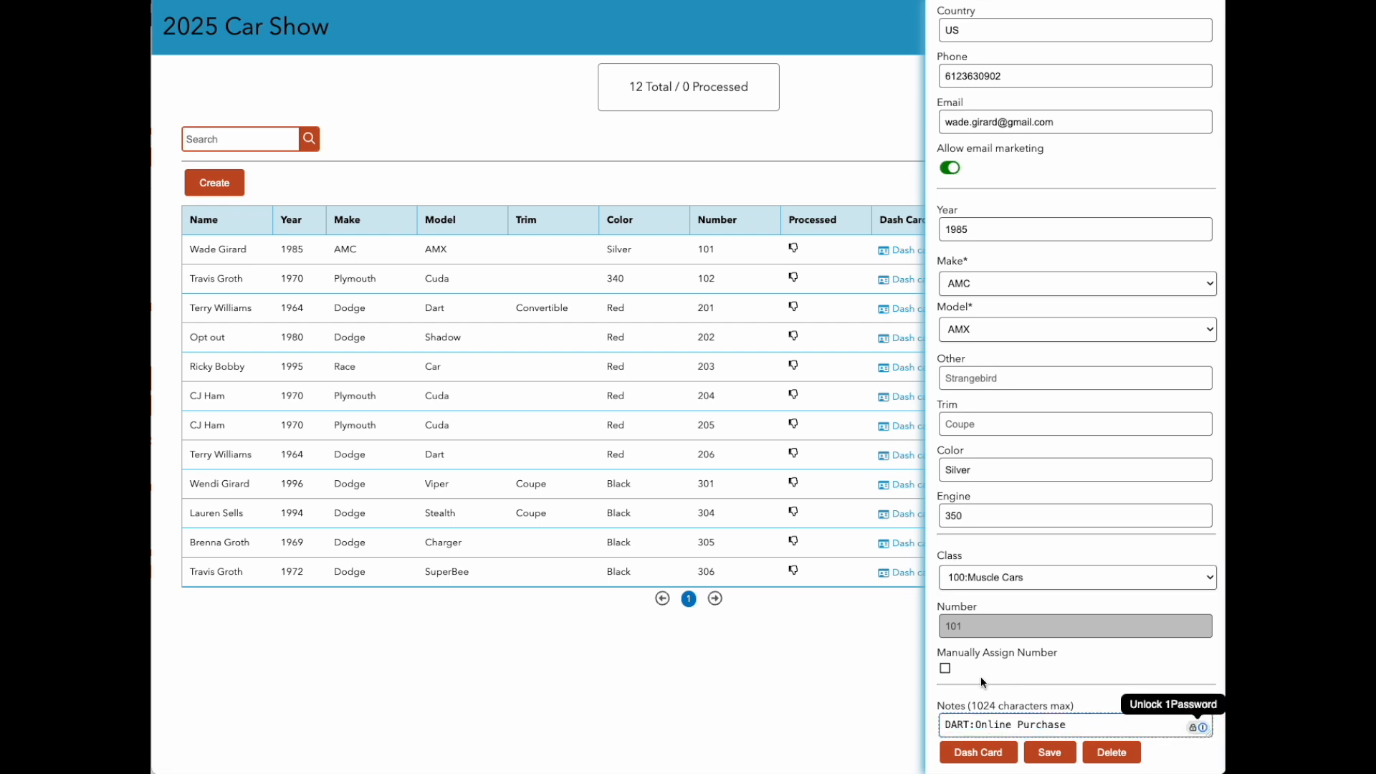
scroll(1179, 126, up, 5)
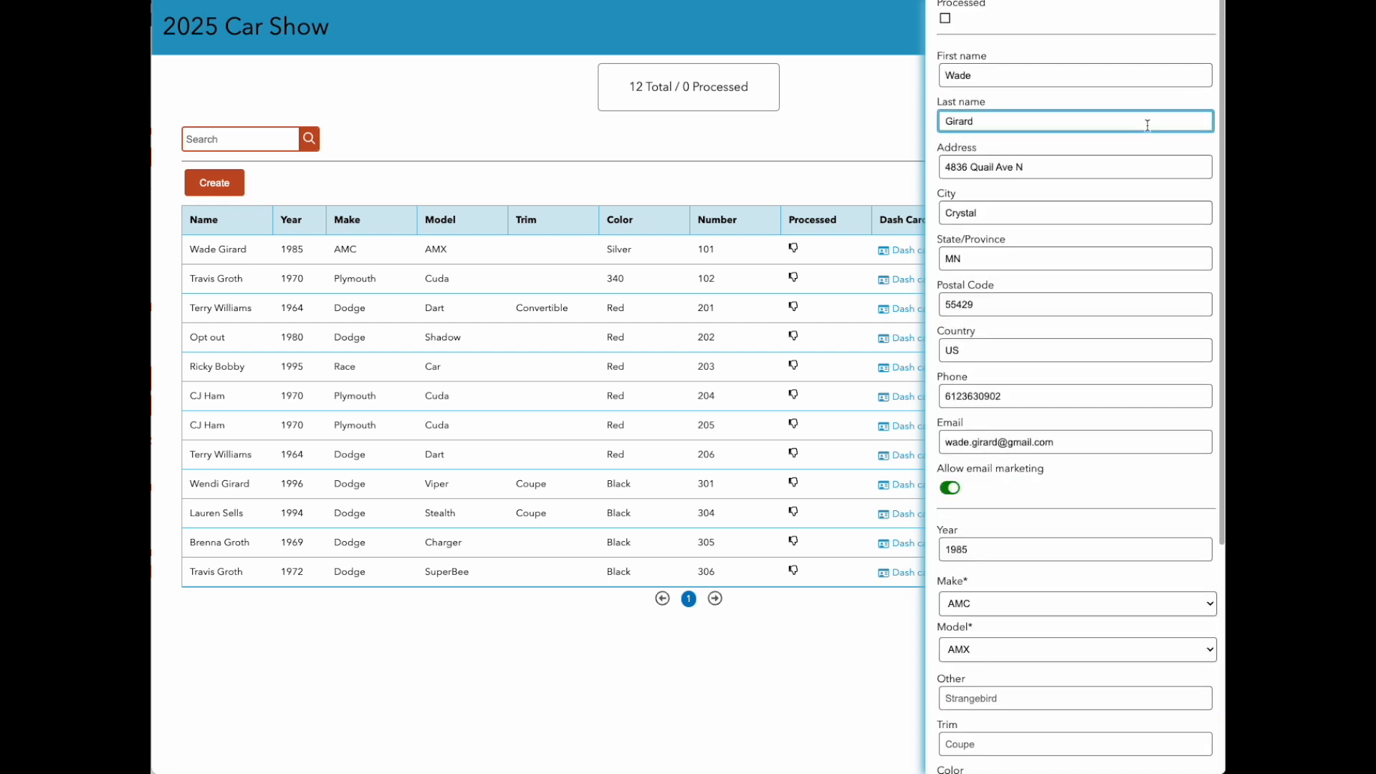
click(1208, 27)
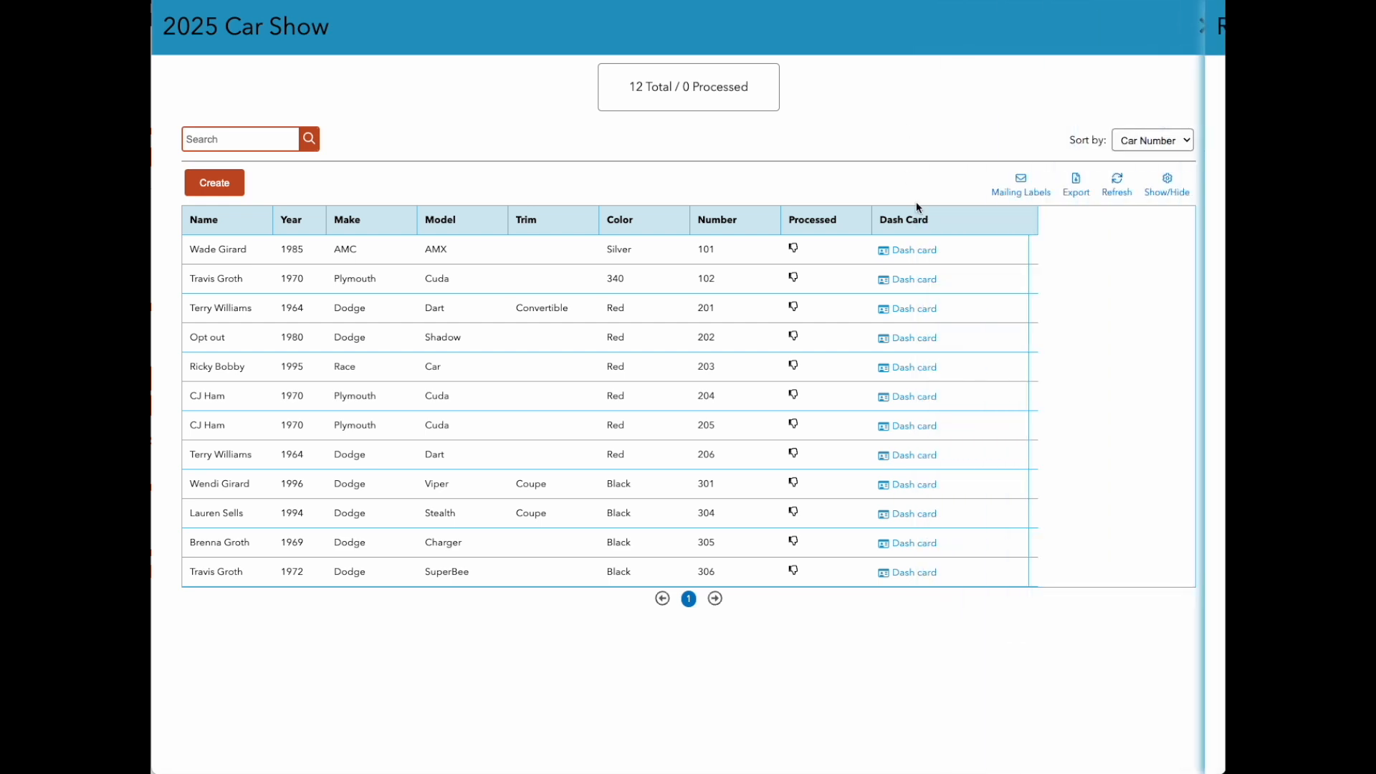
Step: Create the registration card for car number 101 with the Basic dashcard, view it, and close the registrations
click(928, 251)
click(681, 250)
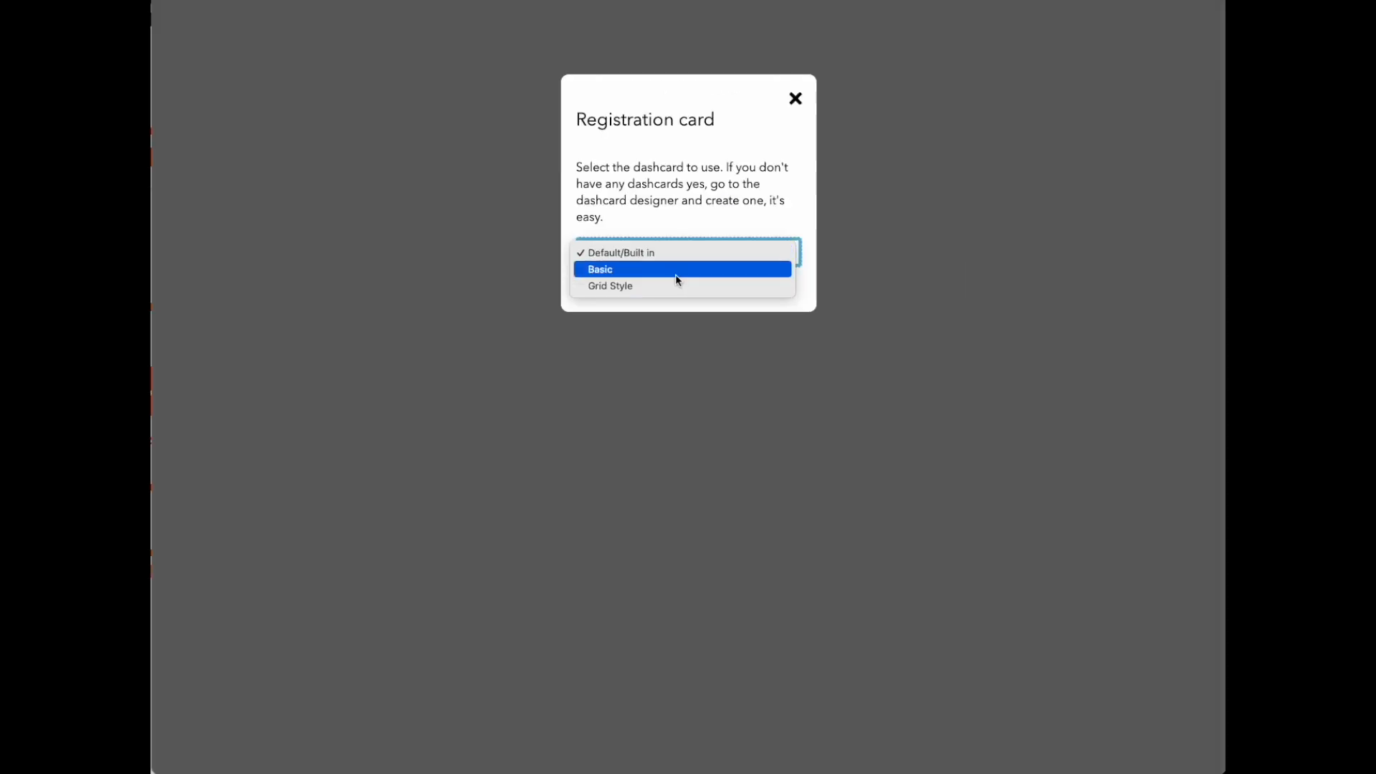
click(673, 273)
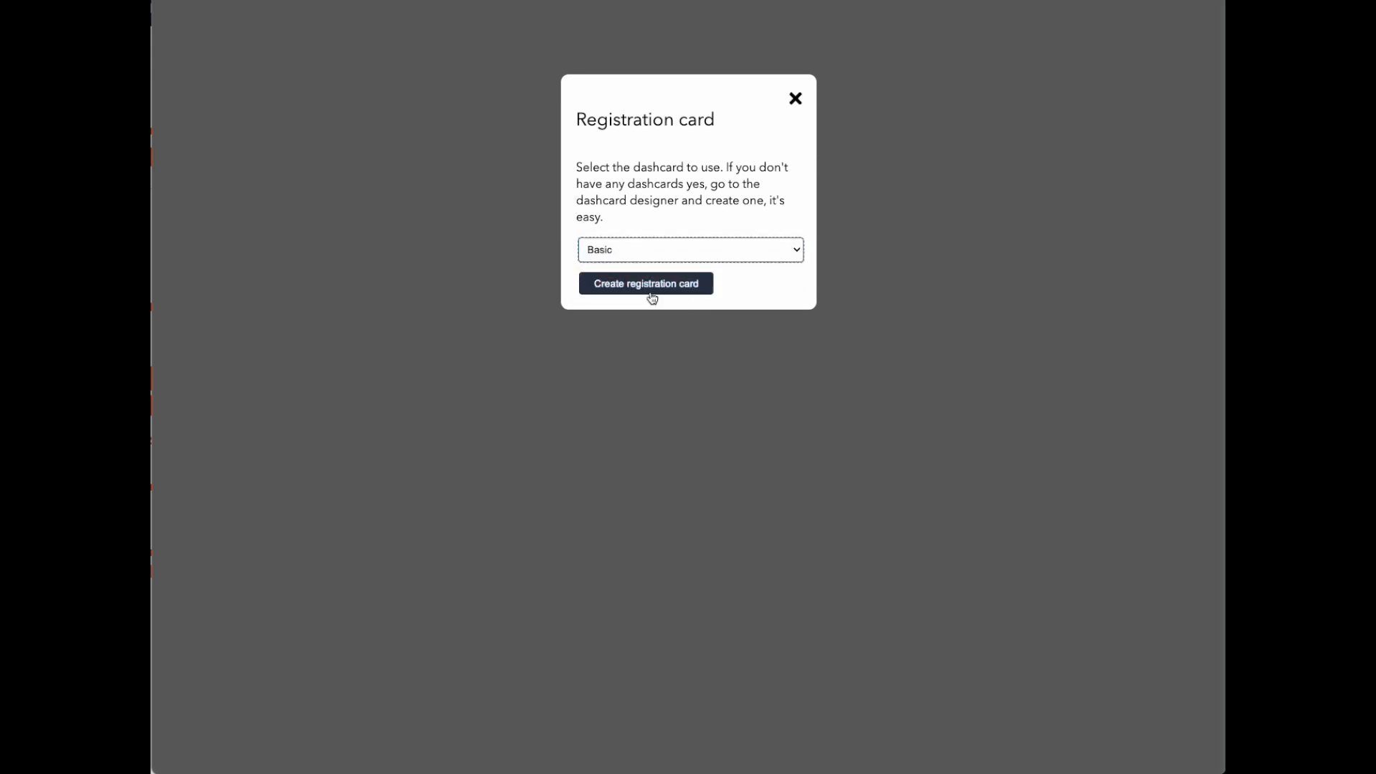
click(648, 295)
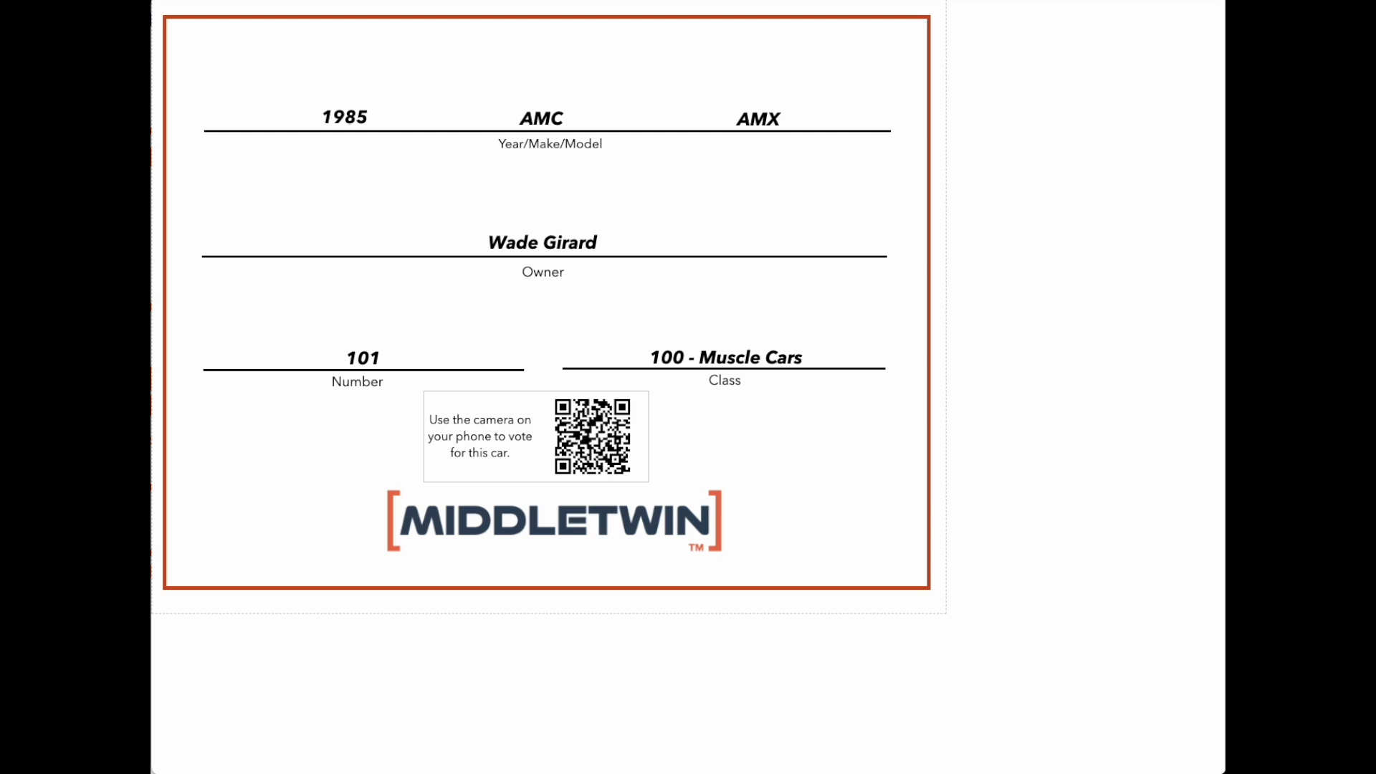
key(super+w)
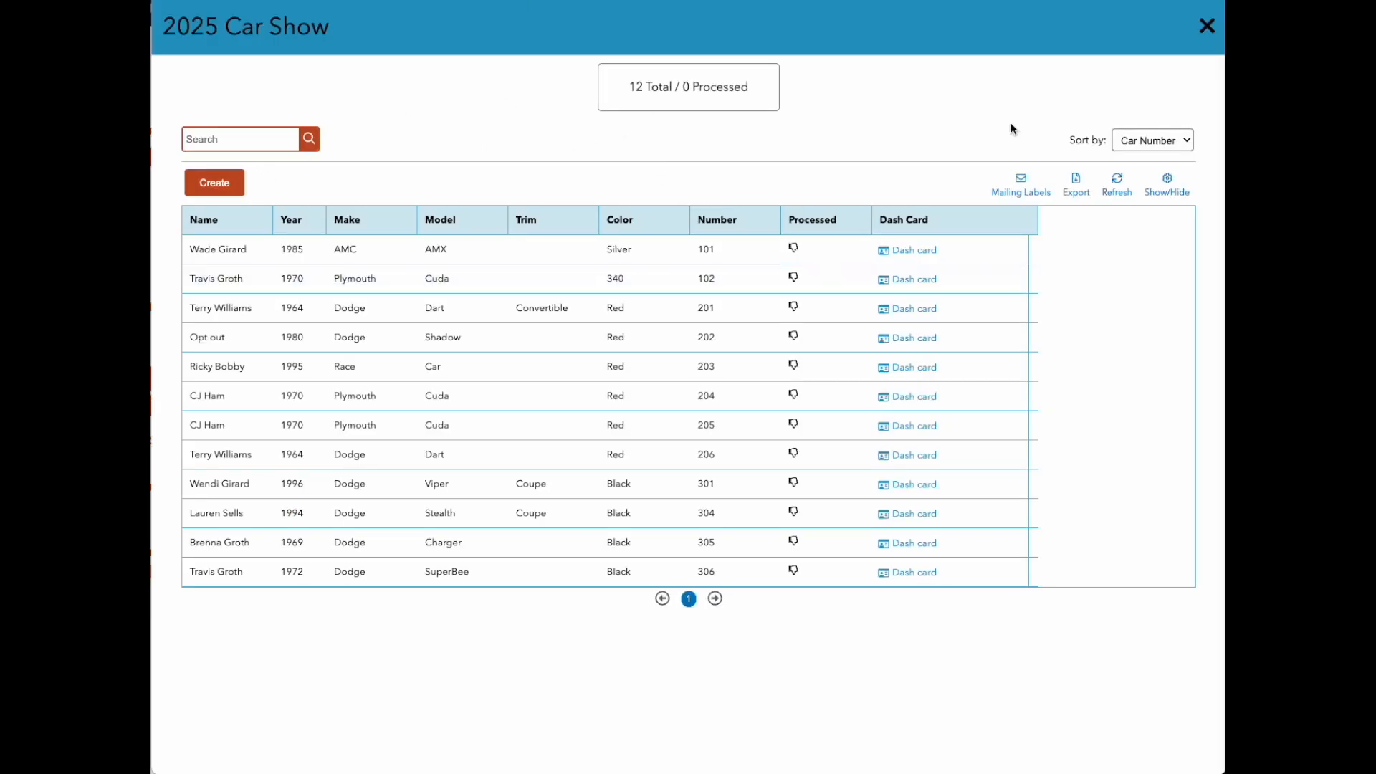
click(1207, 26)
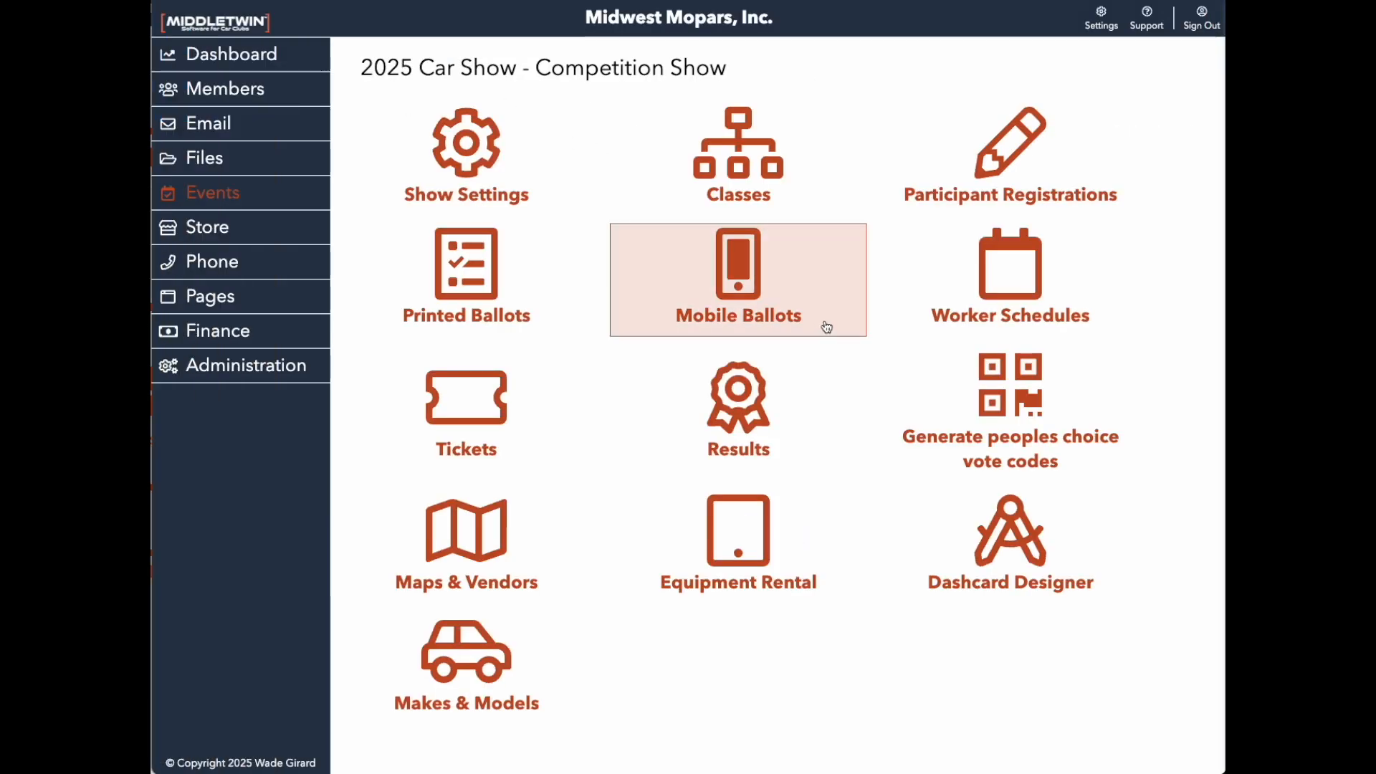
Step: Fill in a printed ballot with votes for cars 101, 205 and 305, and close it without submitting
click(476, 271)
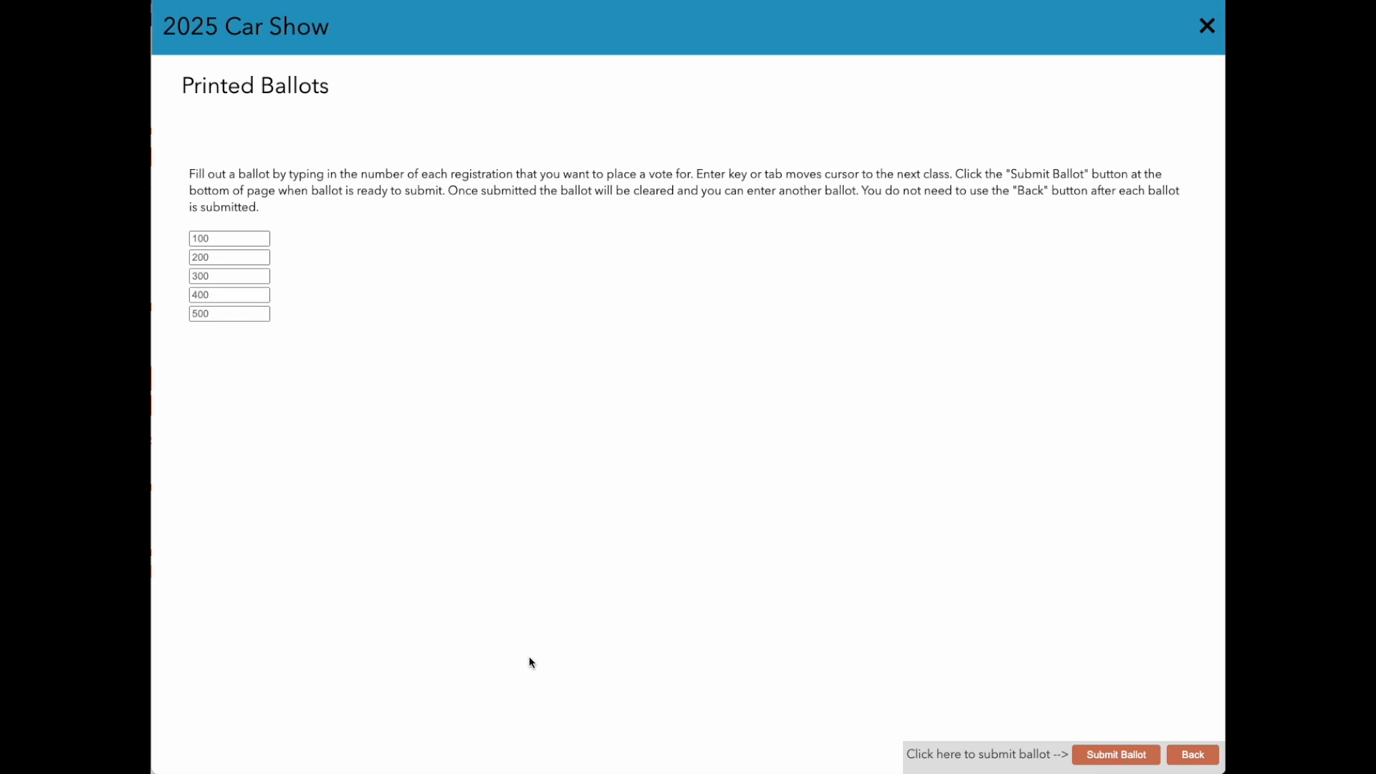
click(246, 244)
text(101)
key(Tab)
text(205)
key(Tab)
text(305)
key(Tab)
click(1207, 26)
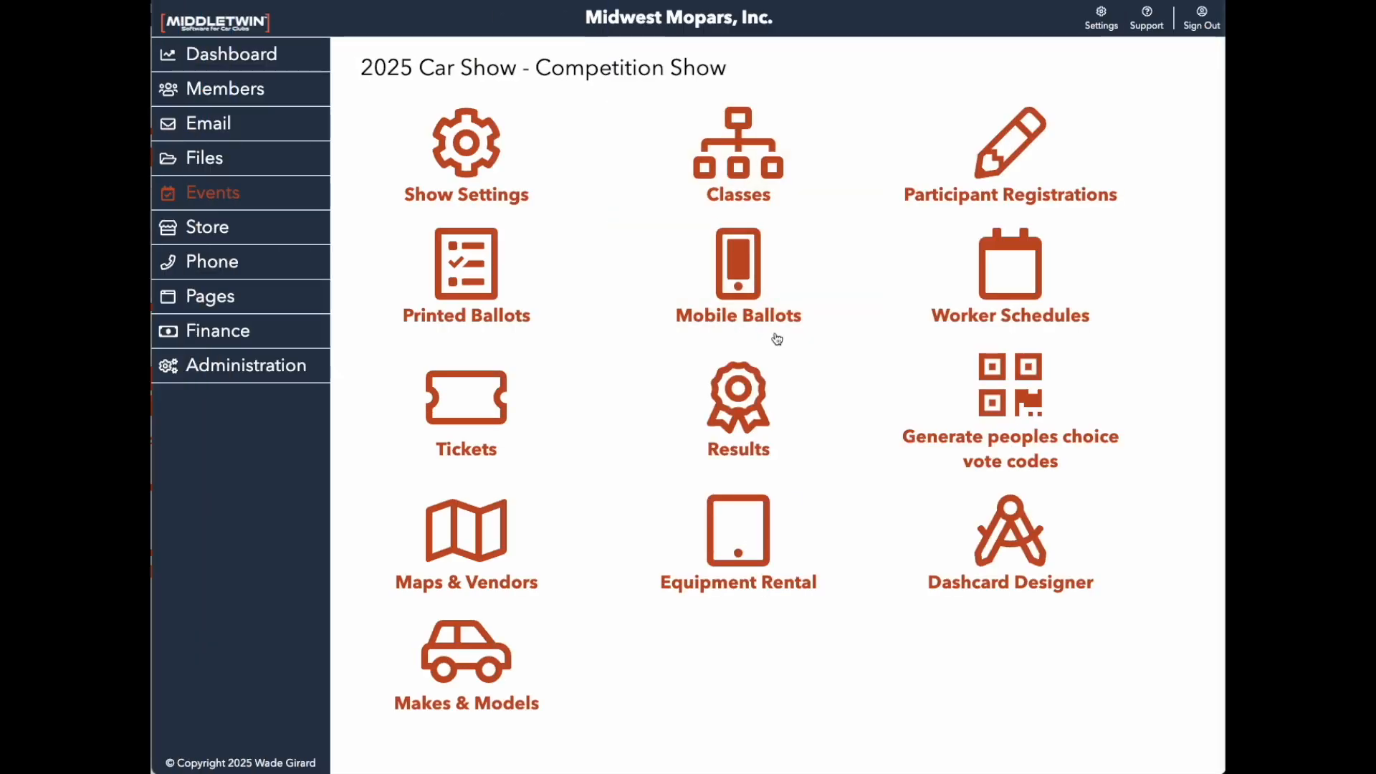
Step: Review the voting results by class and for peoples choice, and return to the event options
click(758, 393)
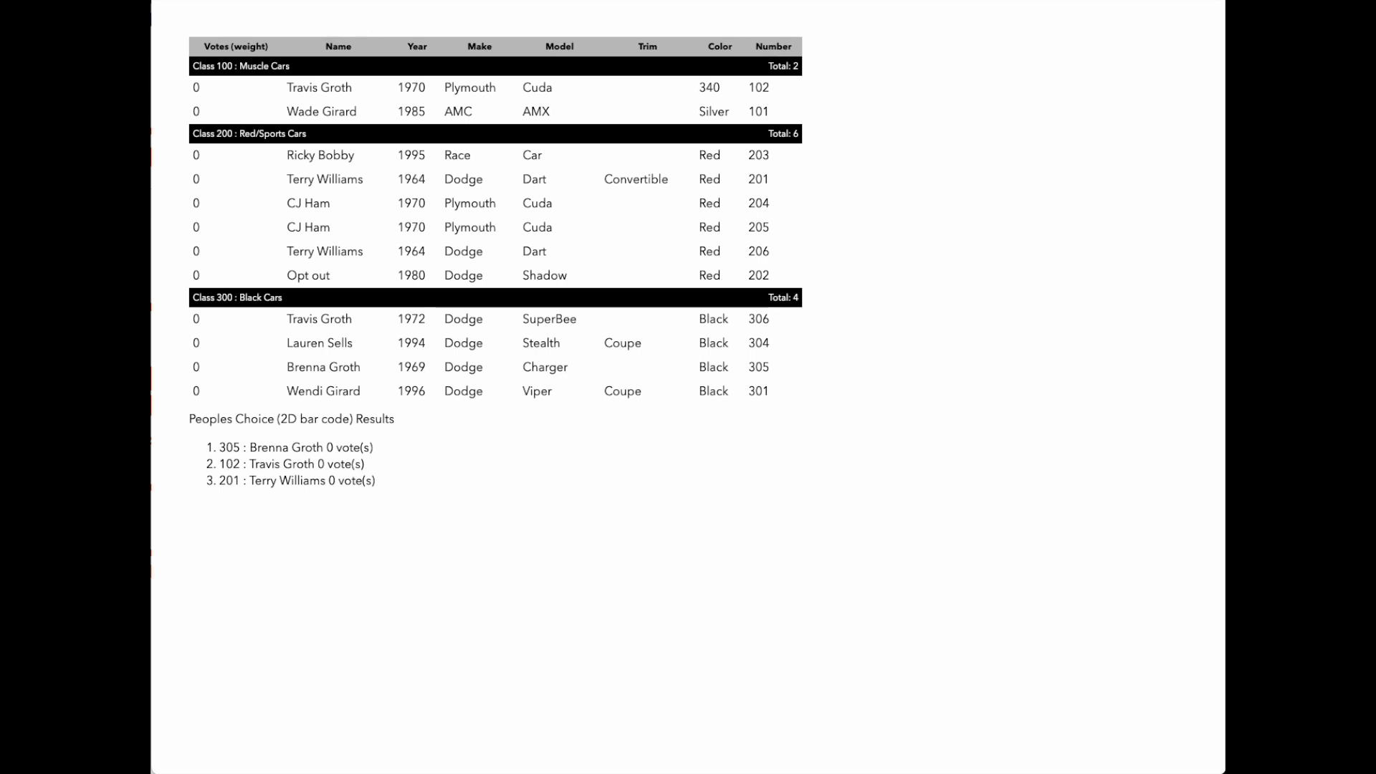
key(alt+Left)
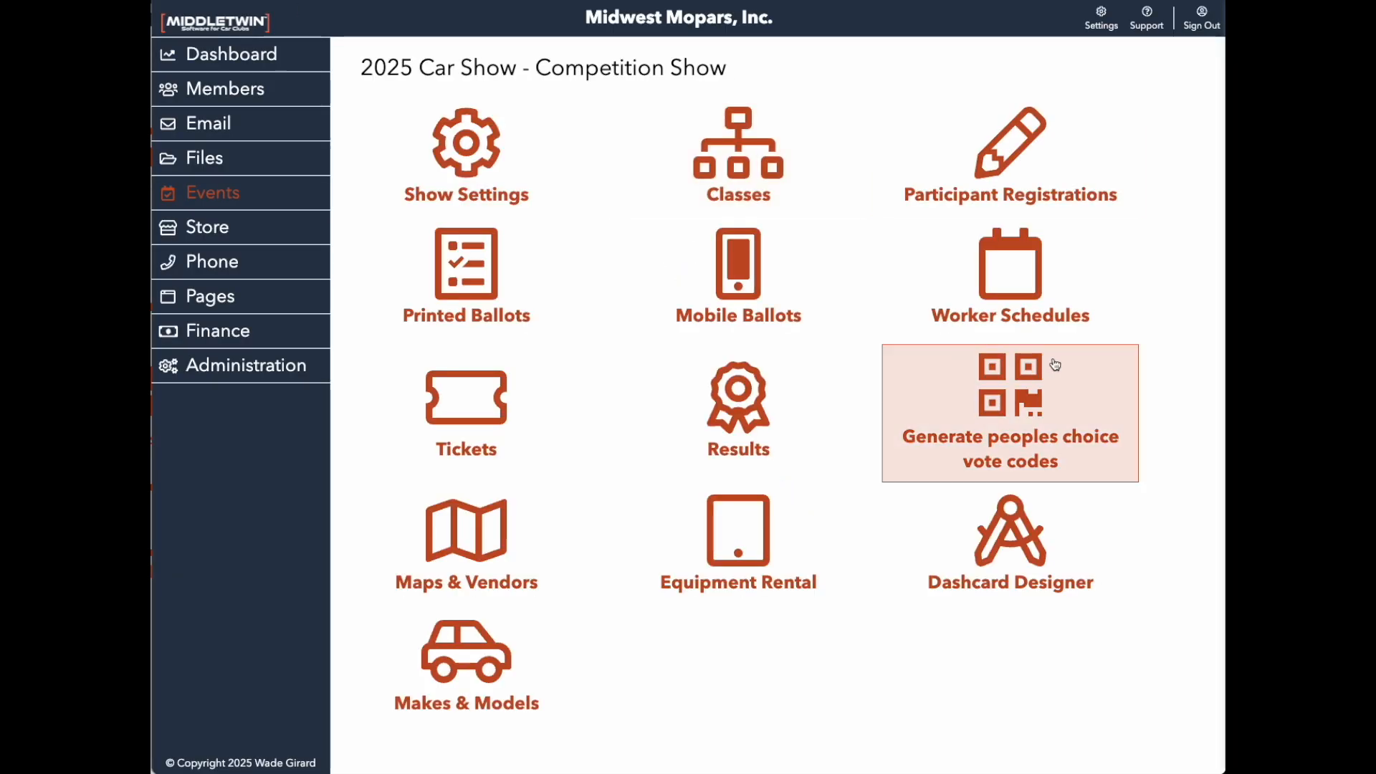
Step: Review the mobile ballot setup, covering the voting start and end dates and times and the voting instructions
click(749, 272)
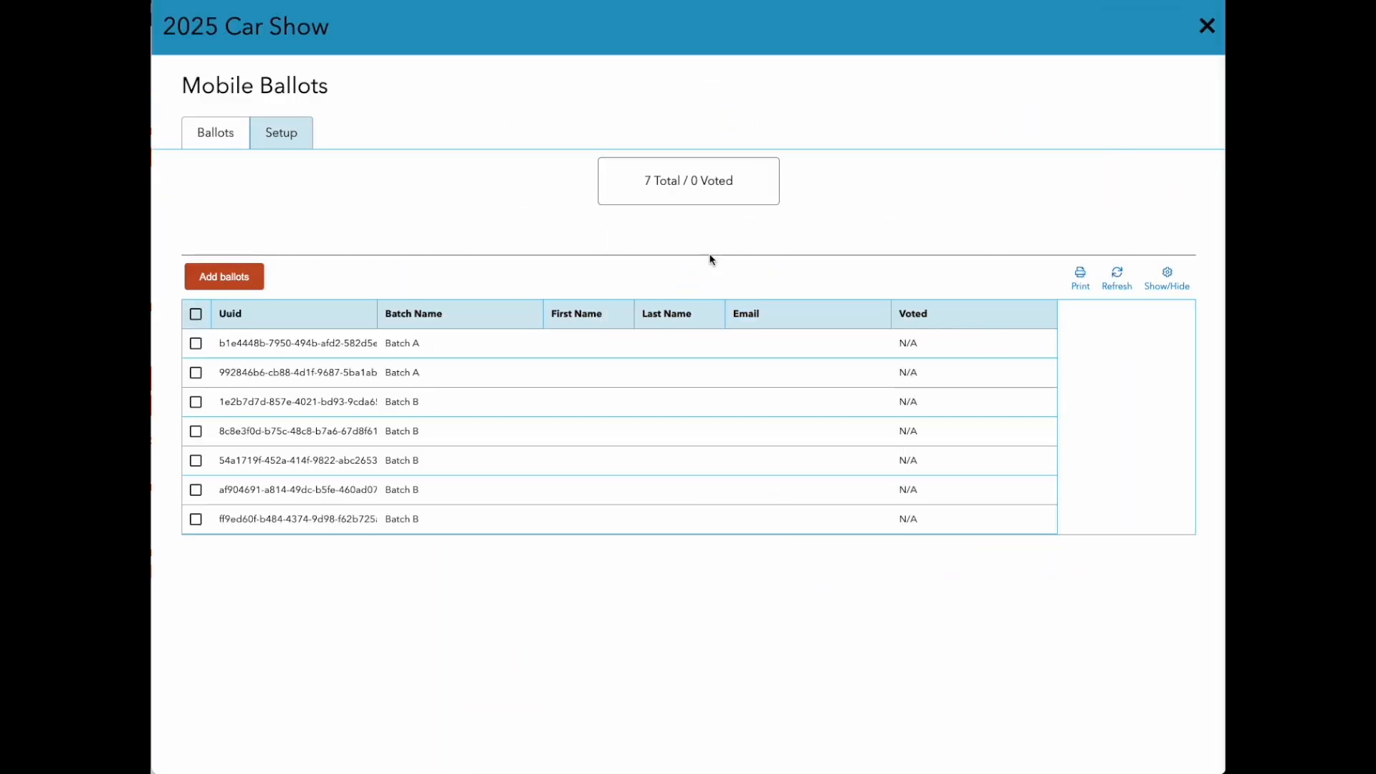
click(279, 132)
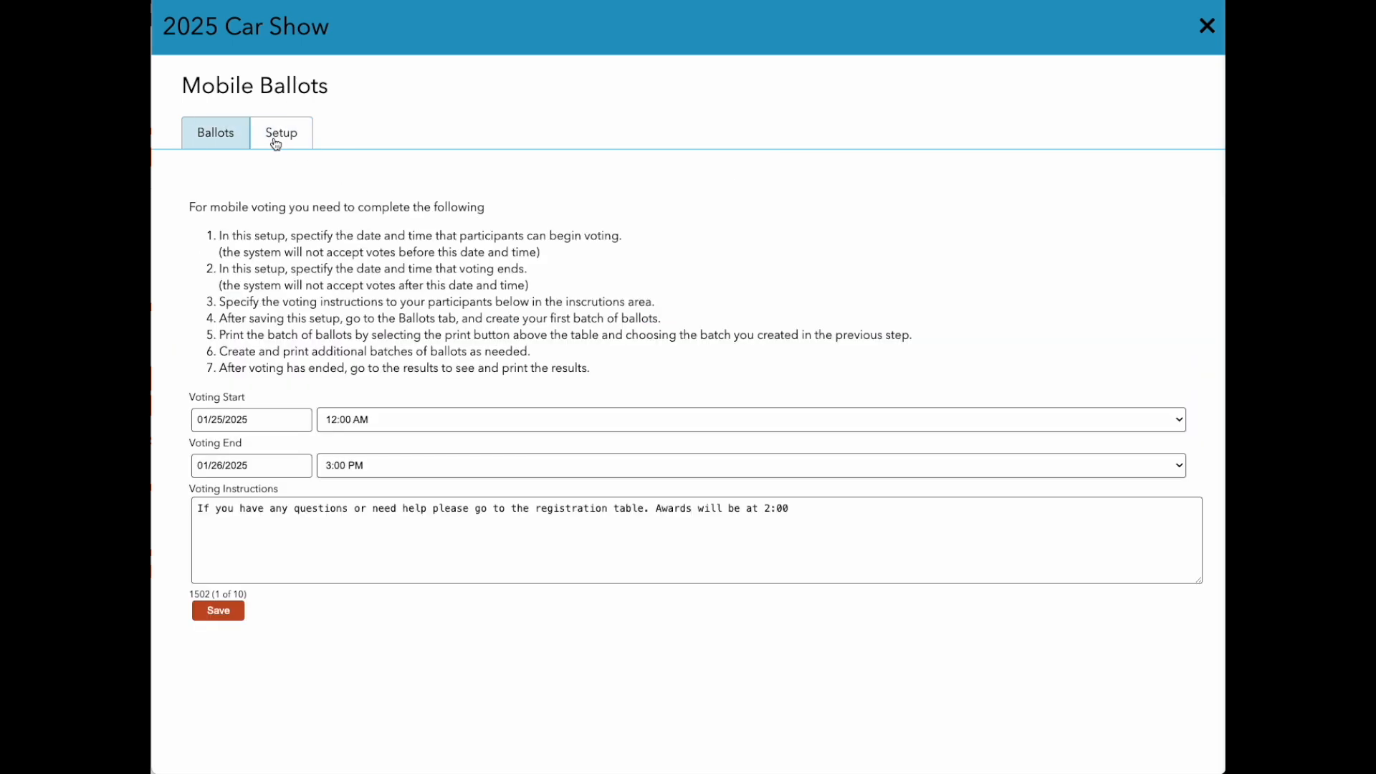
click(513, 417)
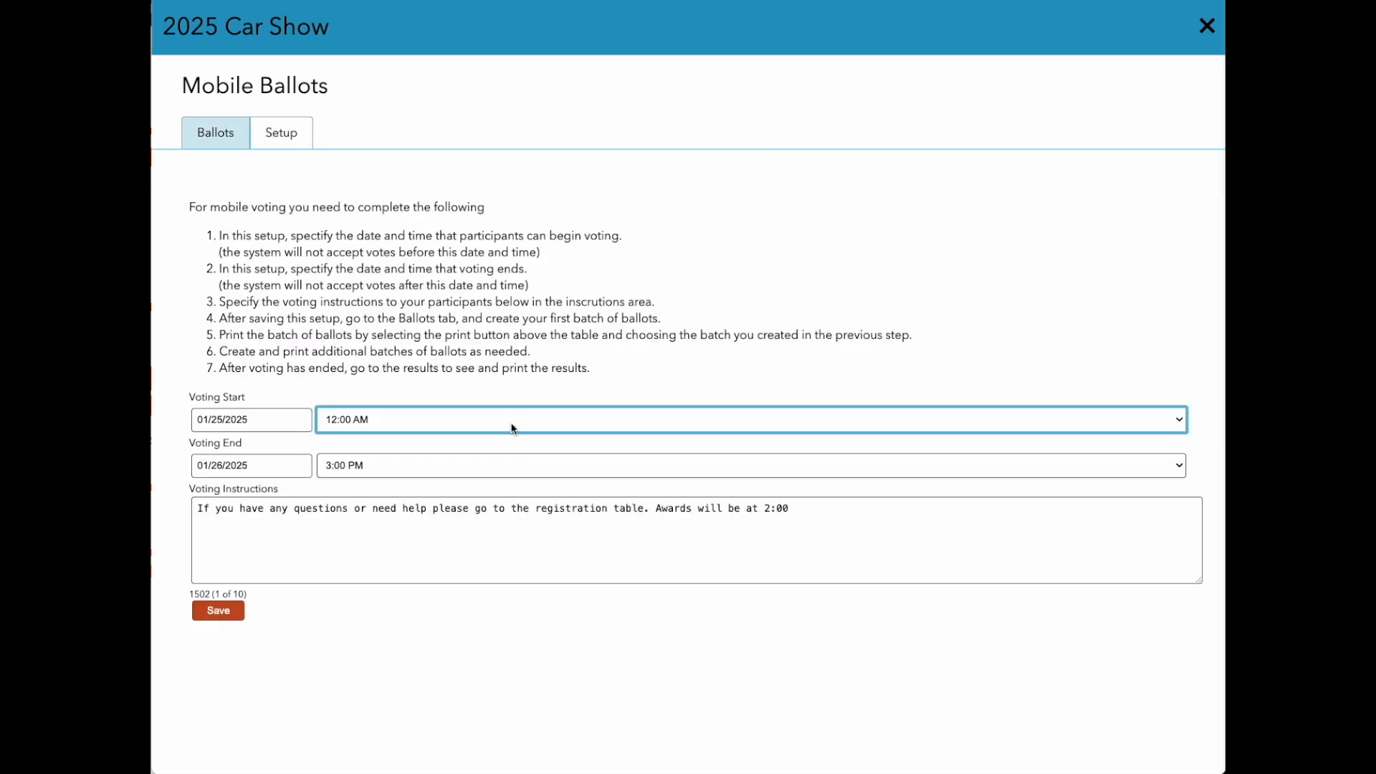
click(347, 437)
click(272, 419)
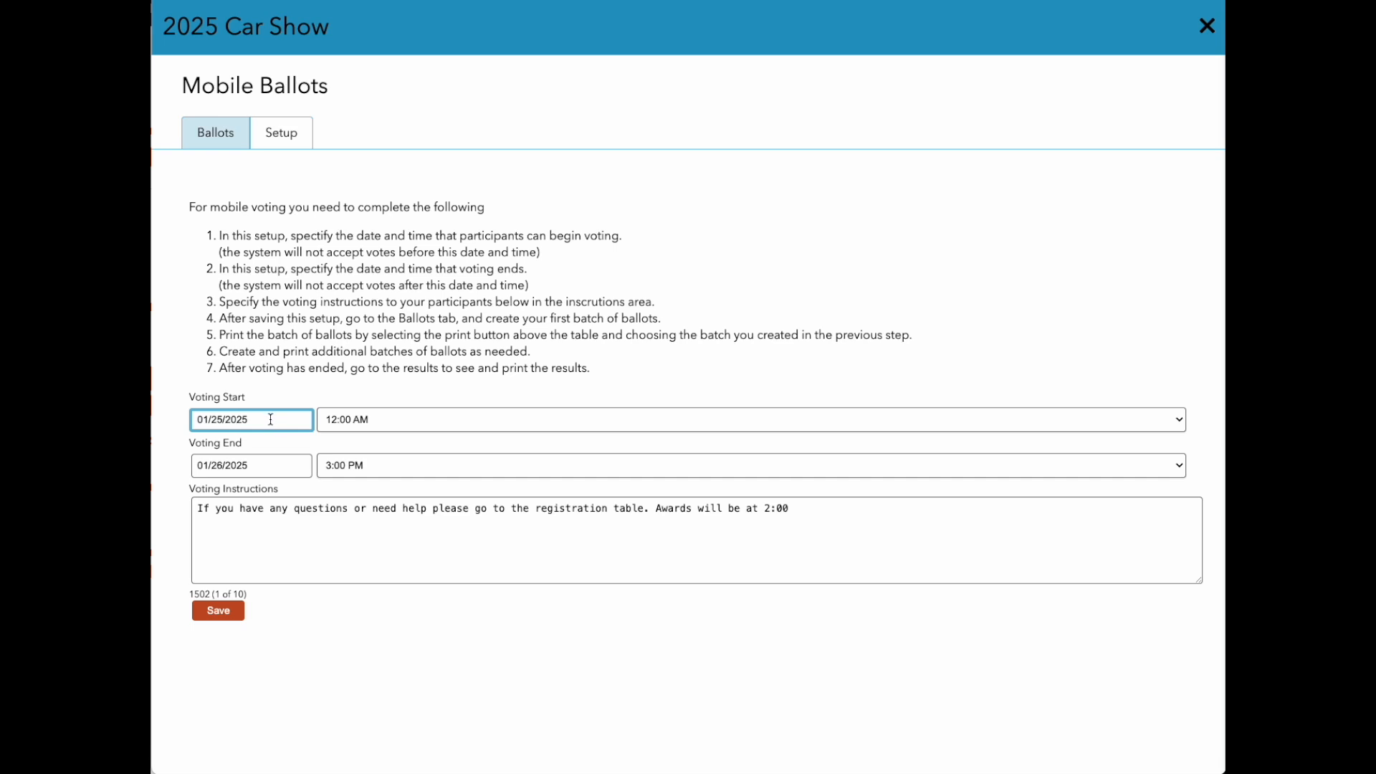
click(367, 427)
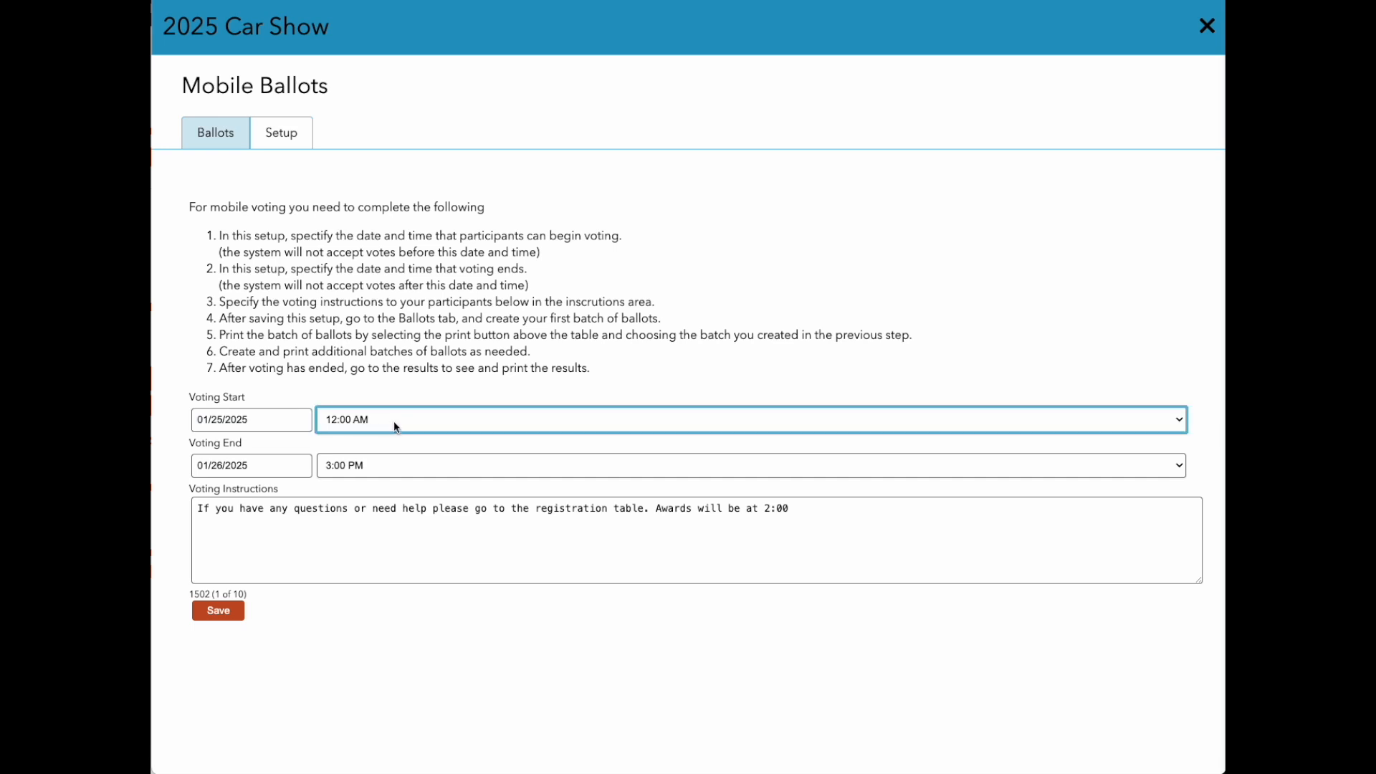
click(278, 466)
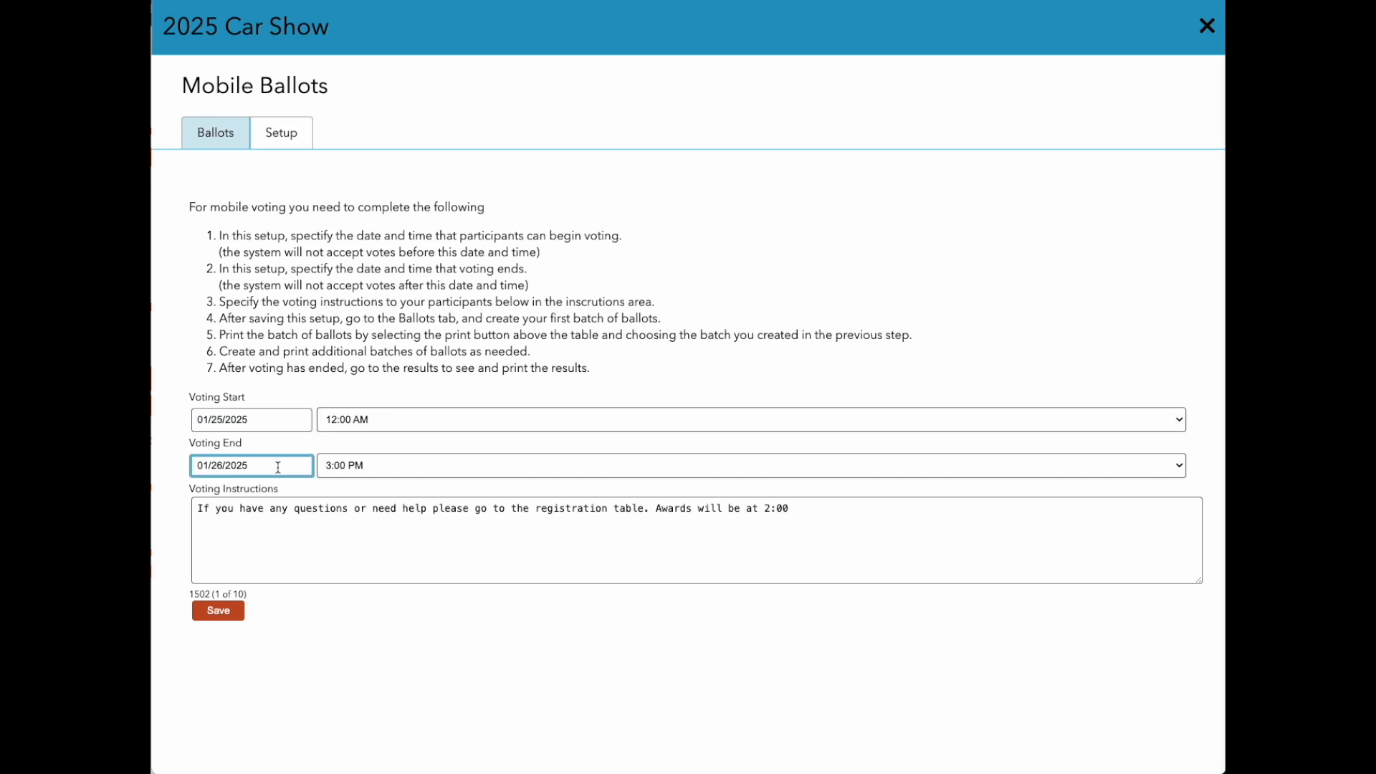
click(380, 466)
click(297, 521)
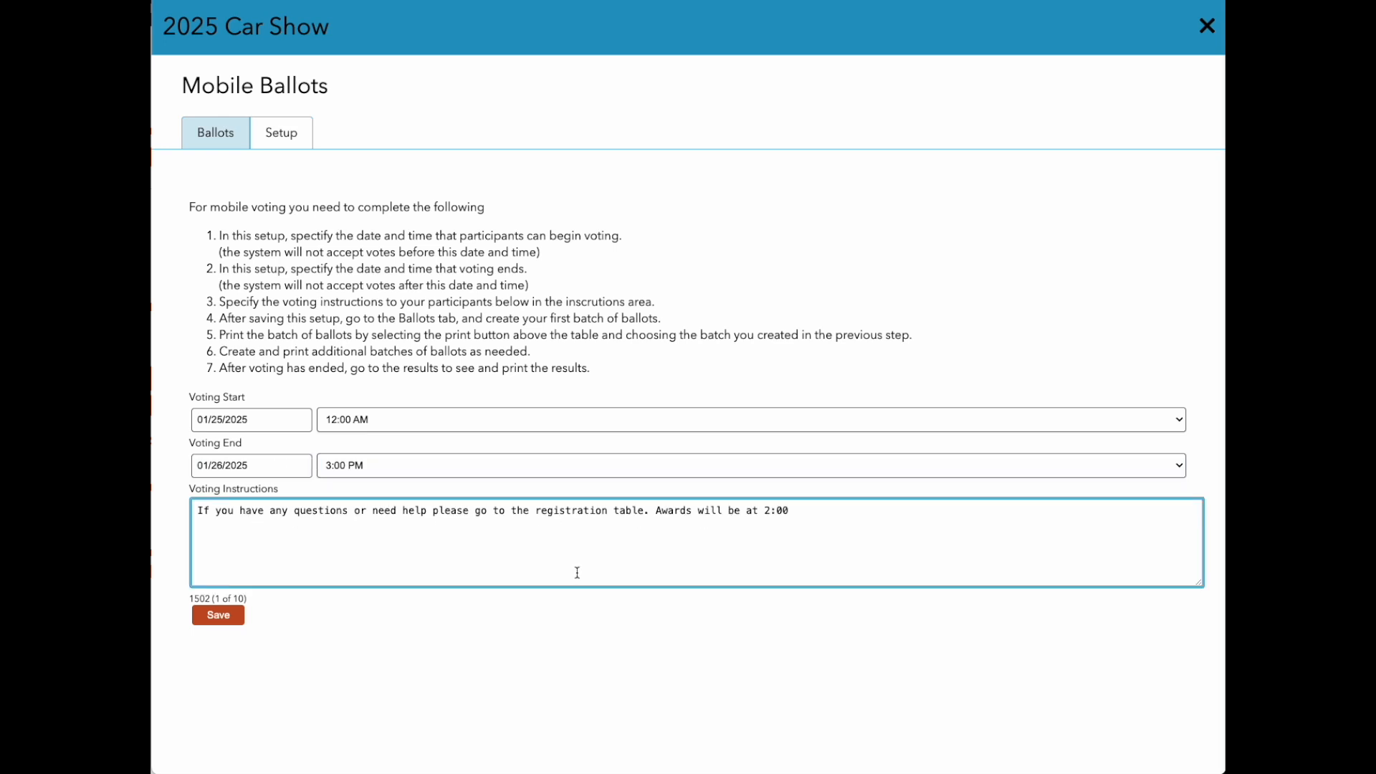
click(587, 383)
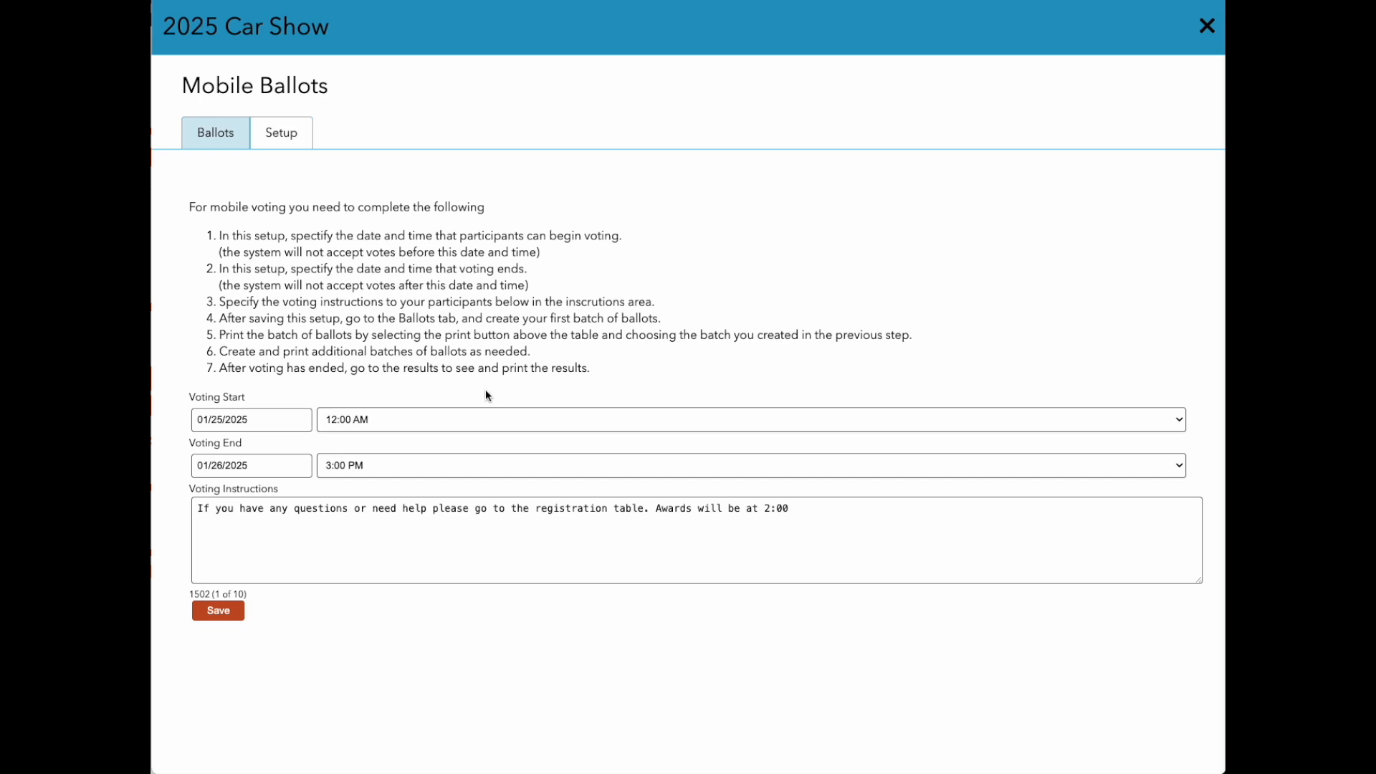
click(426, 416)
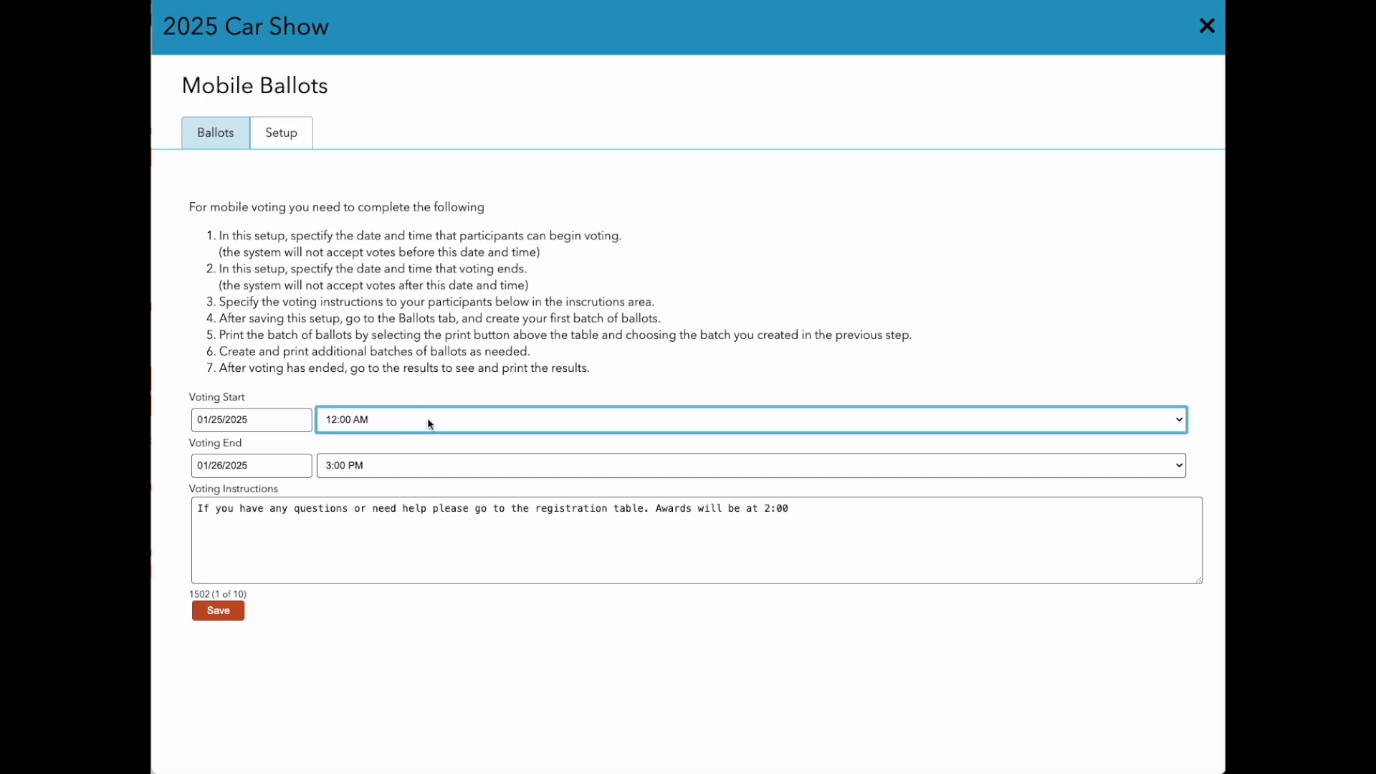
click(436, 404)
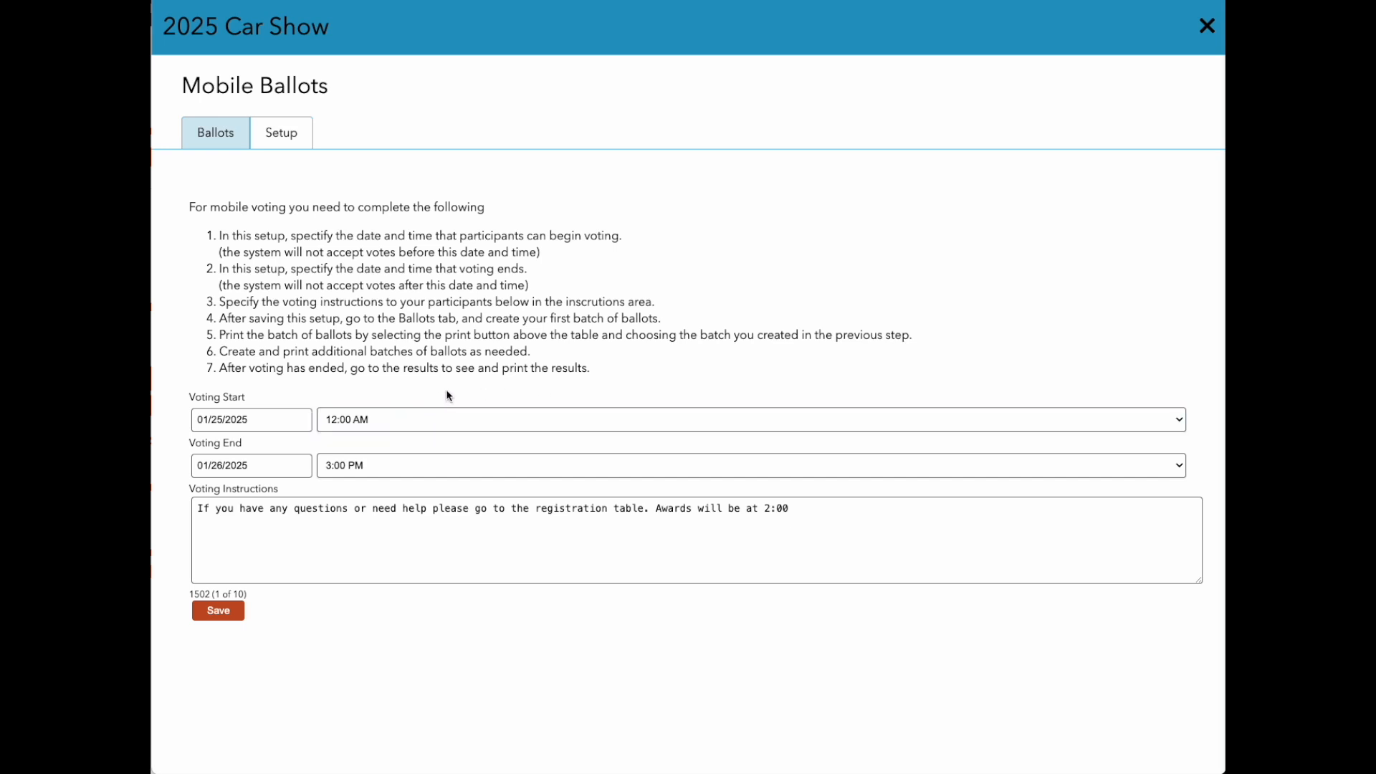
click(420, 420)
Step: Generate the printable mobile ballots for Batch A, look through them and return to the ballot list
click(225, 143)
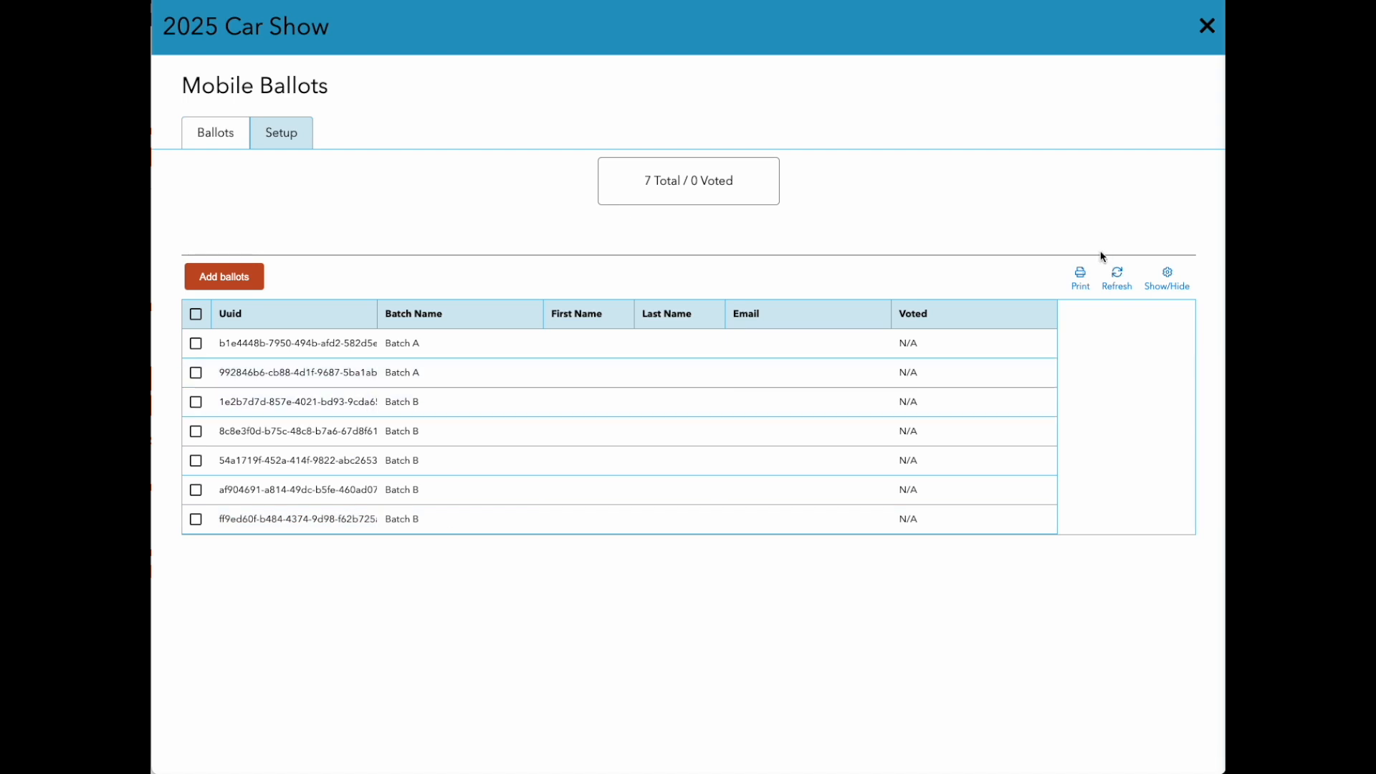
click(1081, 277)
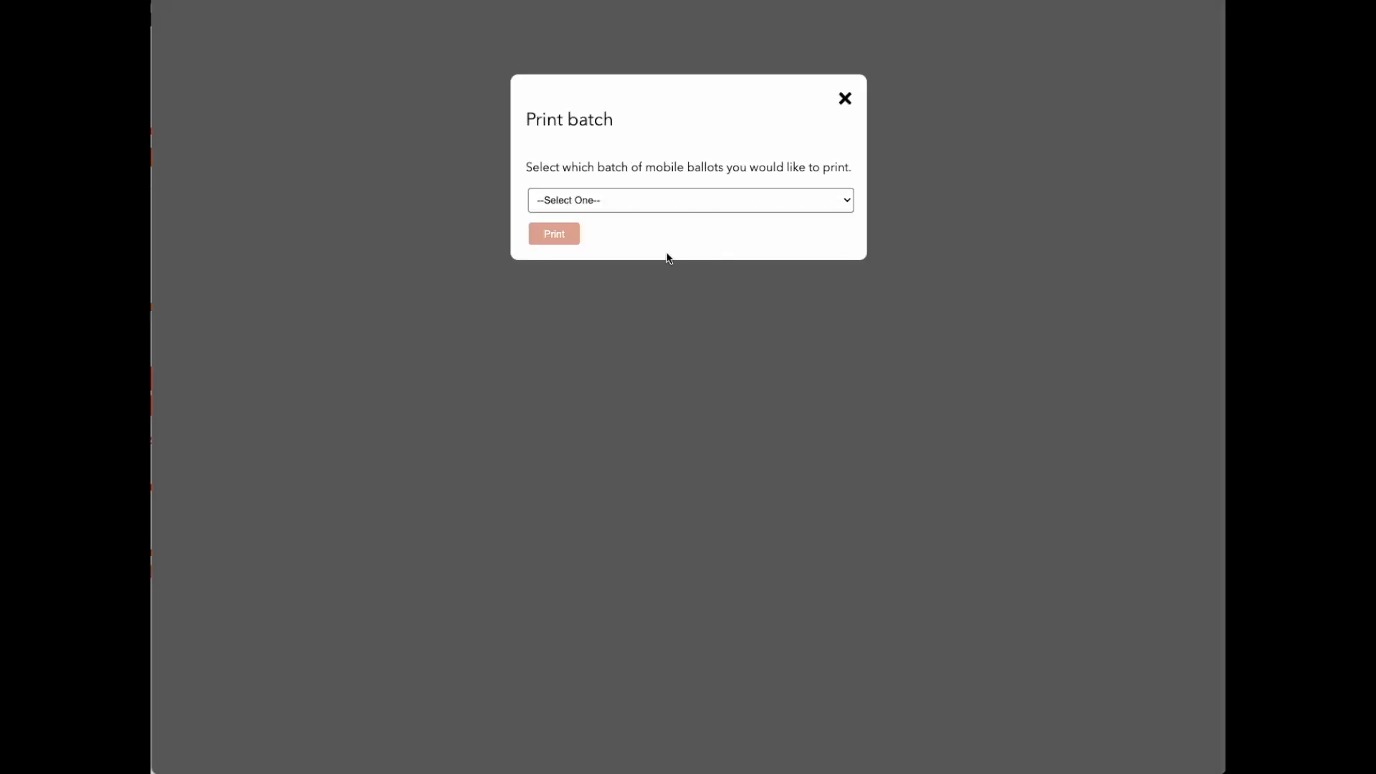
click(606, 201)
click(590, 274)
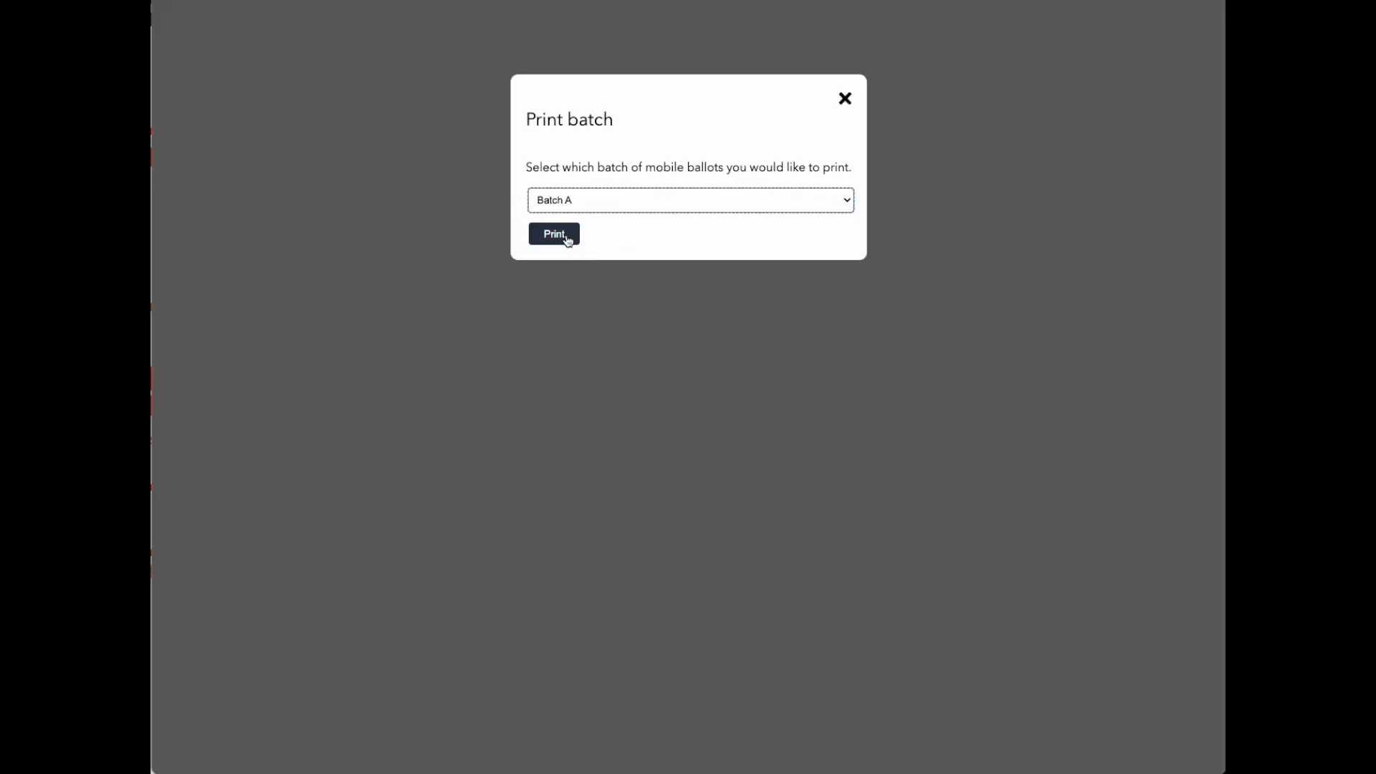
click(564, 235)
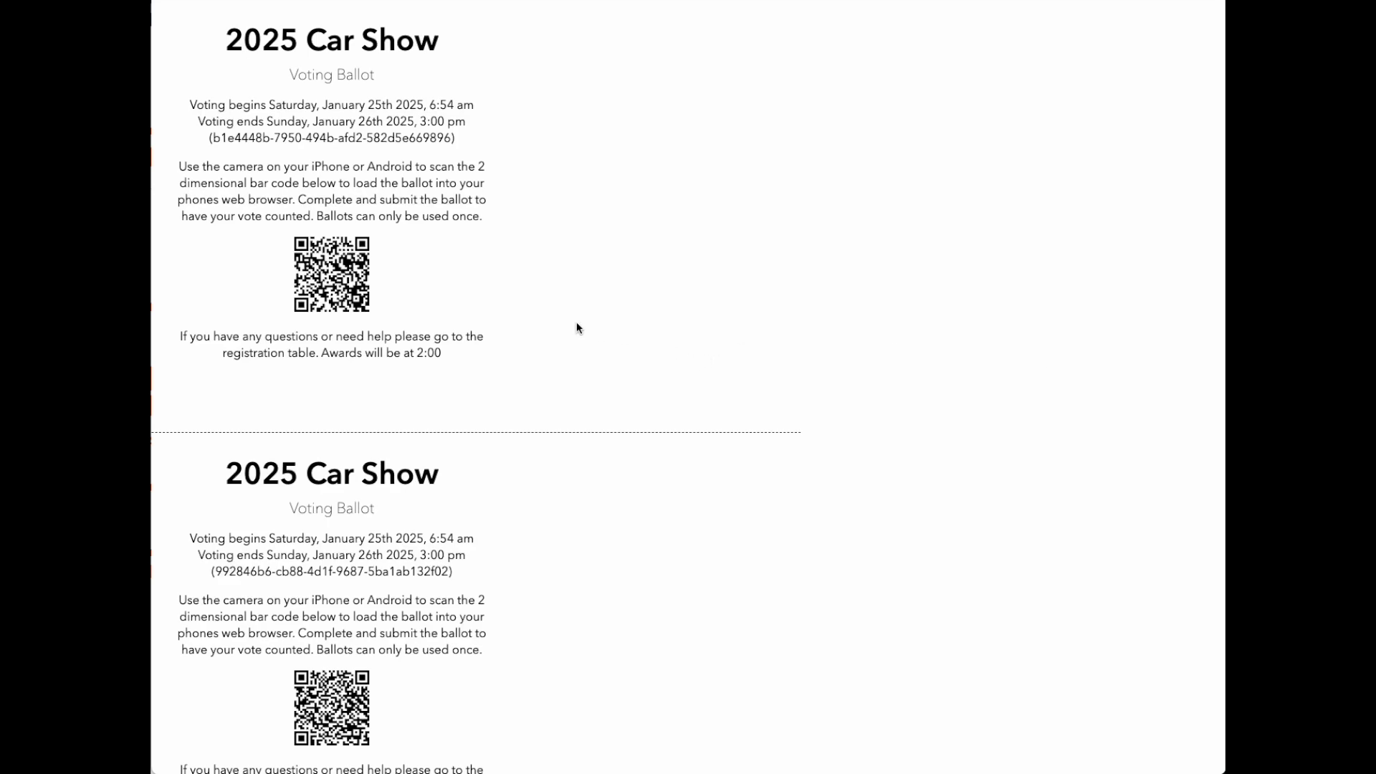
scroll(577, 323, down, 3)
scroll(578, 323, up, 3)
click(488, 1)
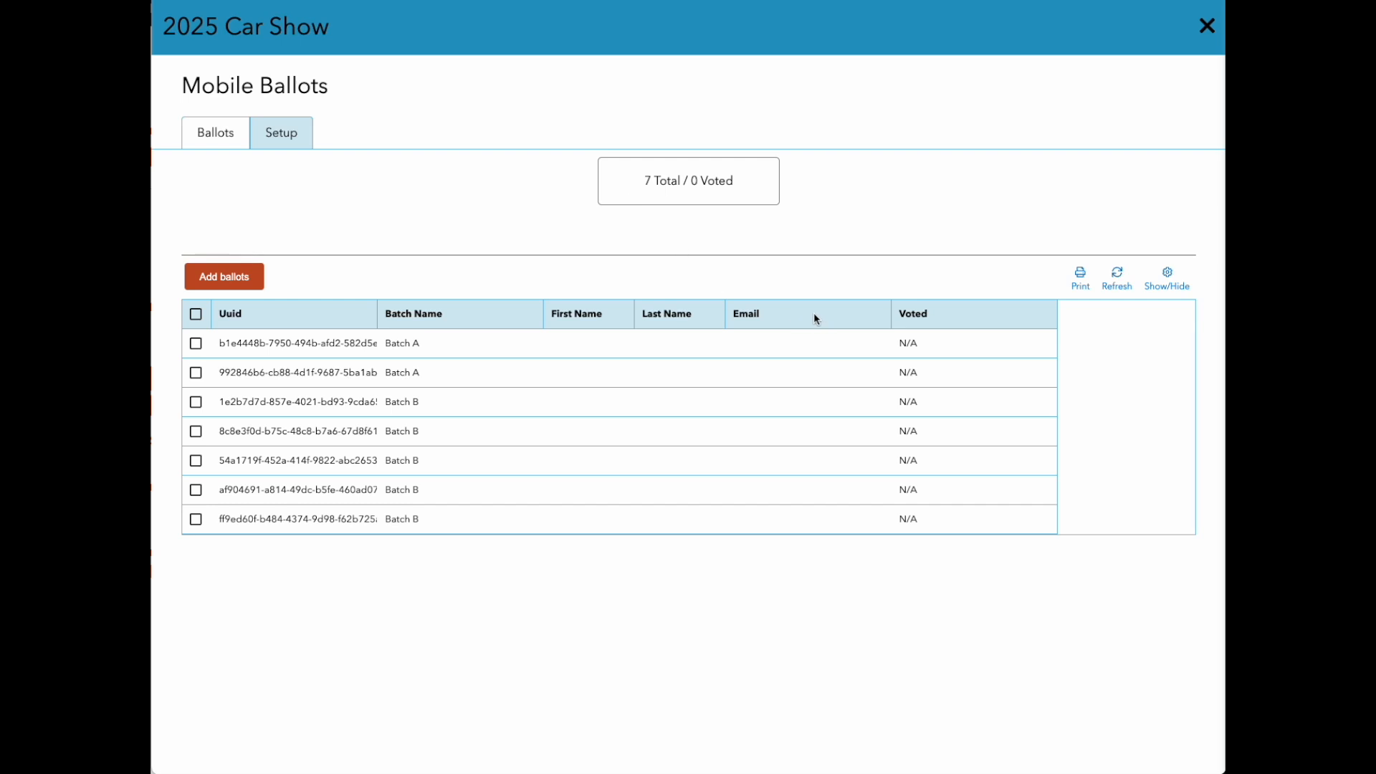
Step: Look over the form for adding mobile ballots, including its ballot count and batch names, and return to the event options without generating any
click(230, 280)
click(573, 273)
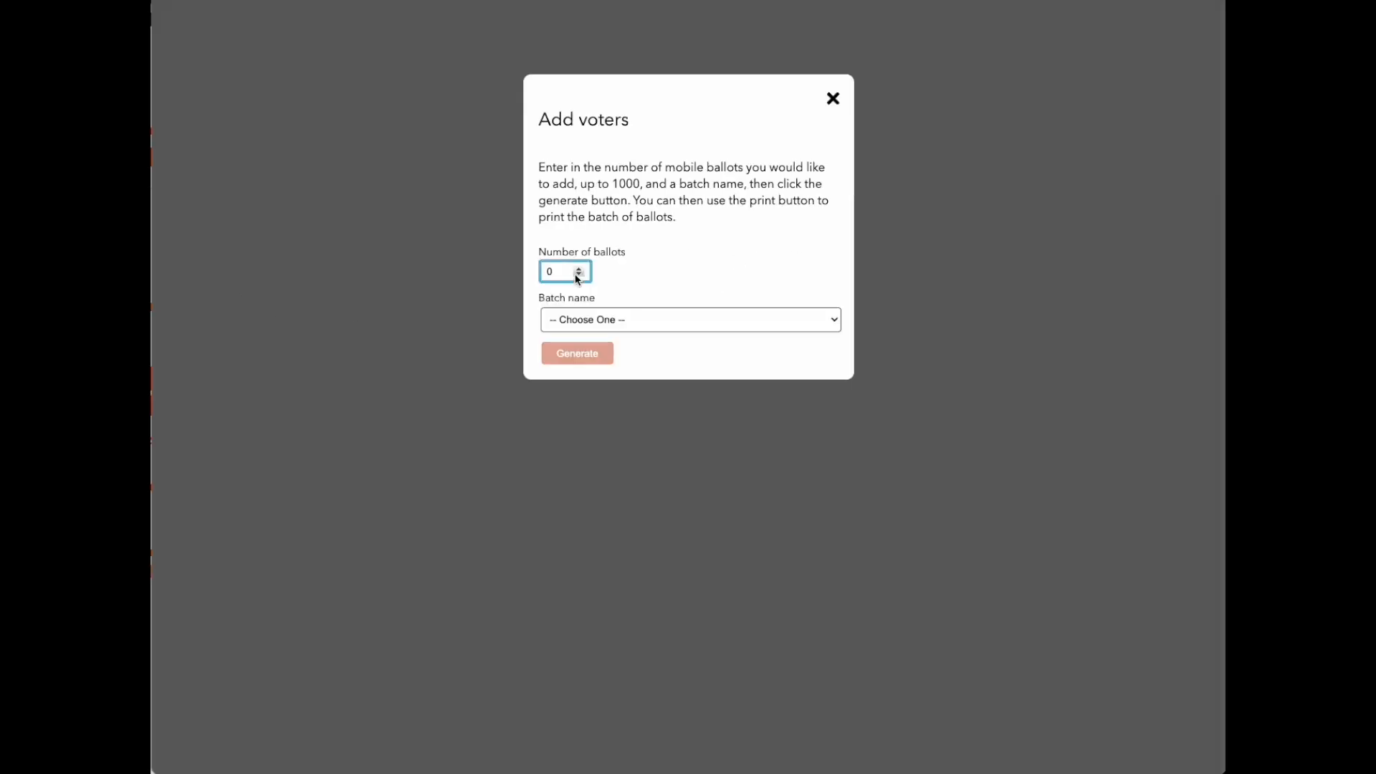
click(590, 319)
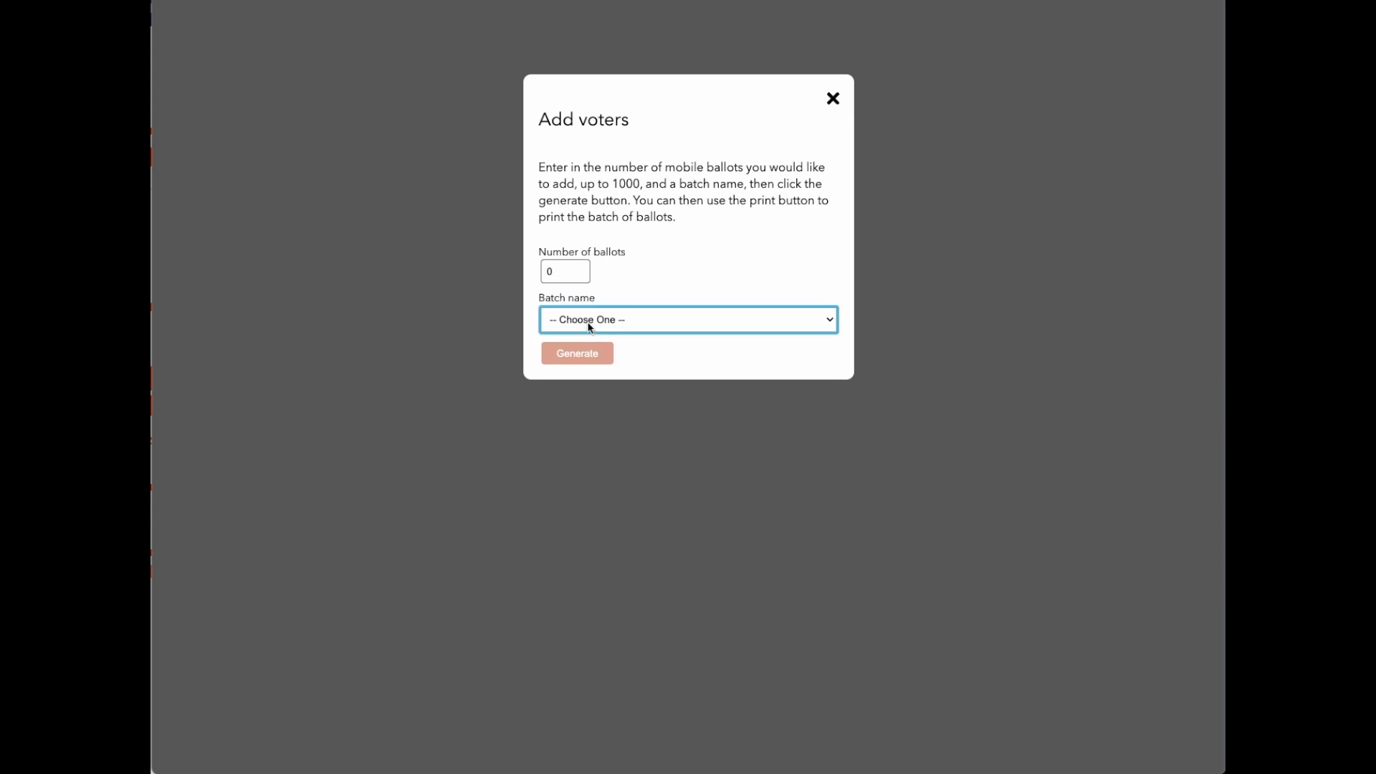
click(600, 327)
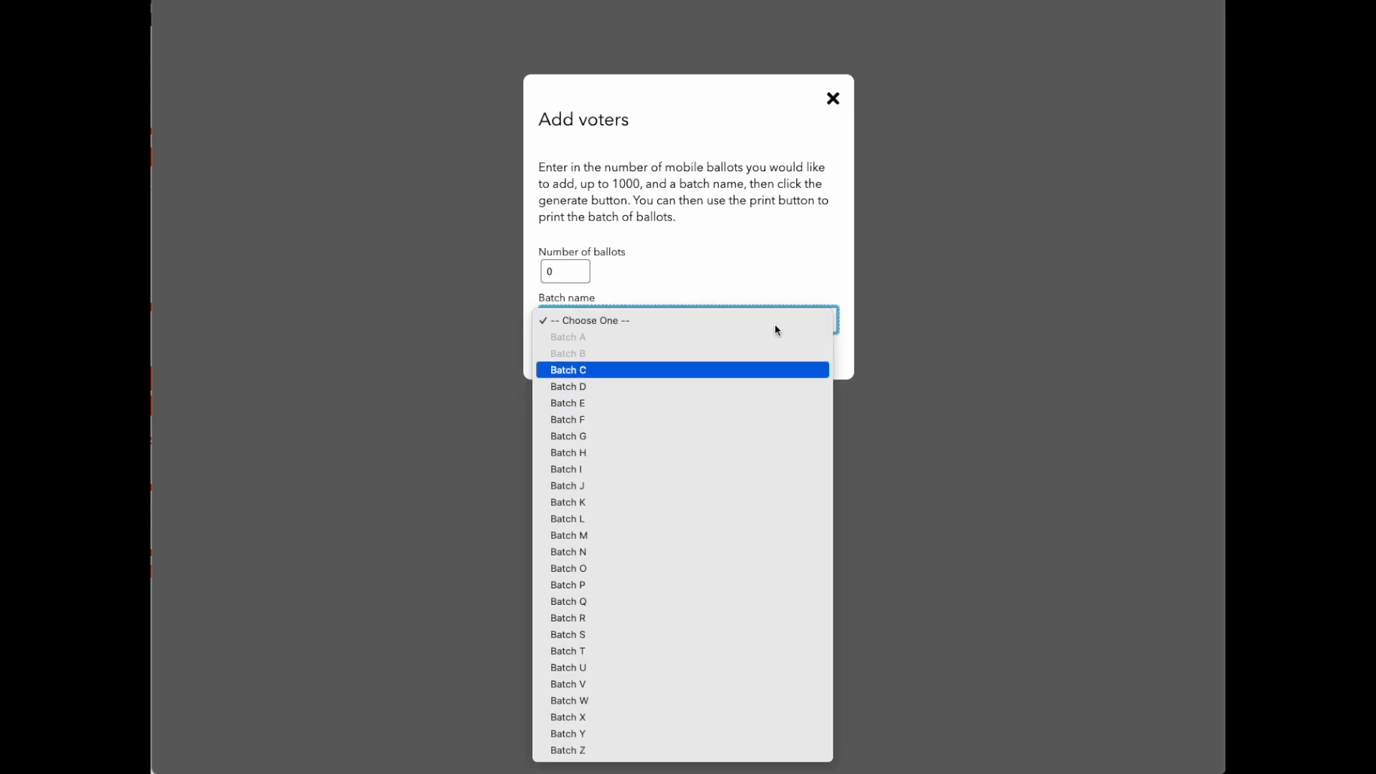
click(836, 101)
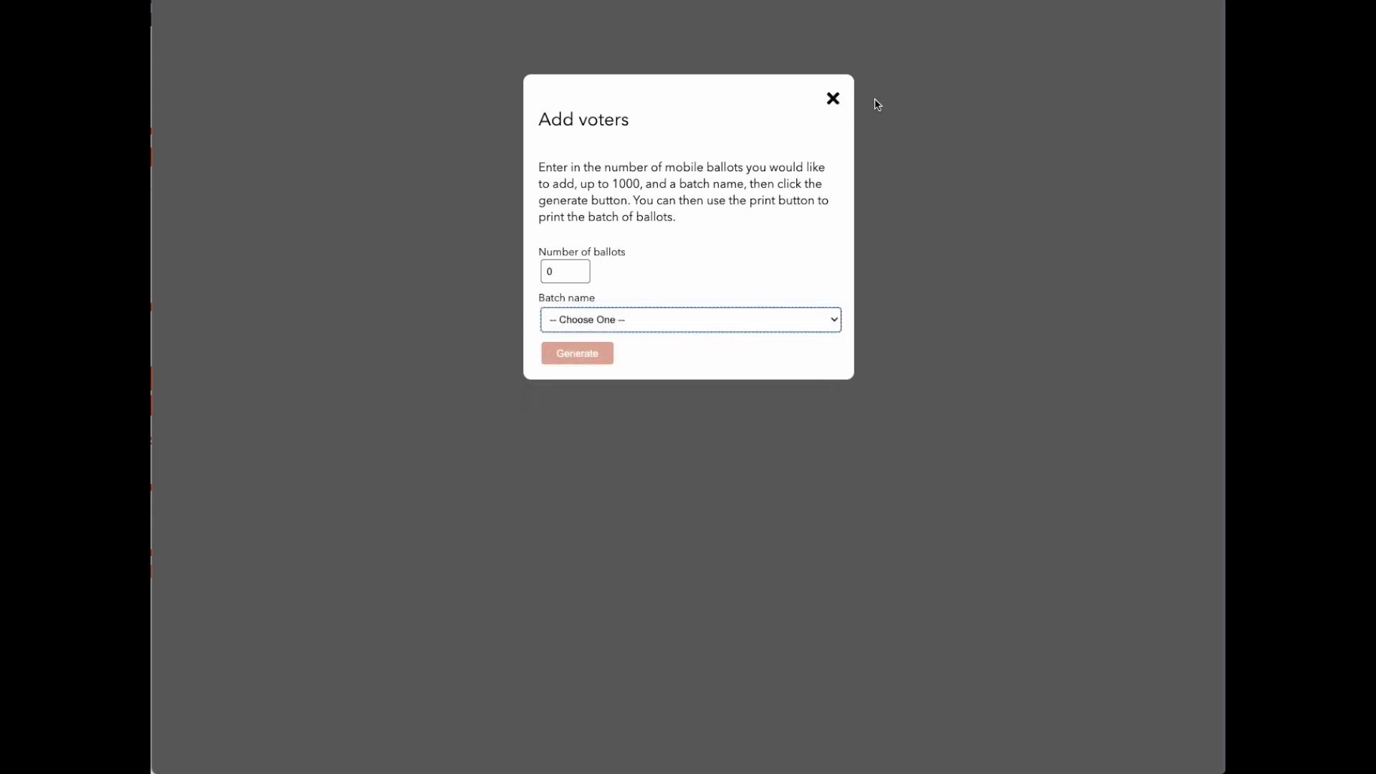
click(833, 100)
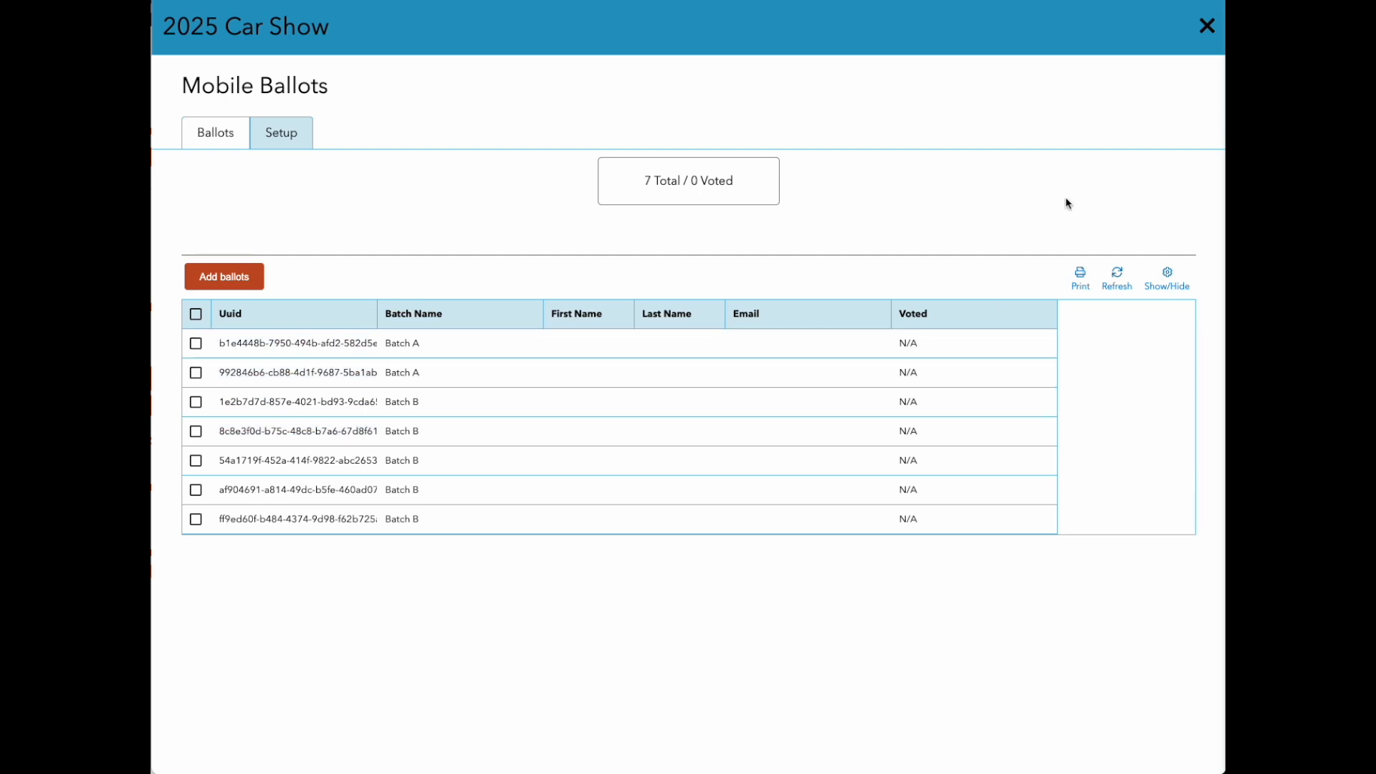
click(1207, 27)
Step: Review the worker schedules, covering the Spectator Parking shifts and the list of workers, and return to the event options
click(1004, 280)
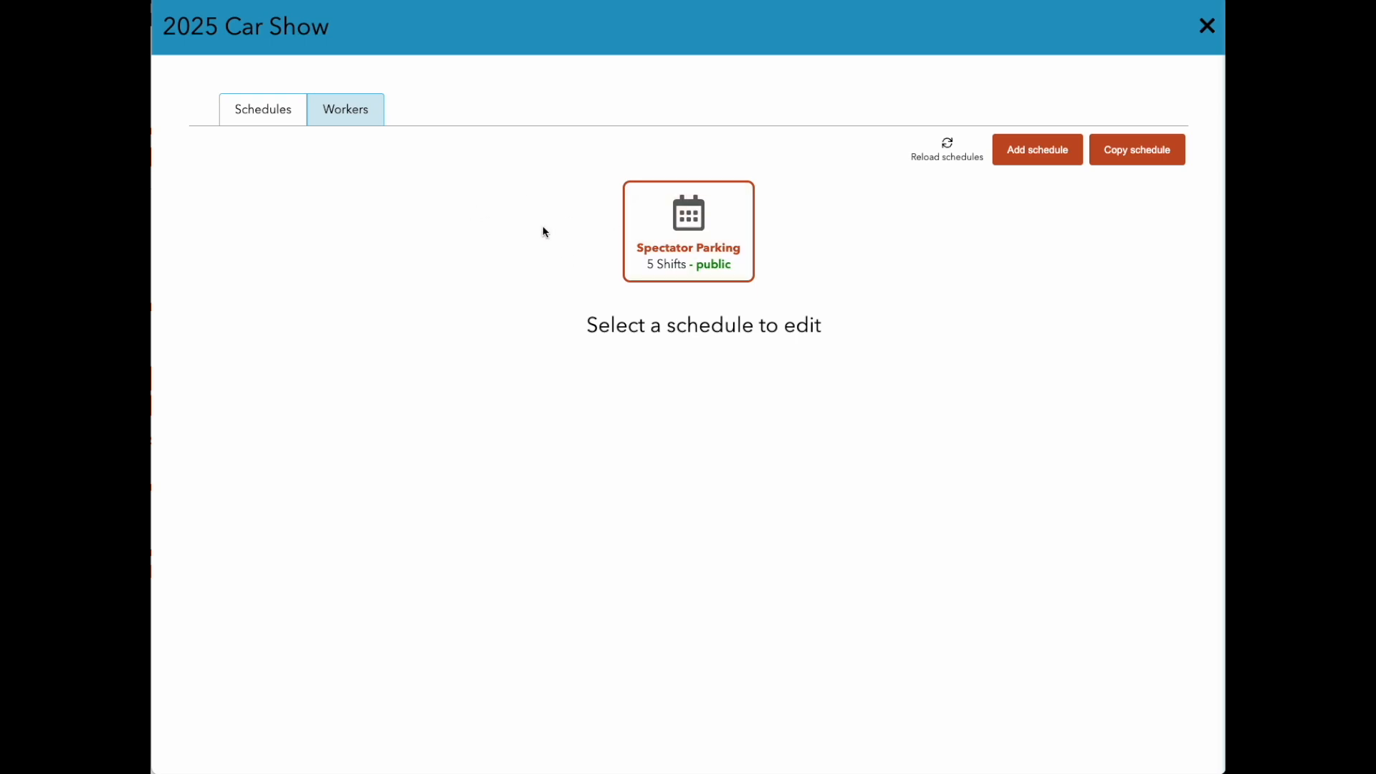
click(695, 228)
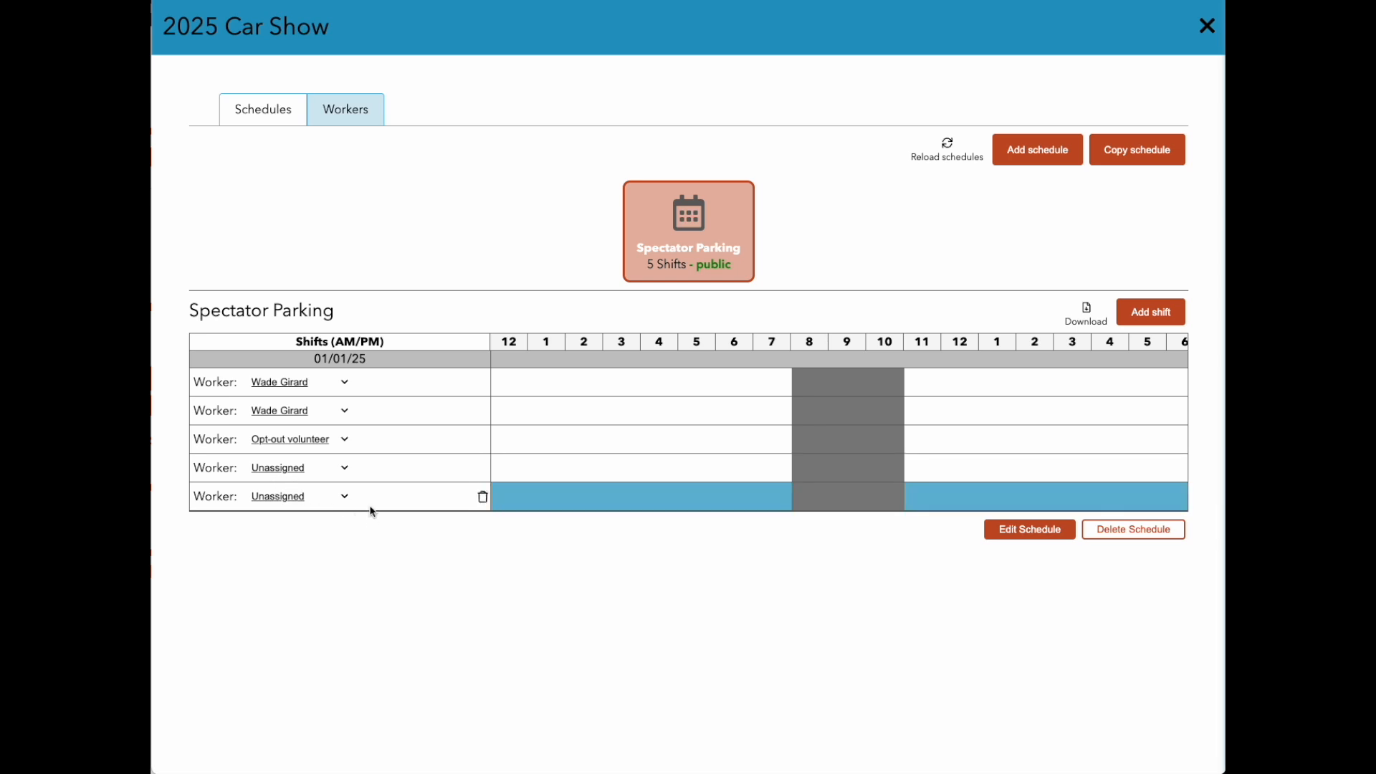
scroll(374, 510, right, 1)
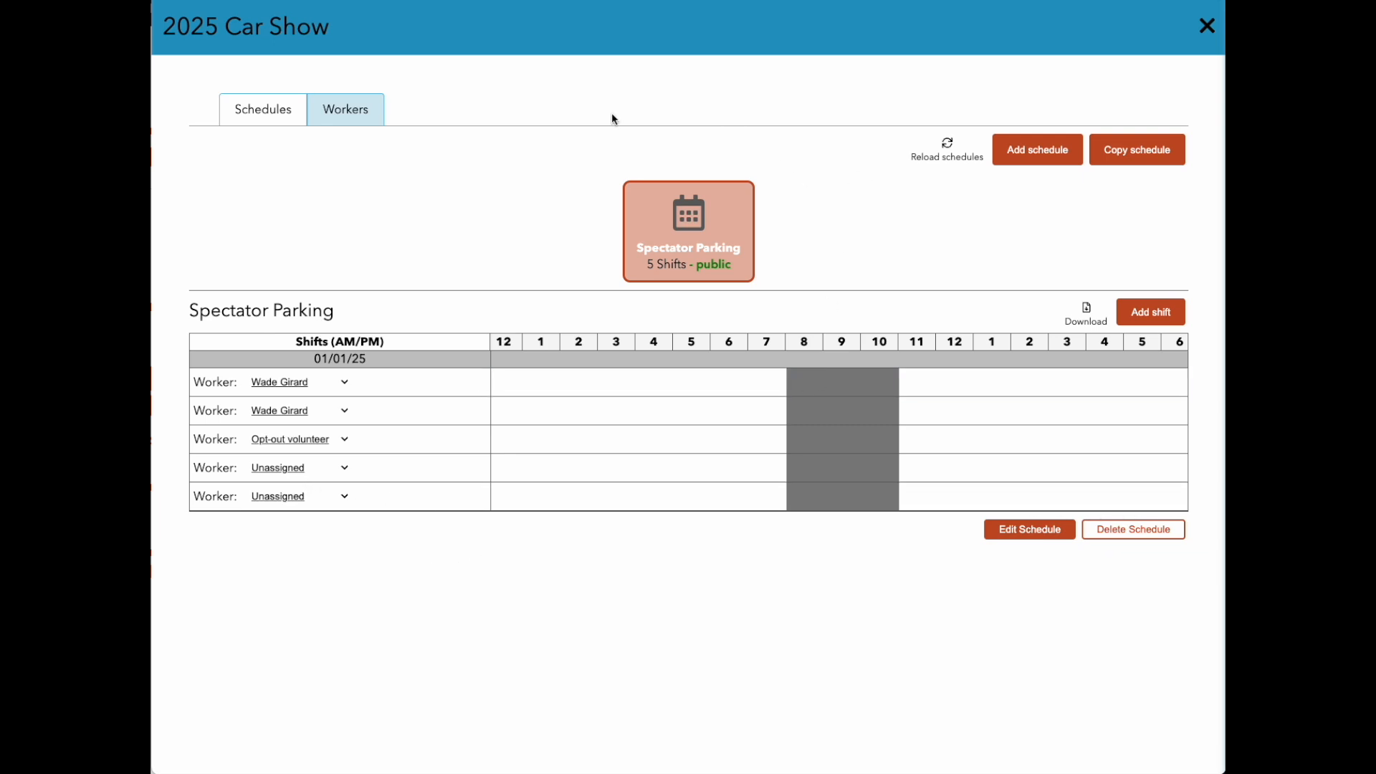
click(352, 113)
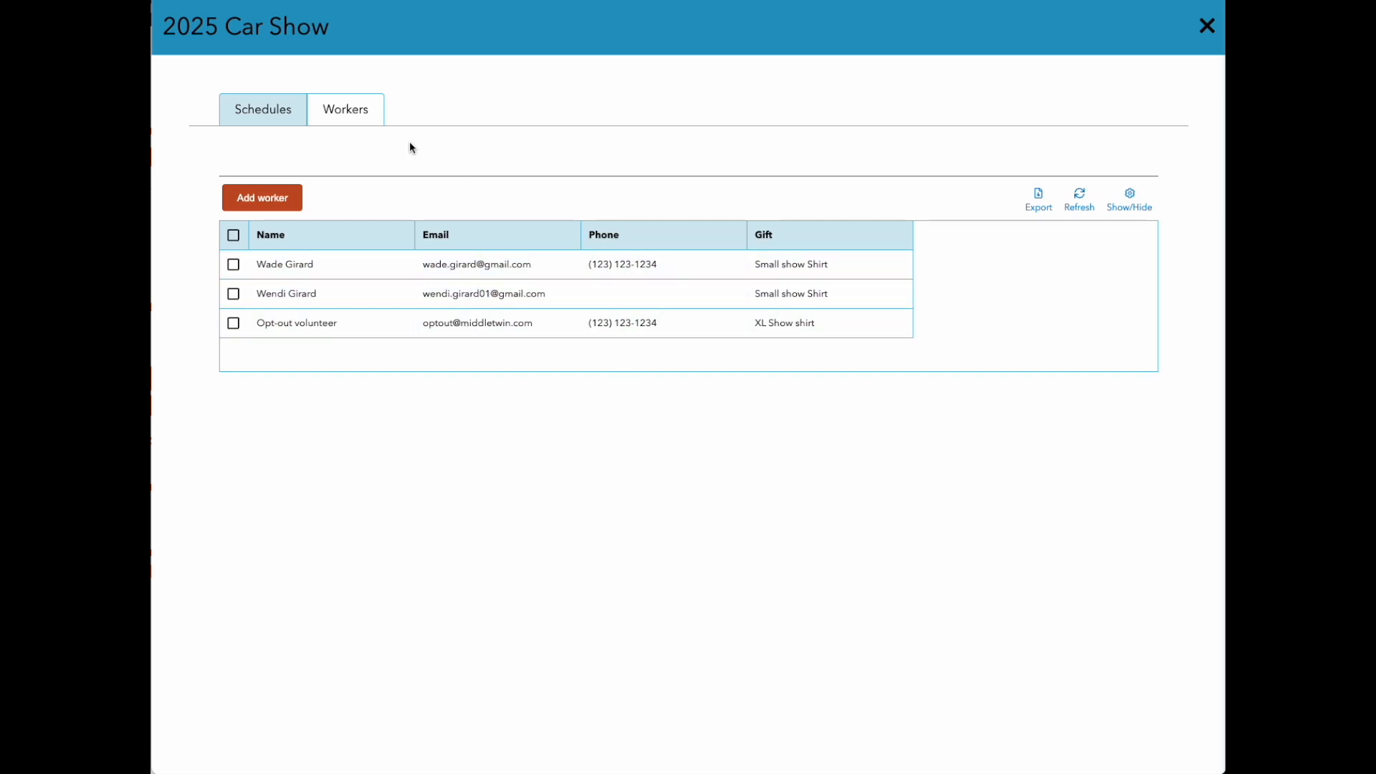
click(1207, 26)
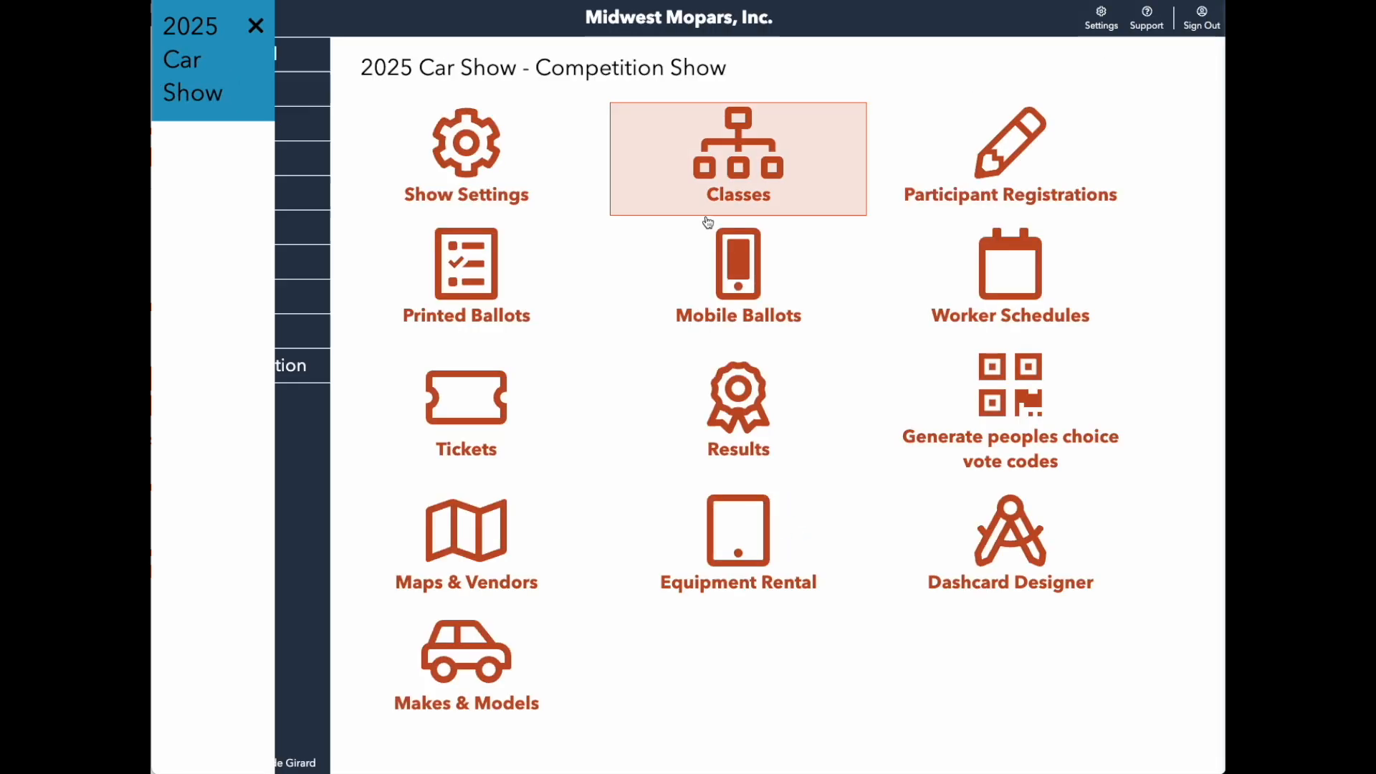
Step: Review the Shirt ticket type's info, sale dates, purchase limits, price, confirmation email template and availability choices
click(482, 412)
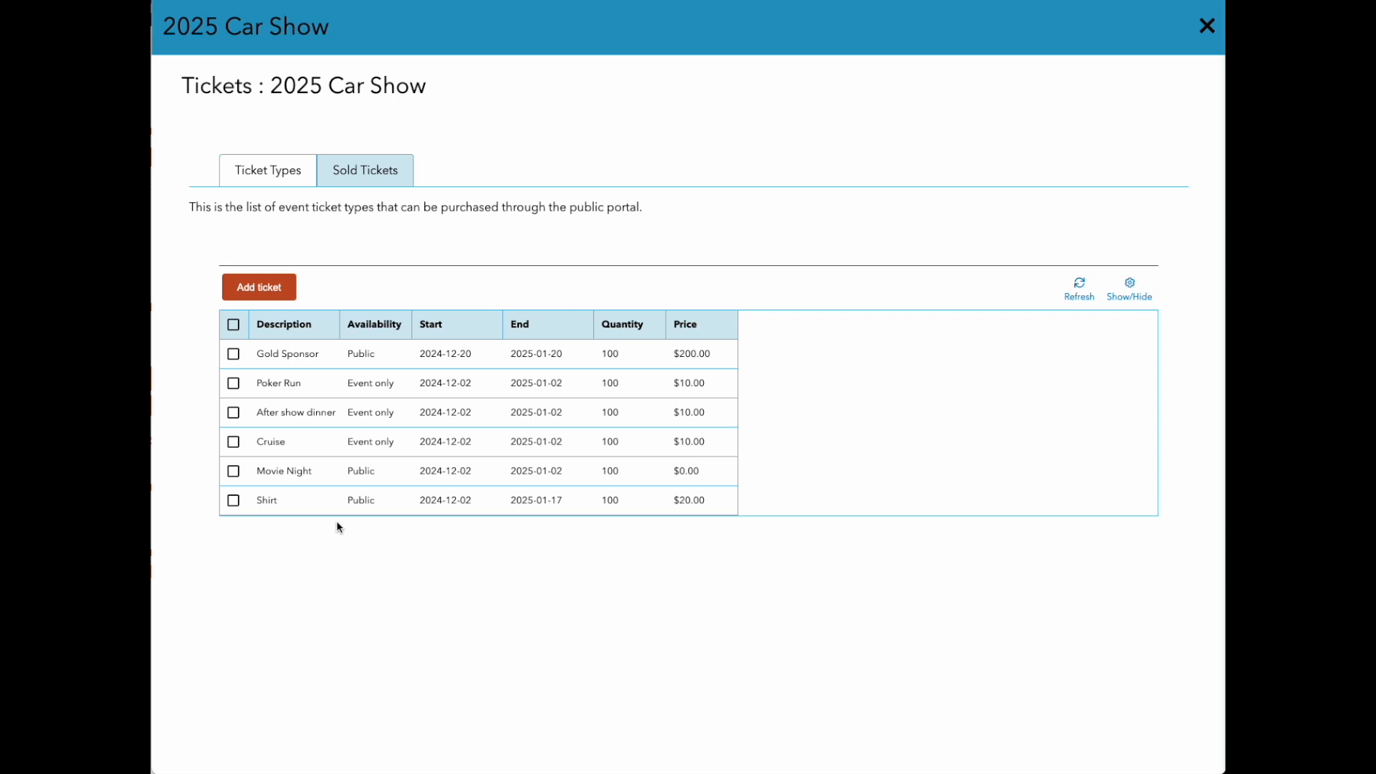
click(301, 507)
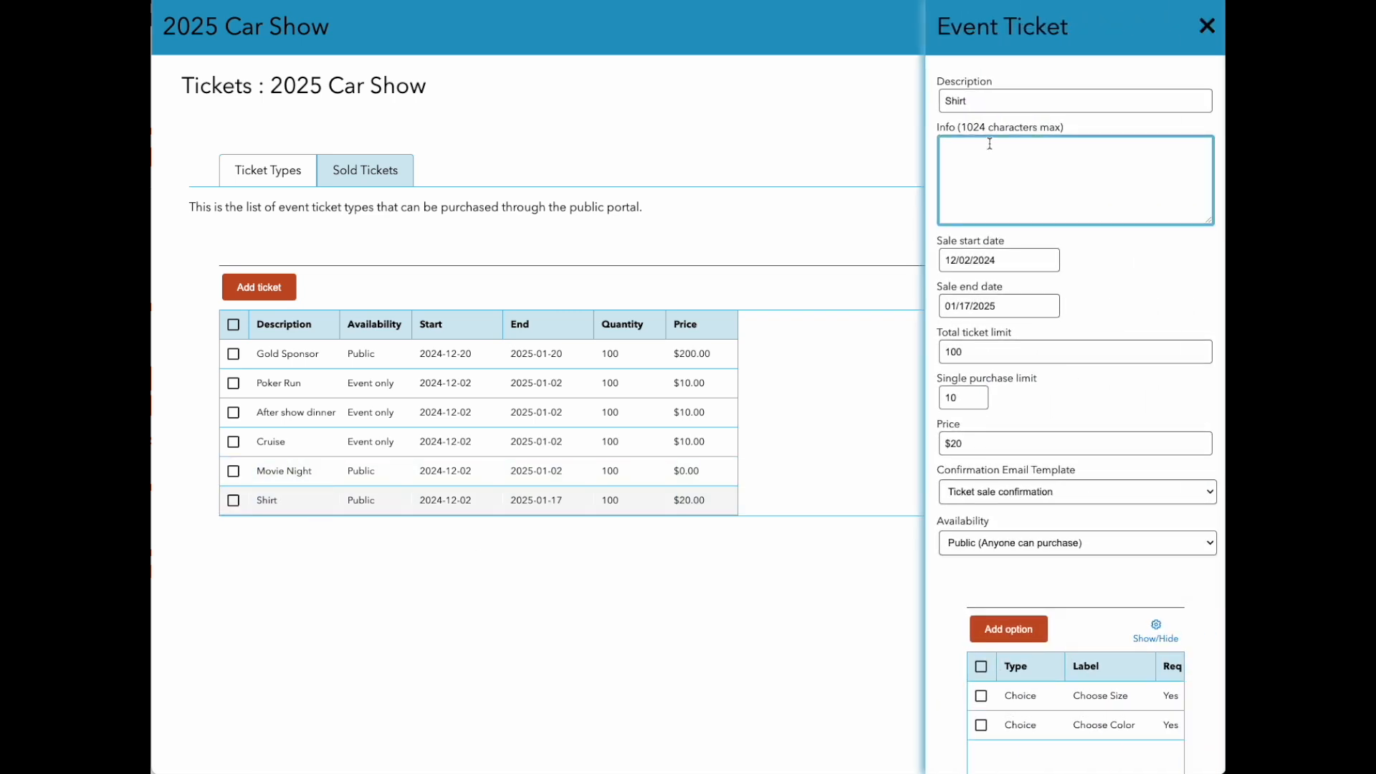
click(966, 152)
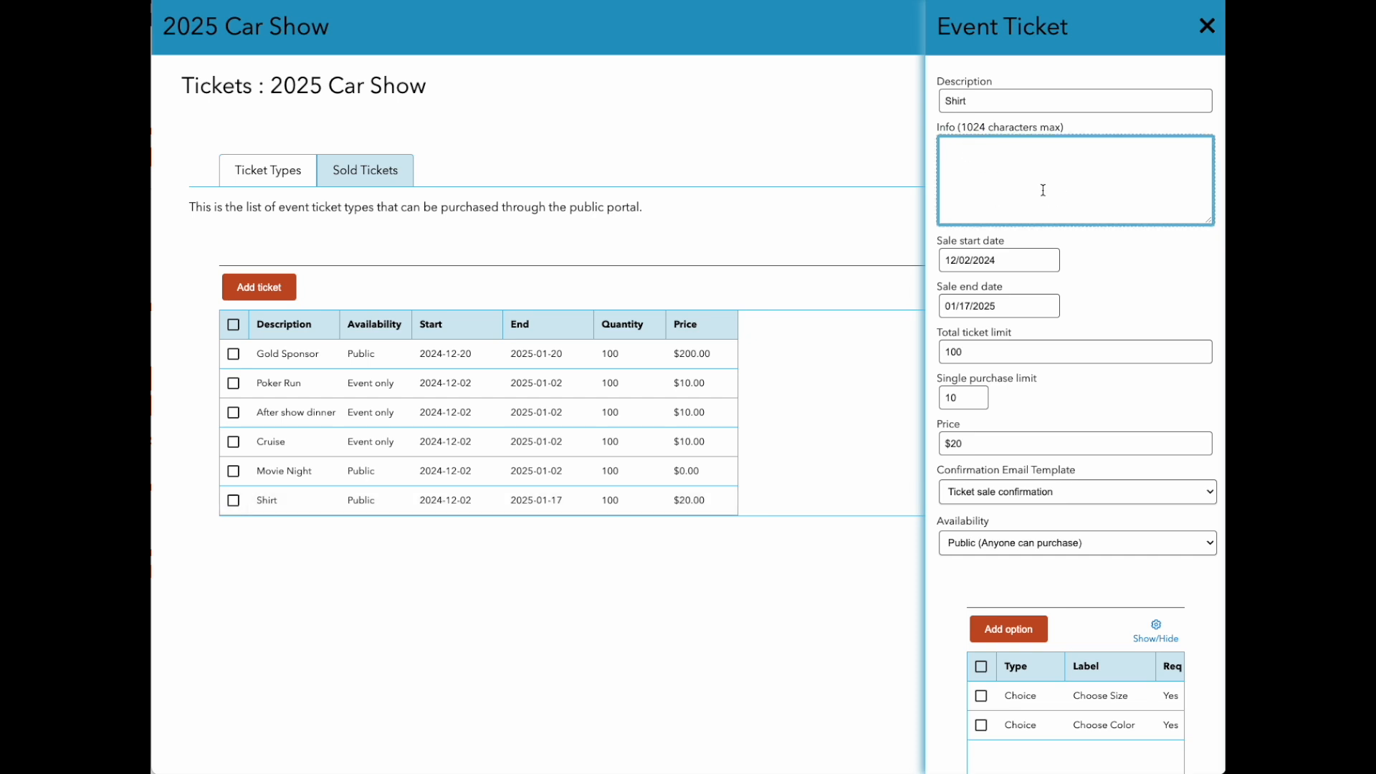
click(988, 252)
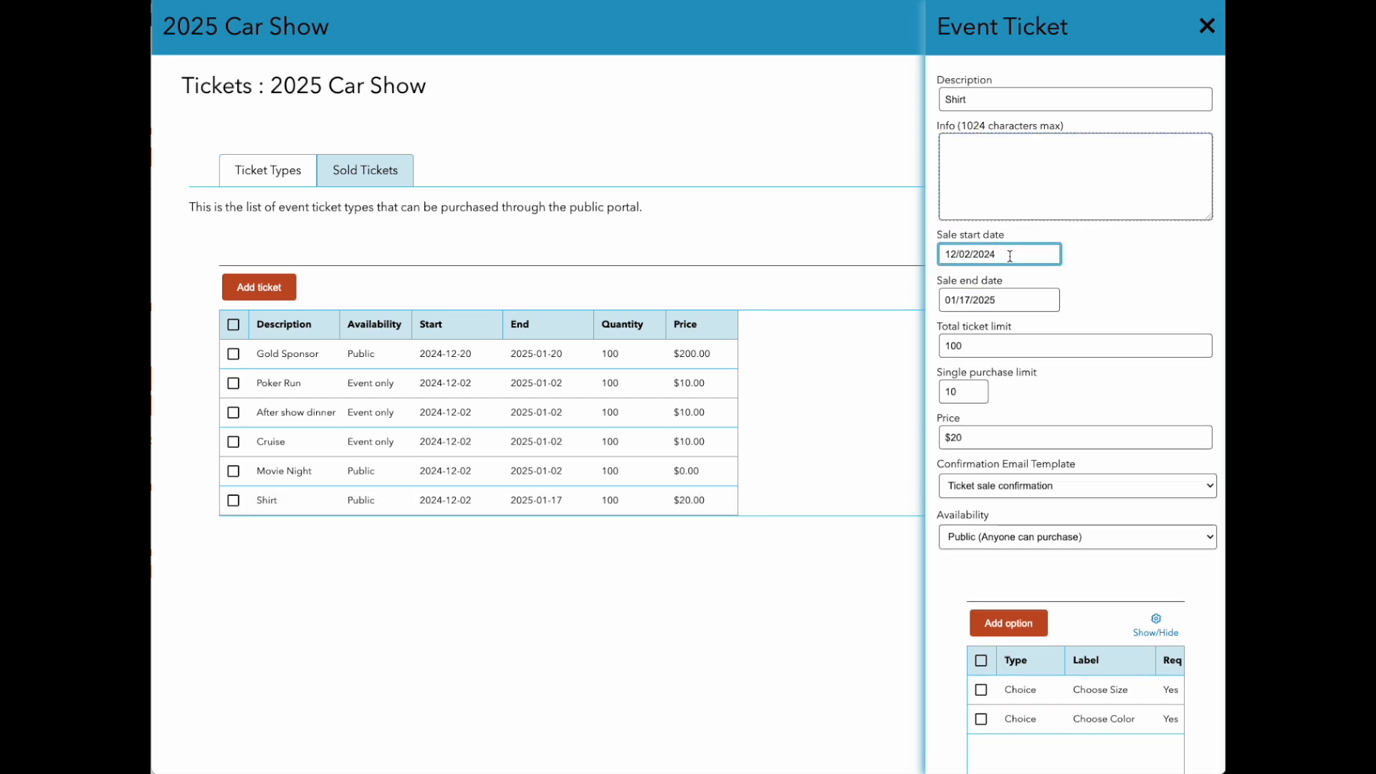
click(1021, 304)
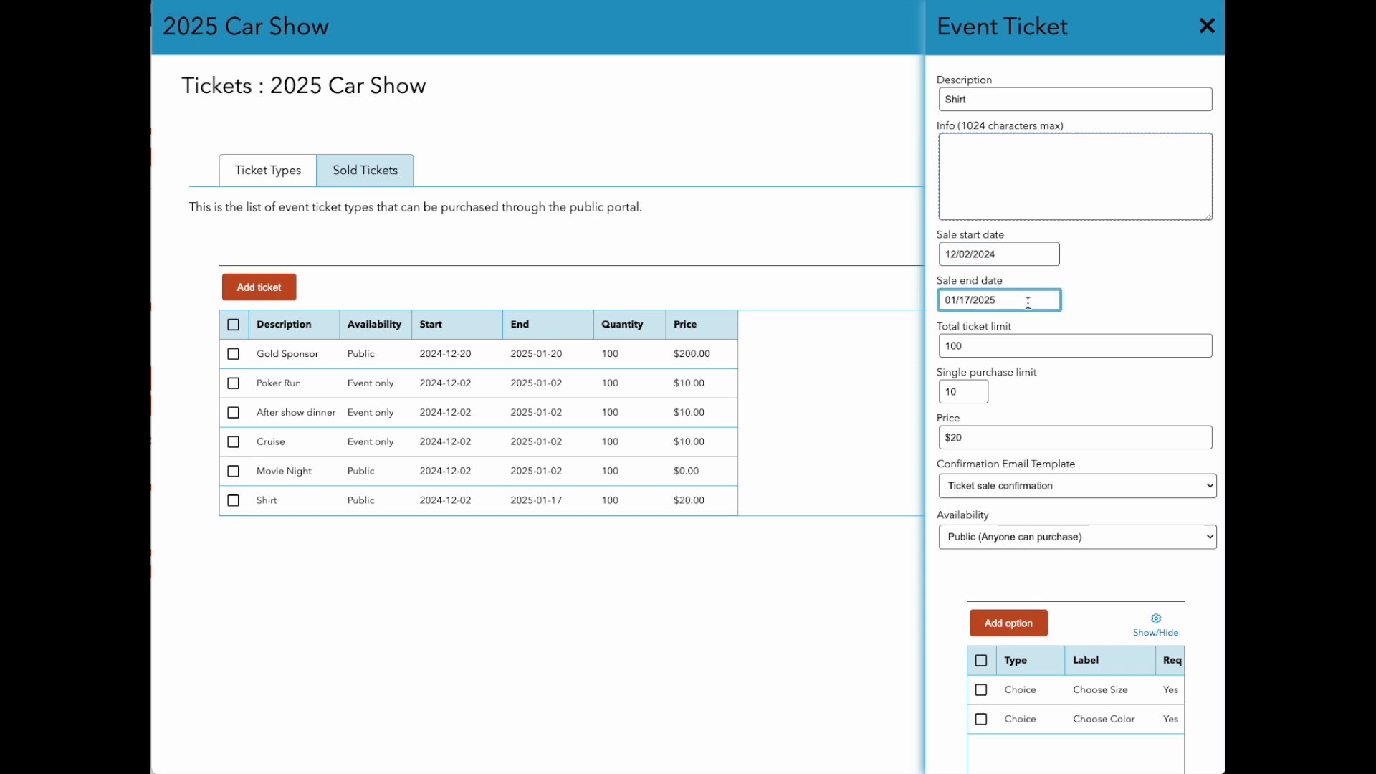
scroll(1089, 320, down, 1)
click(997, 268)
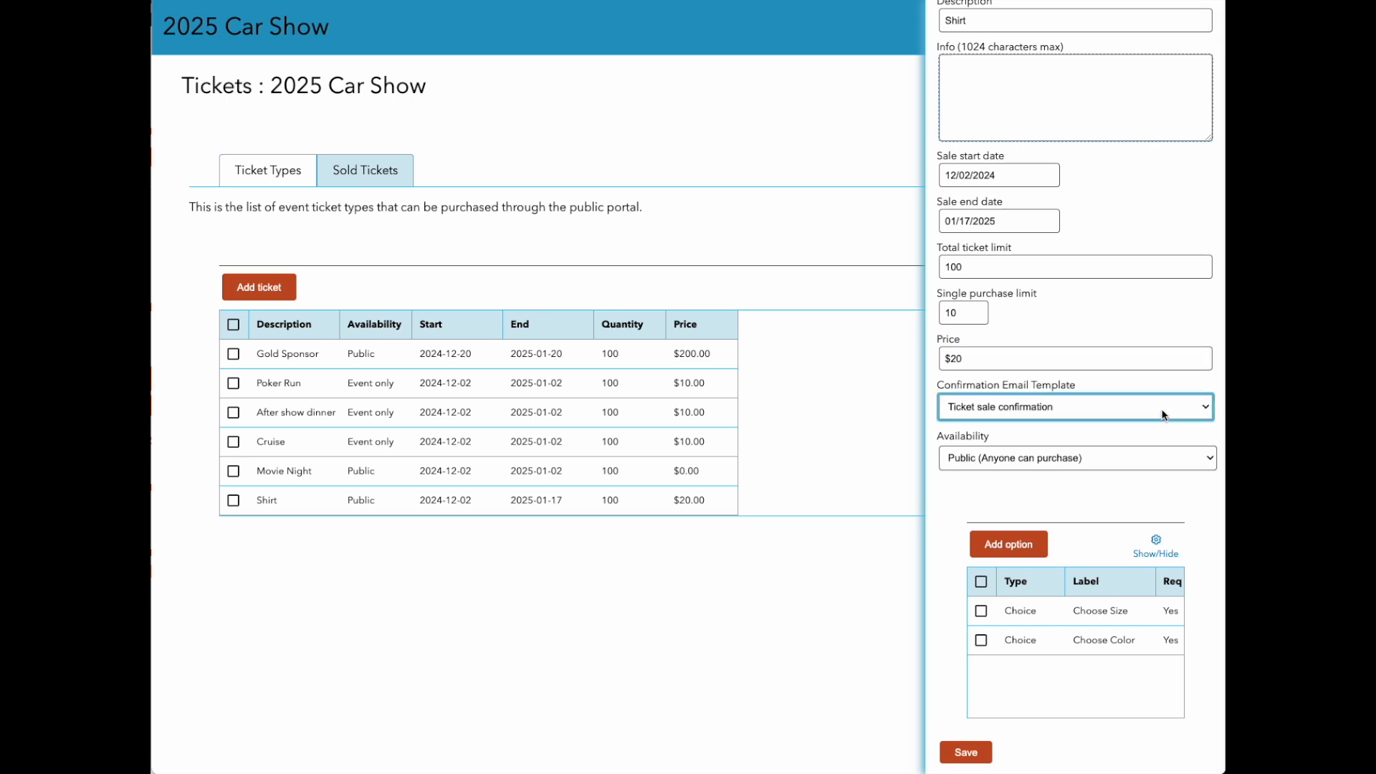
click(1151, 459)
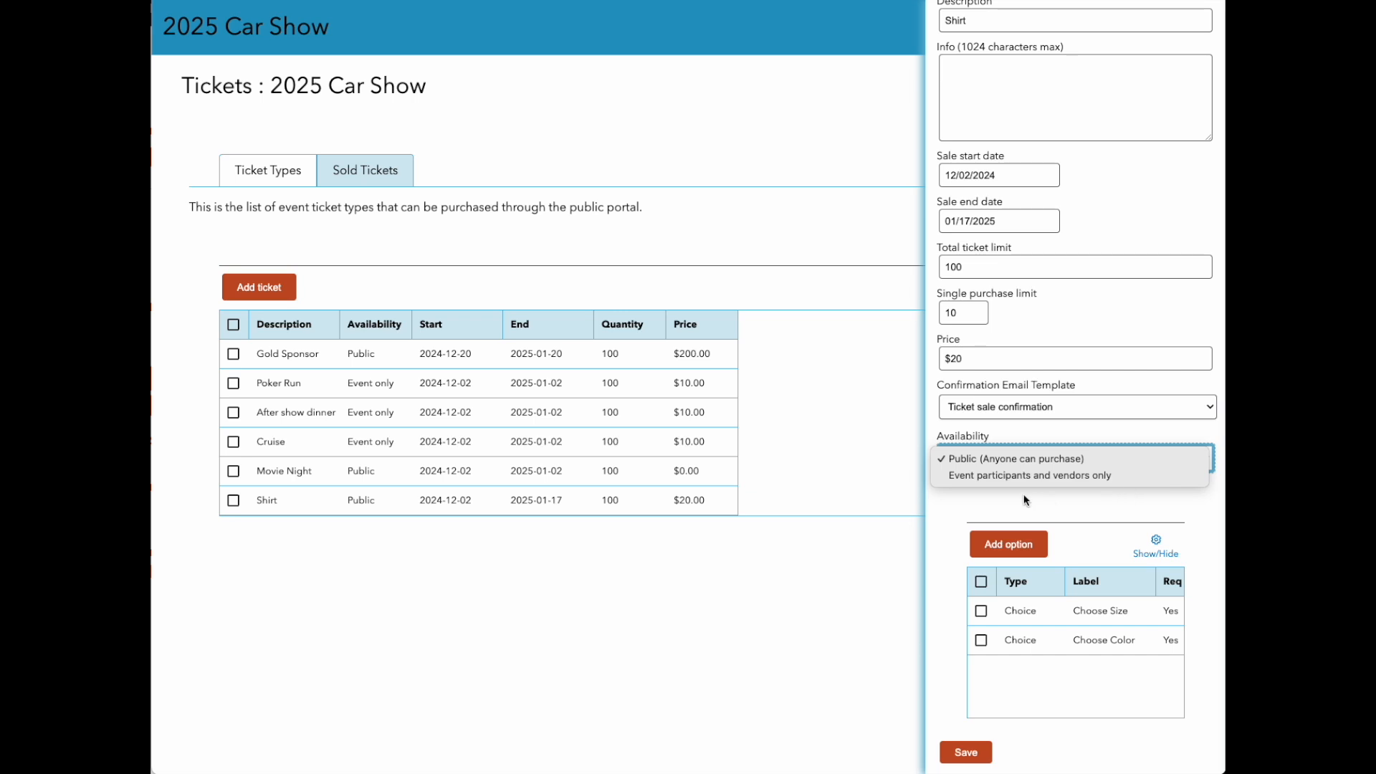
click(1147, 500)
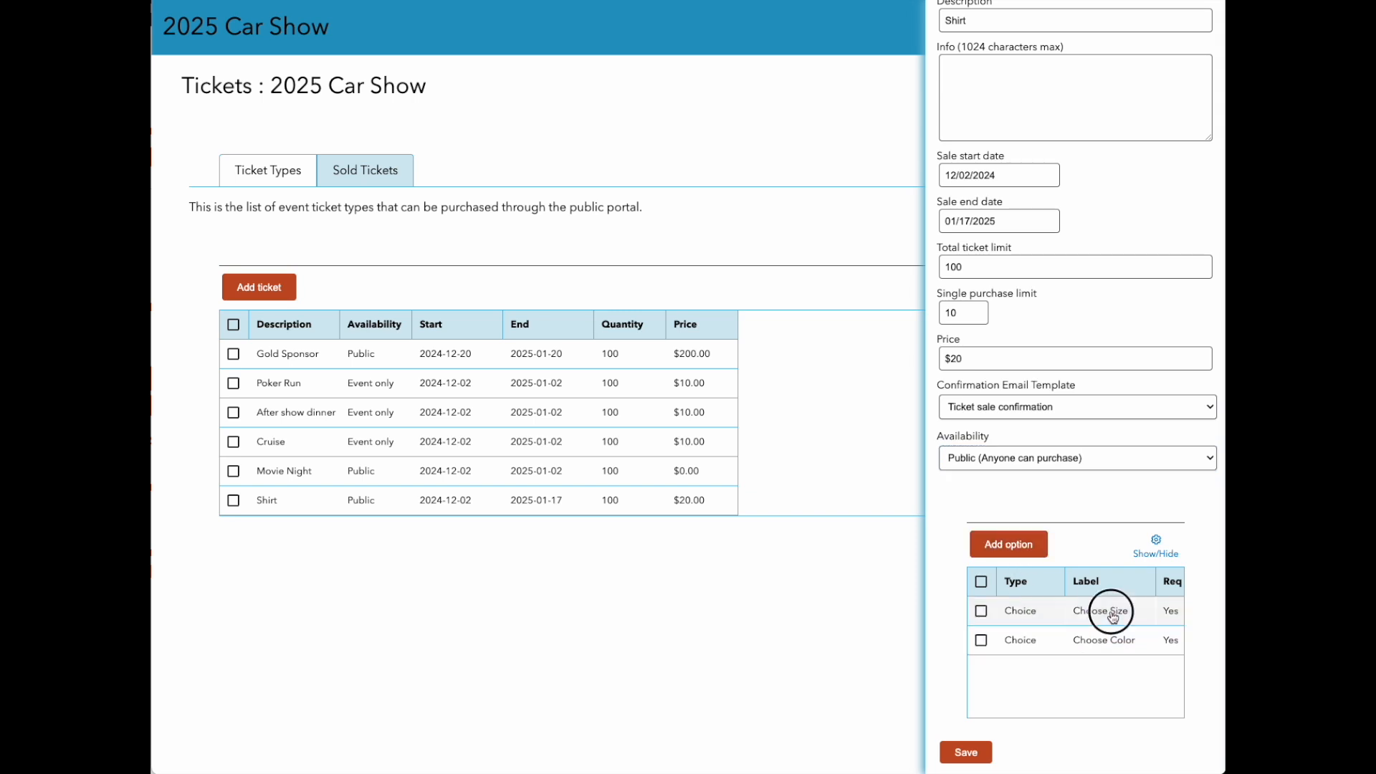
Step: Inspect the Shirt ticket's Choose Size and Choose Color options, and close the ticket without saving
click(1112, 611)
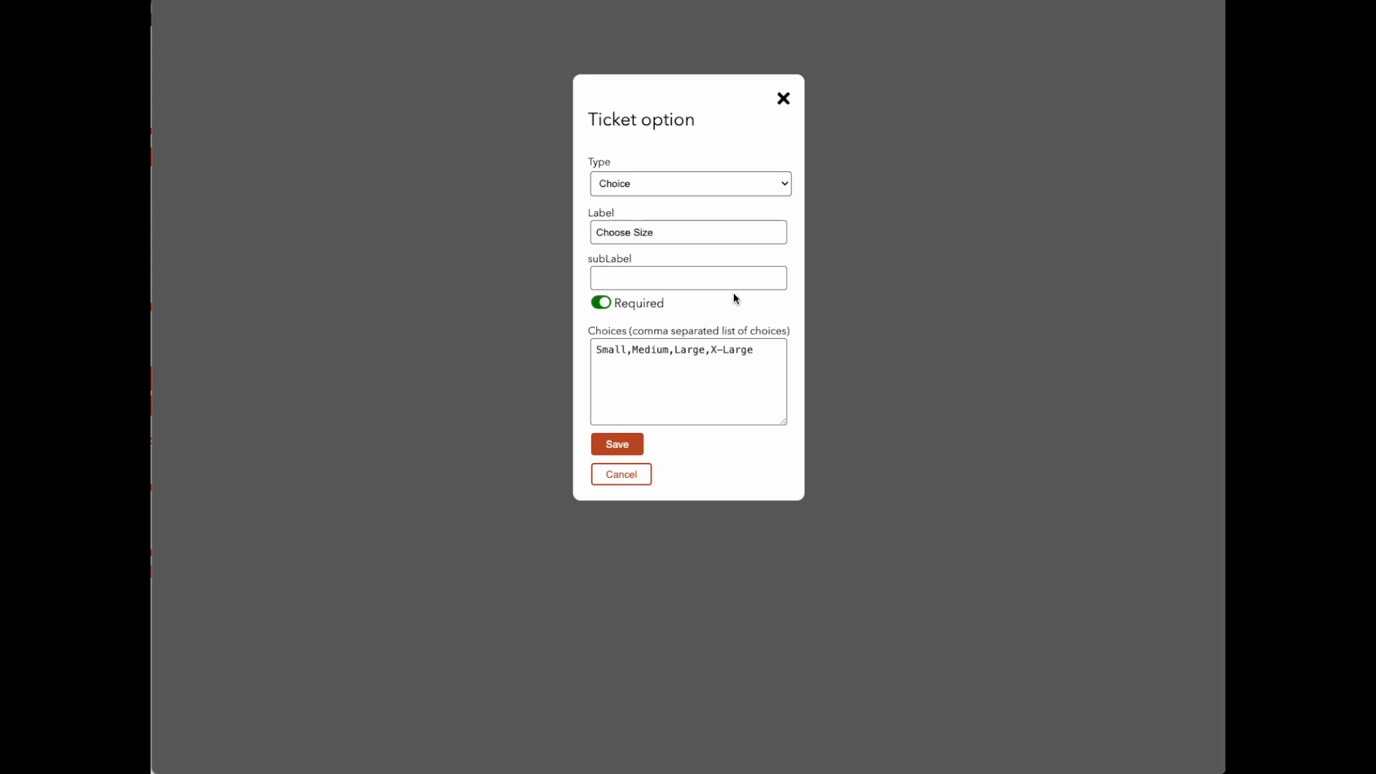
click(787, 102)
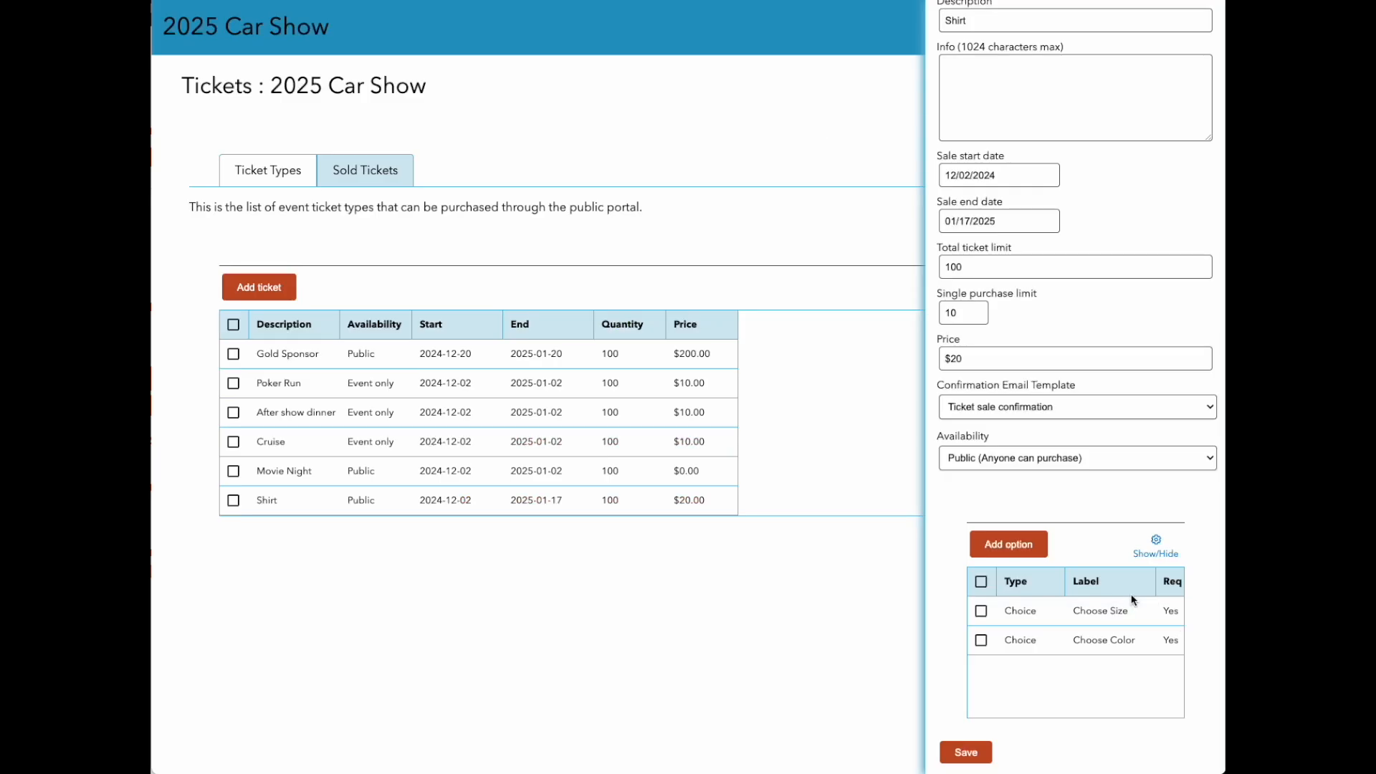
click(1116, 643)
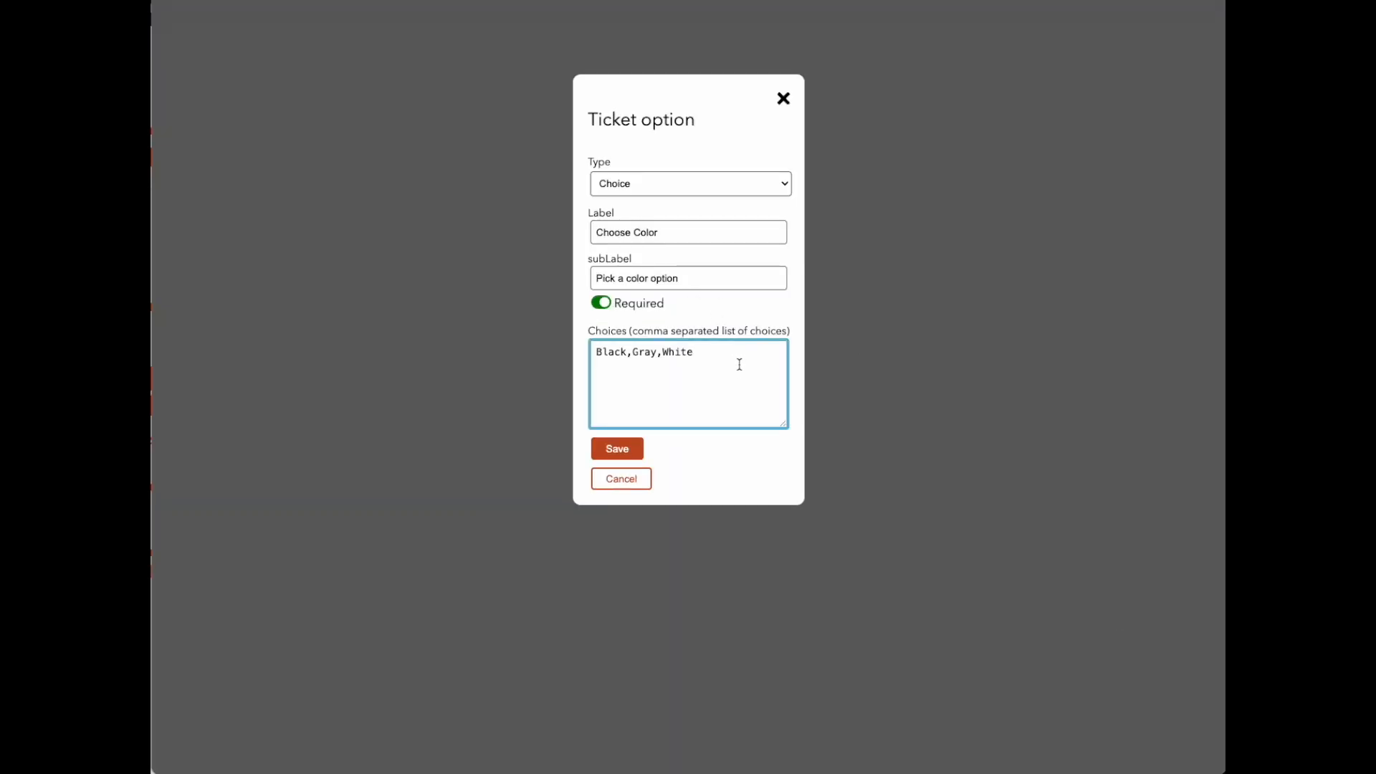
click(783, 99)
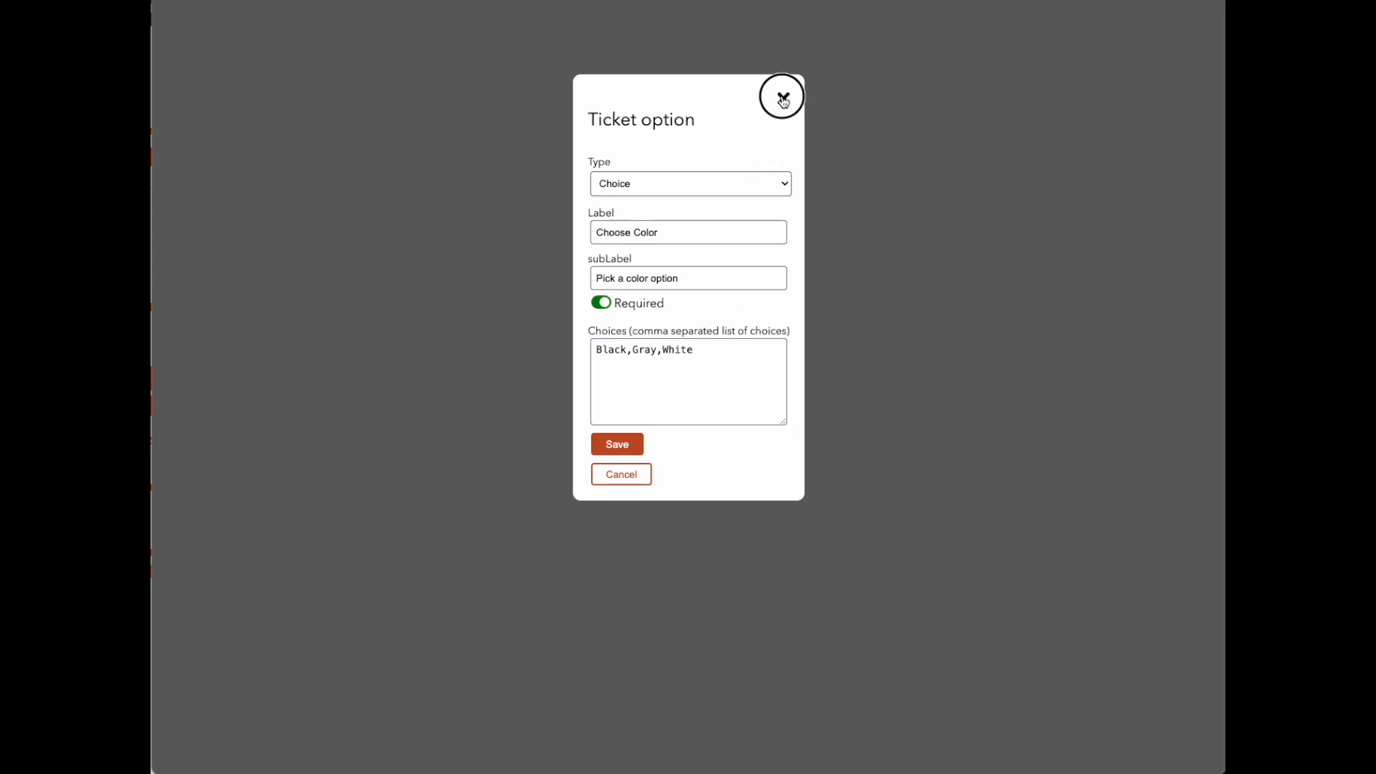
click(1127, 267)
scroll(1147, 179, up, 2)
click(1205, 26)
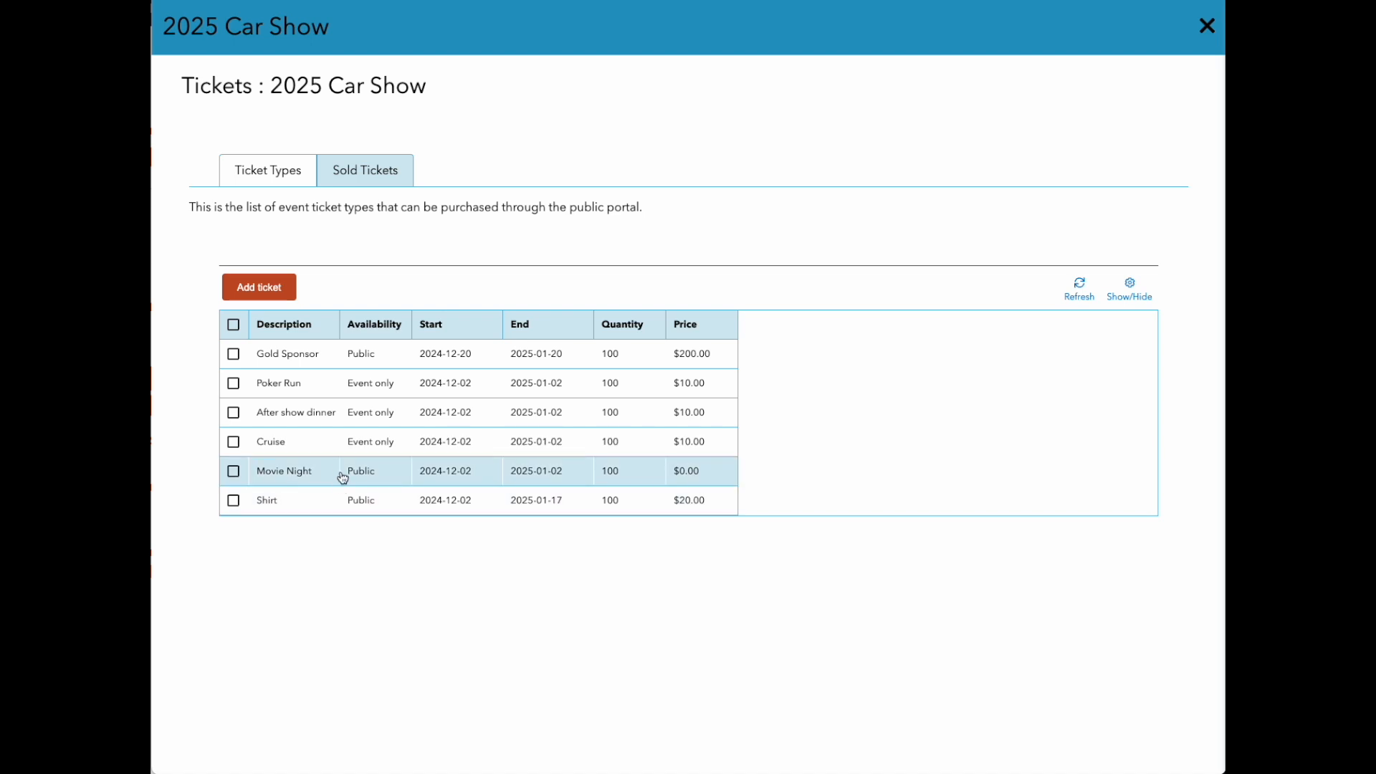
Step: Review the After show dinner ticket and its Guest Name text option, and close both without changes
click(326, 419)
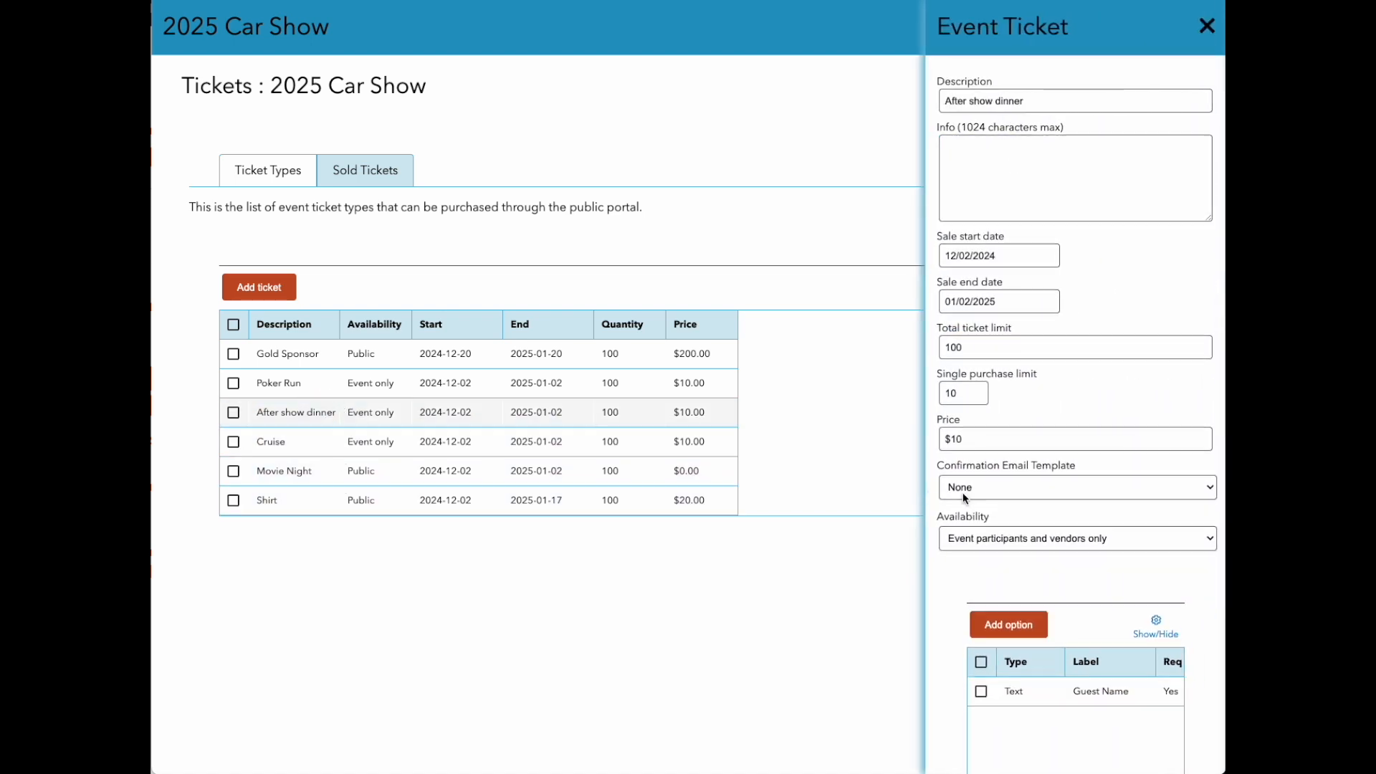
click(1096, 692)
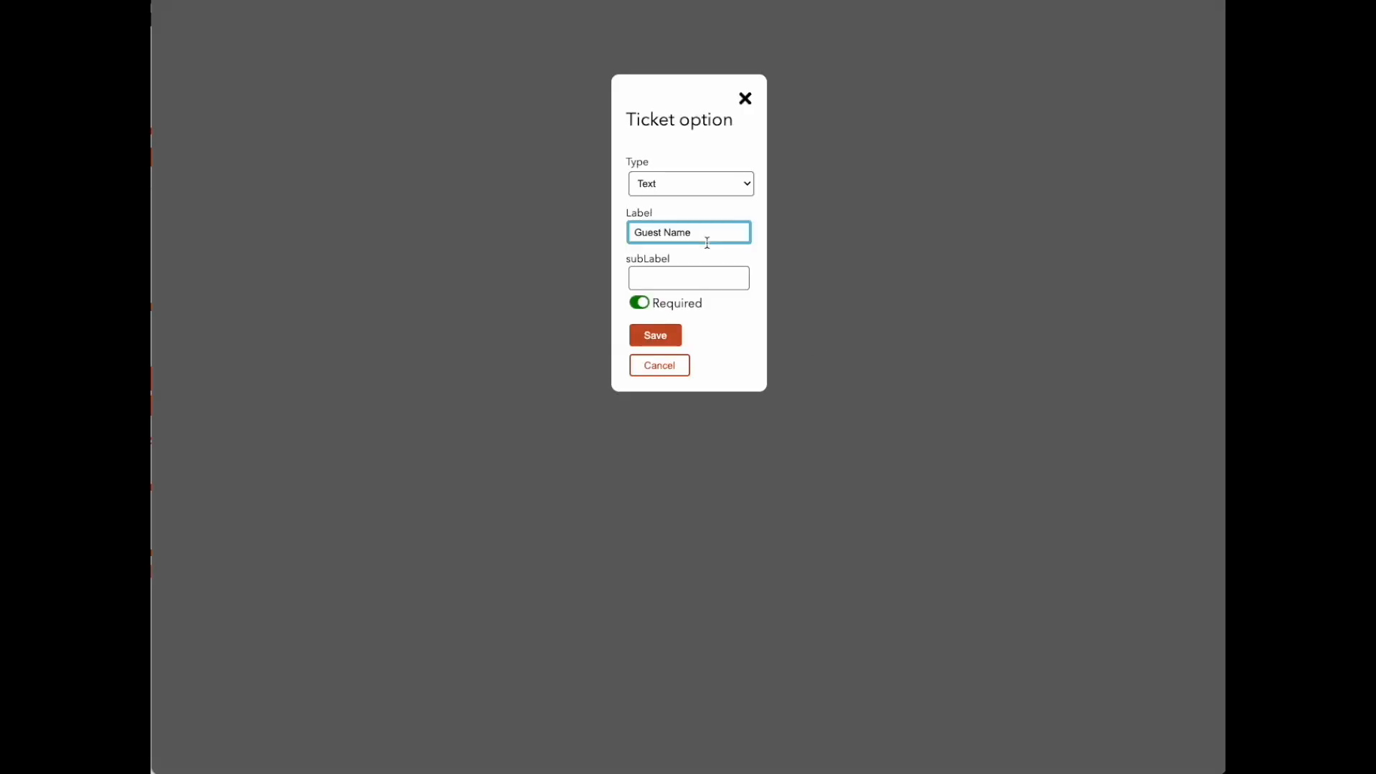
click(664, 279)
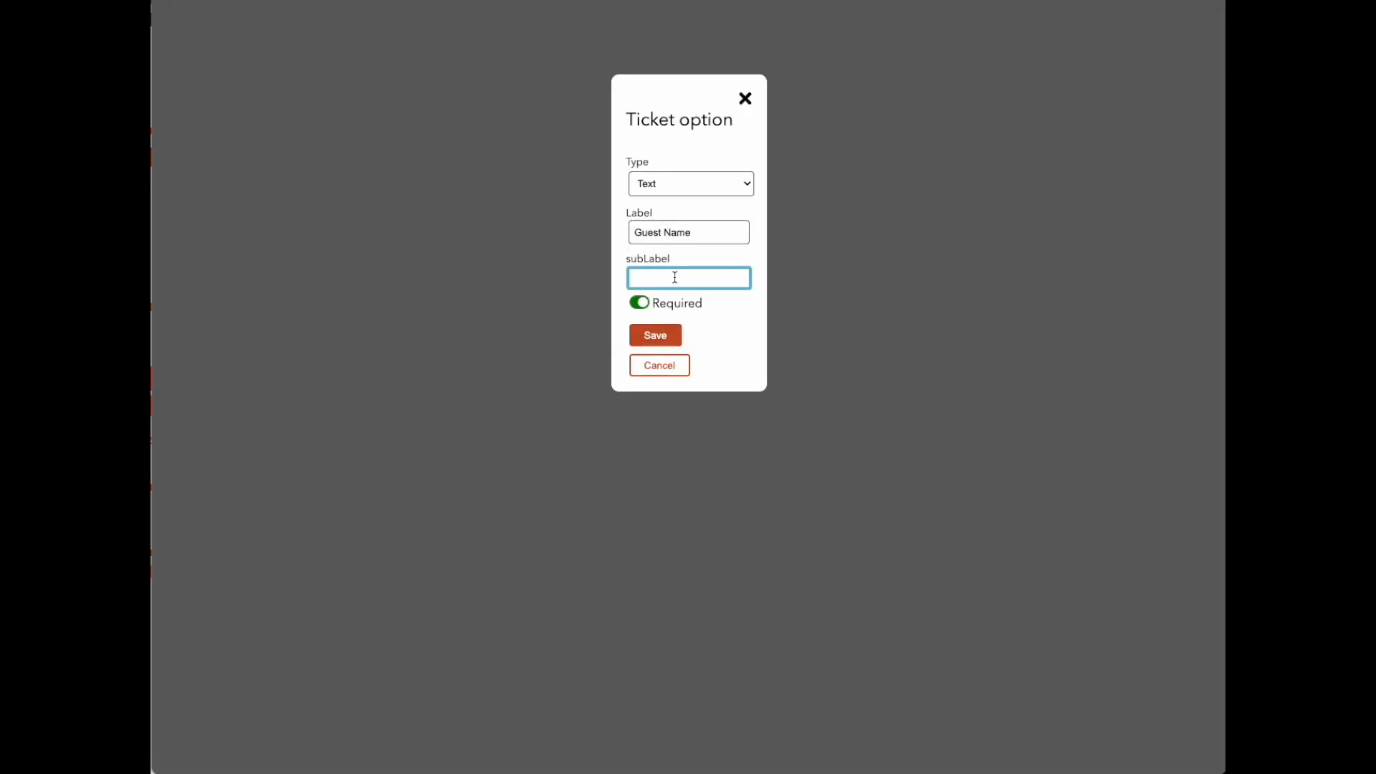
click(745, 98)
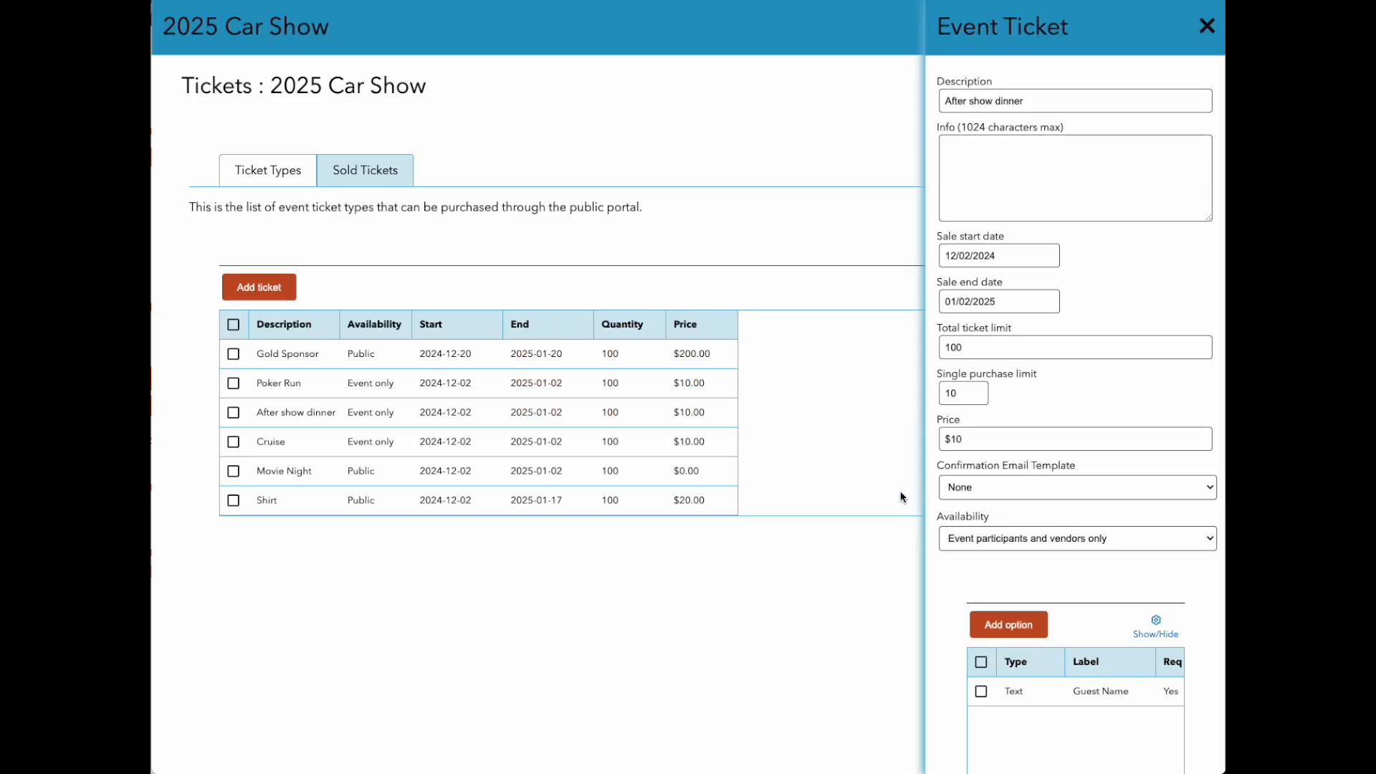
click(1151, 138)
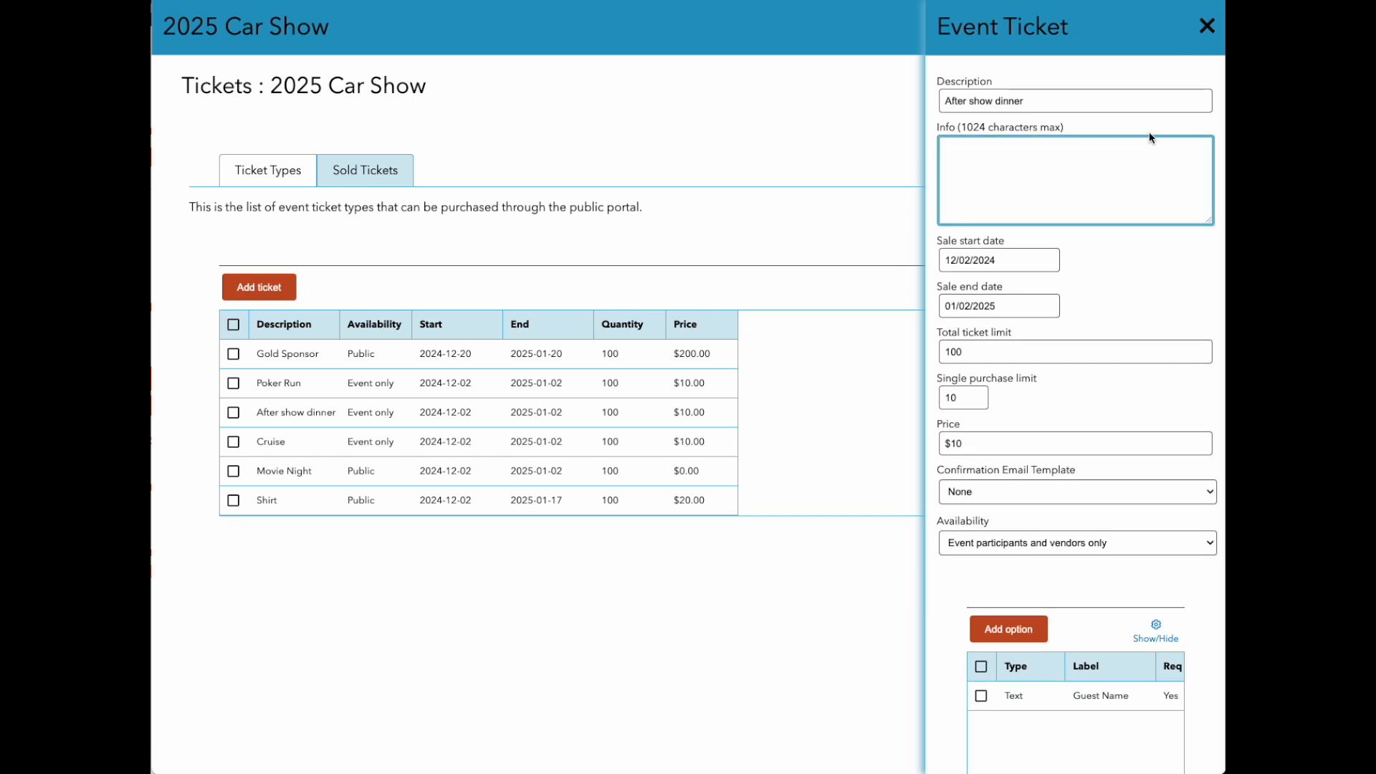
click(1208, 26)
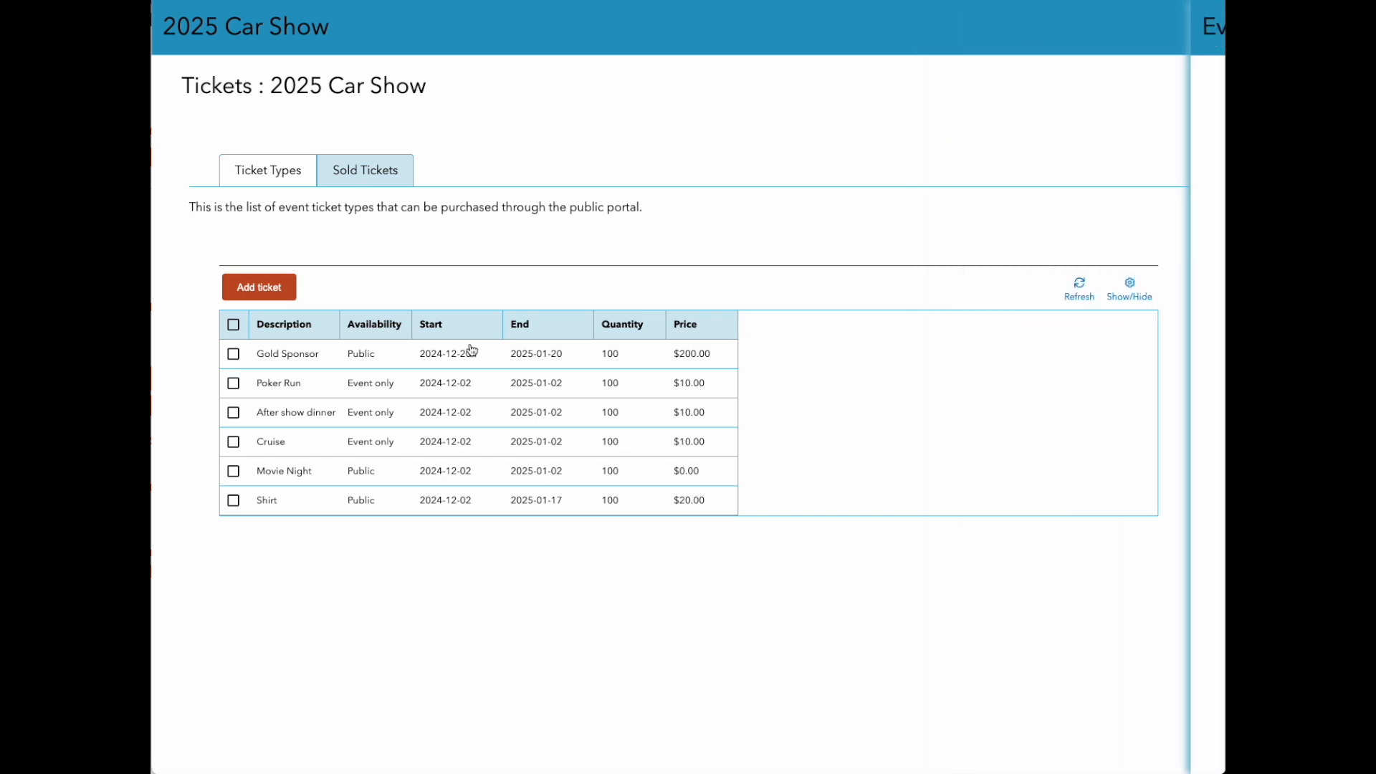
Step: Look through the sold tickets for each ticket type, from Gold Sponsor down to Shirt
click(369, 169)
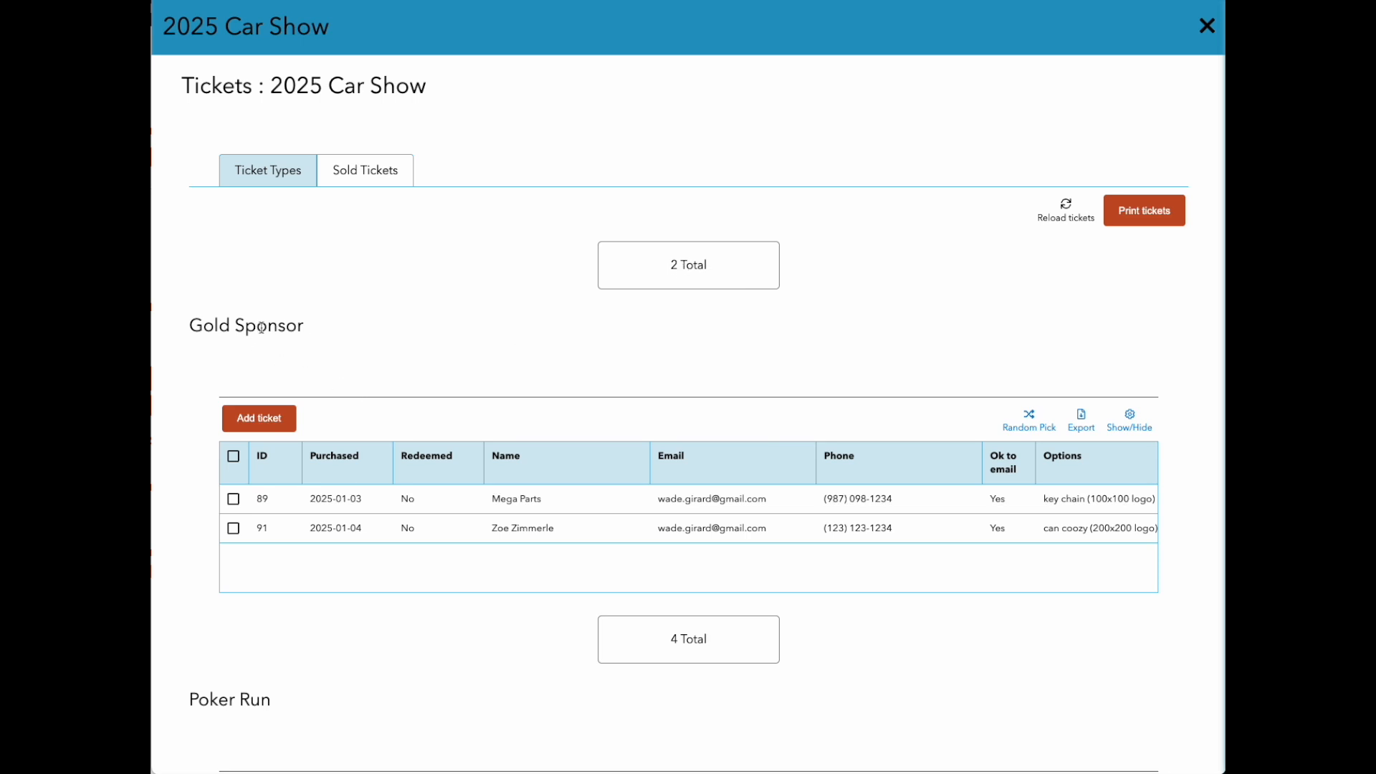
scroll(737, 316, down, 5)
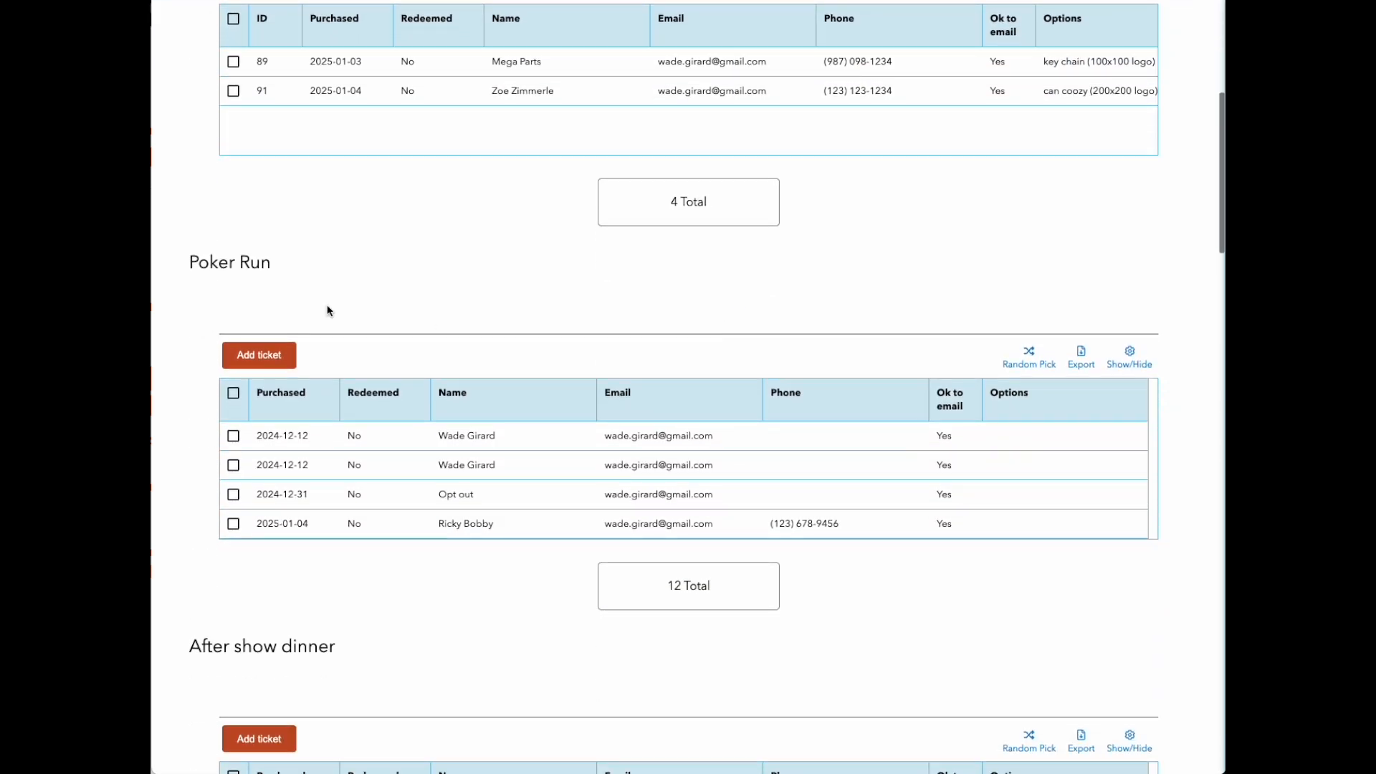
scroll(804, 417, down, 4)
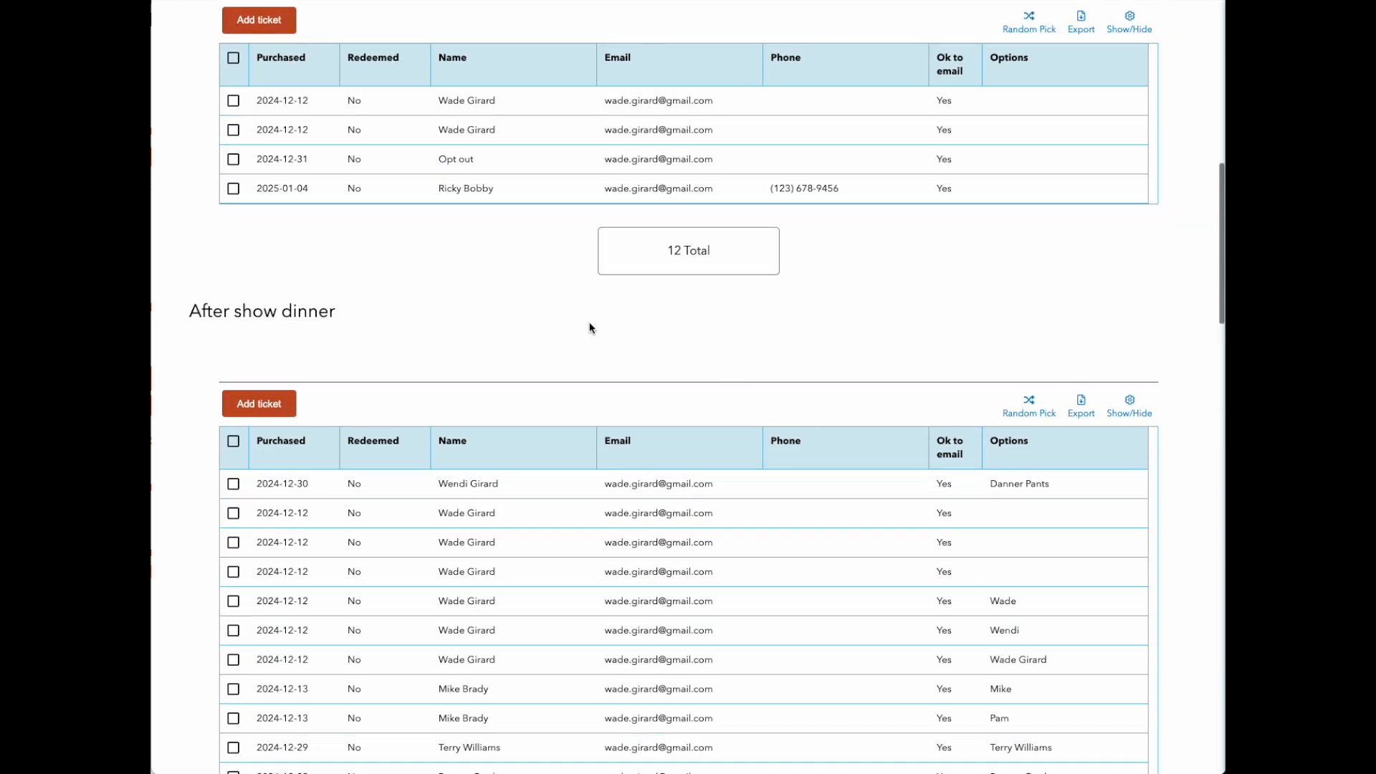
scroll(708, 443, down, 9)
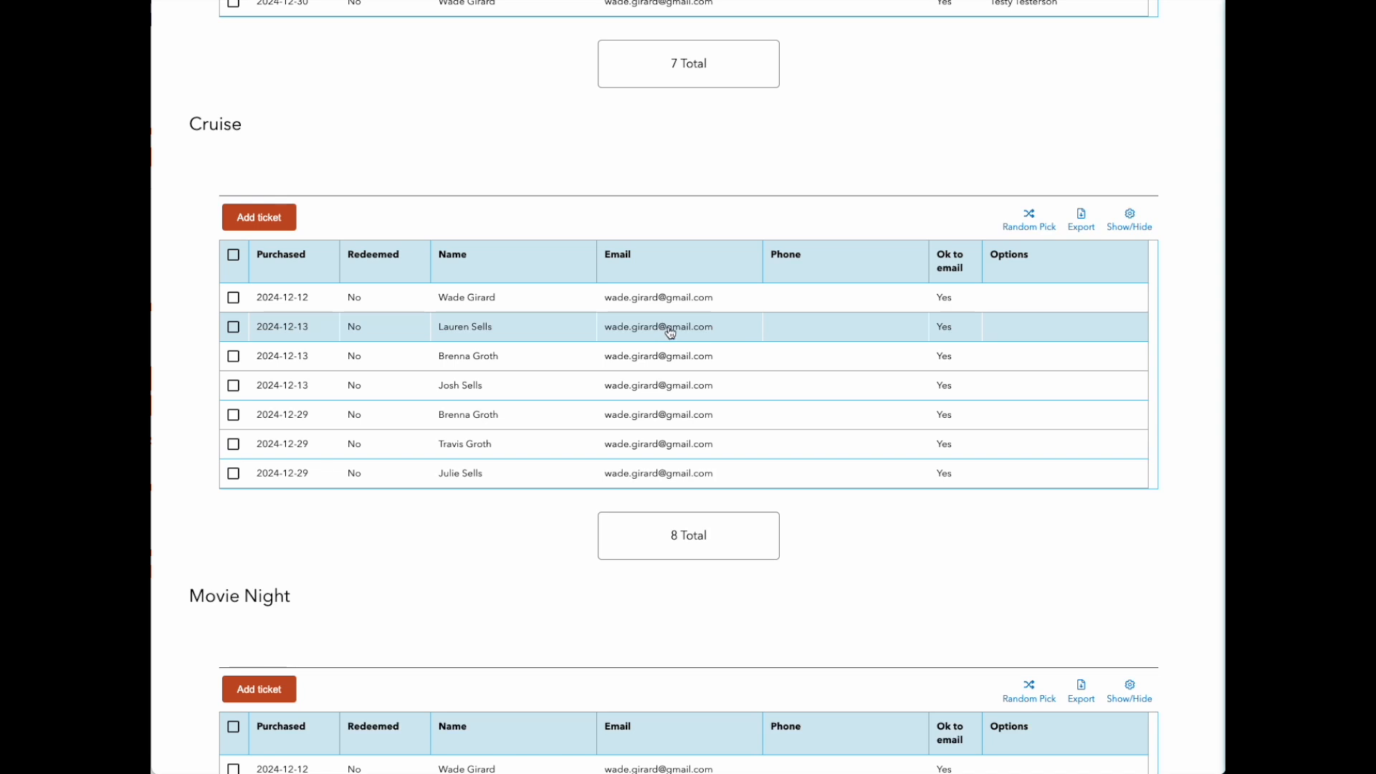
scroll(670, 332, down, 5)
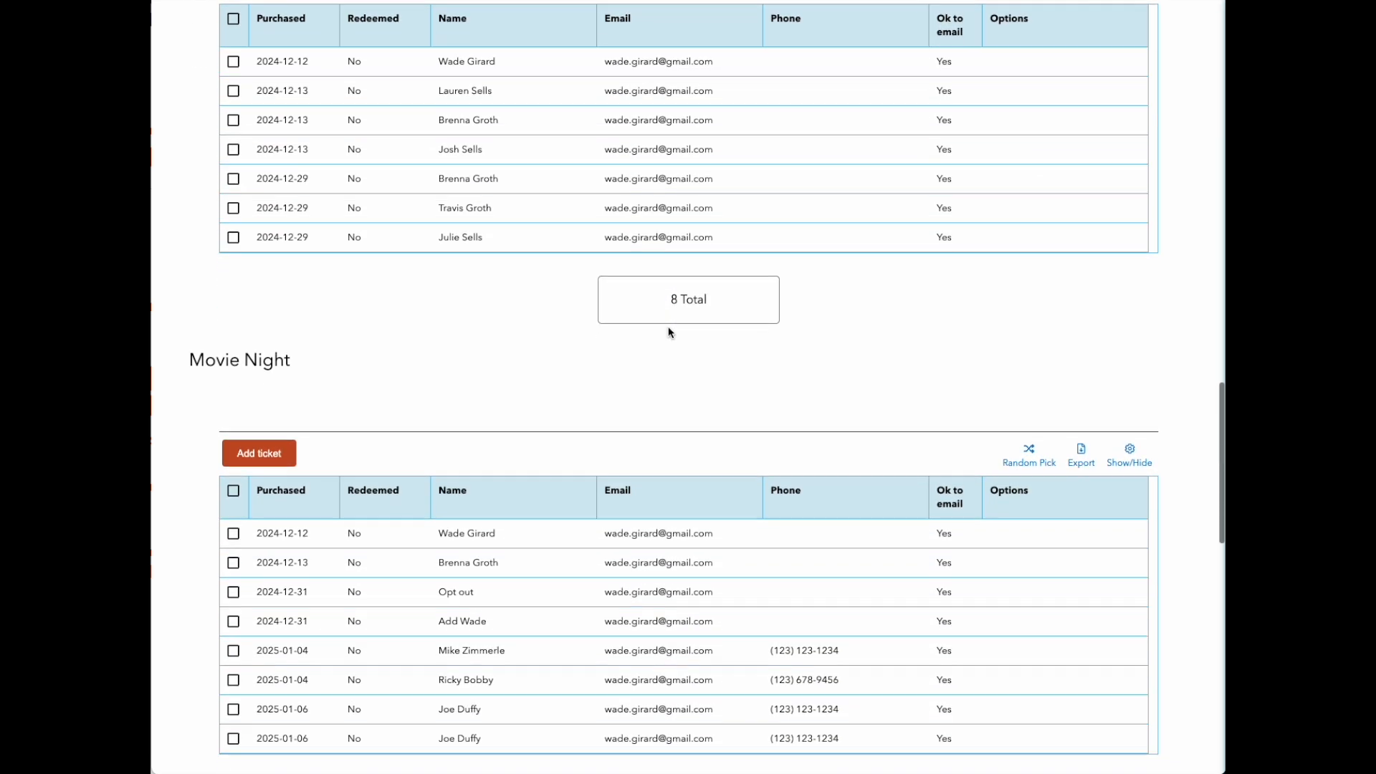
scroll(709, 419, down, 15)
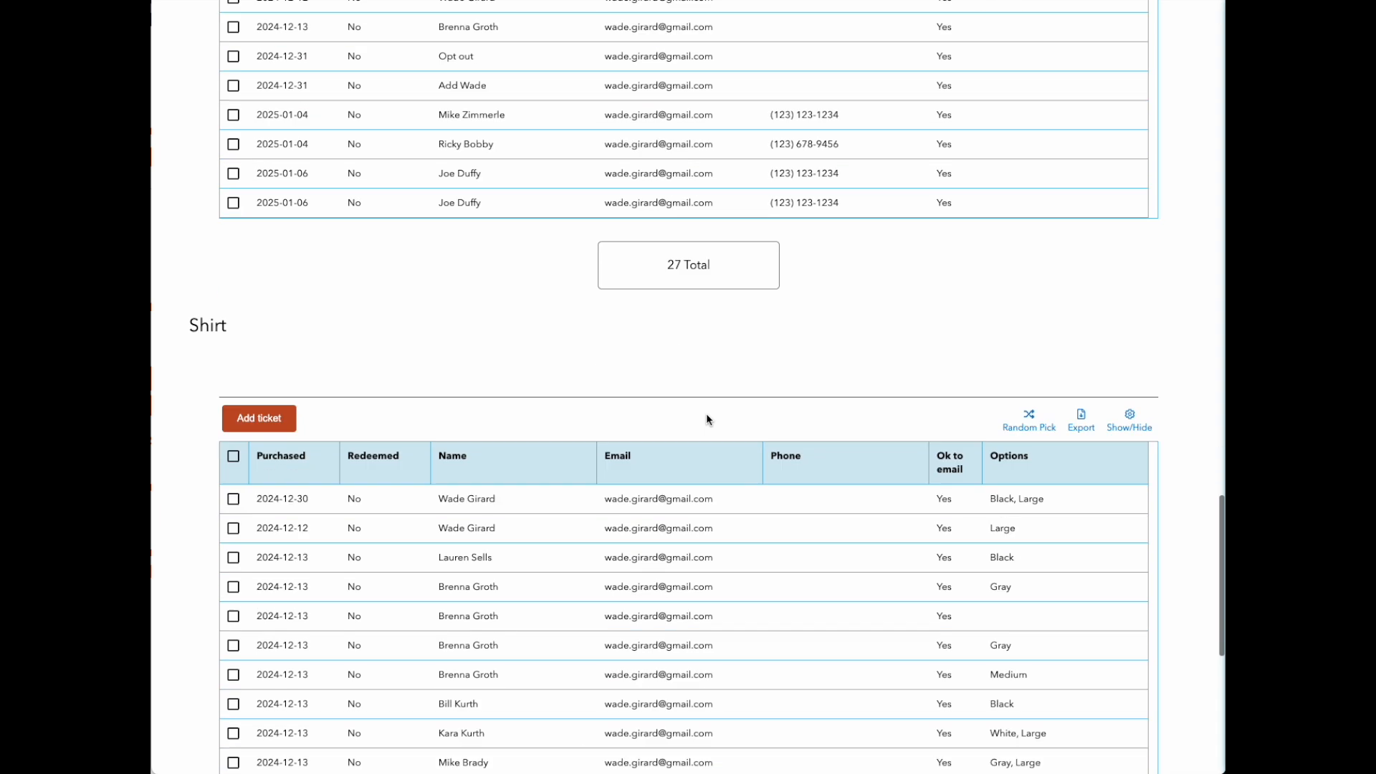
Step: Look back through the sold ticket lists for each ticket type, and close the event's tickets page
scroll(710, 420, up, 7)
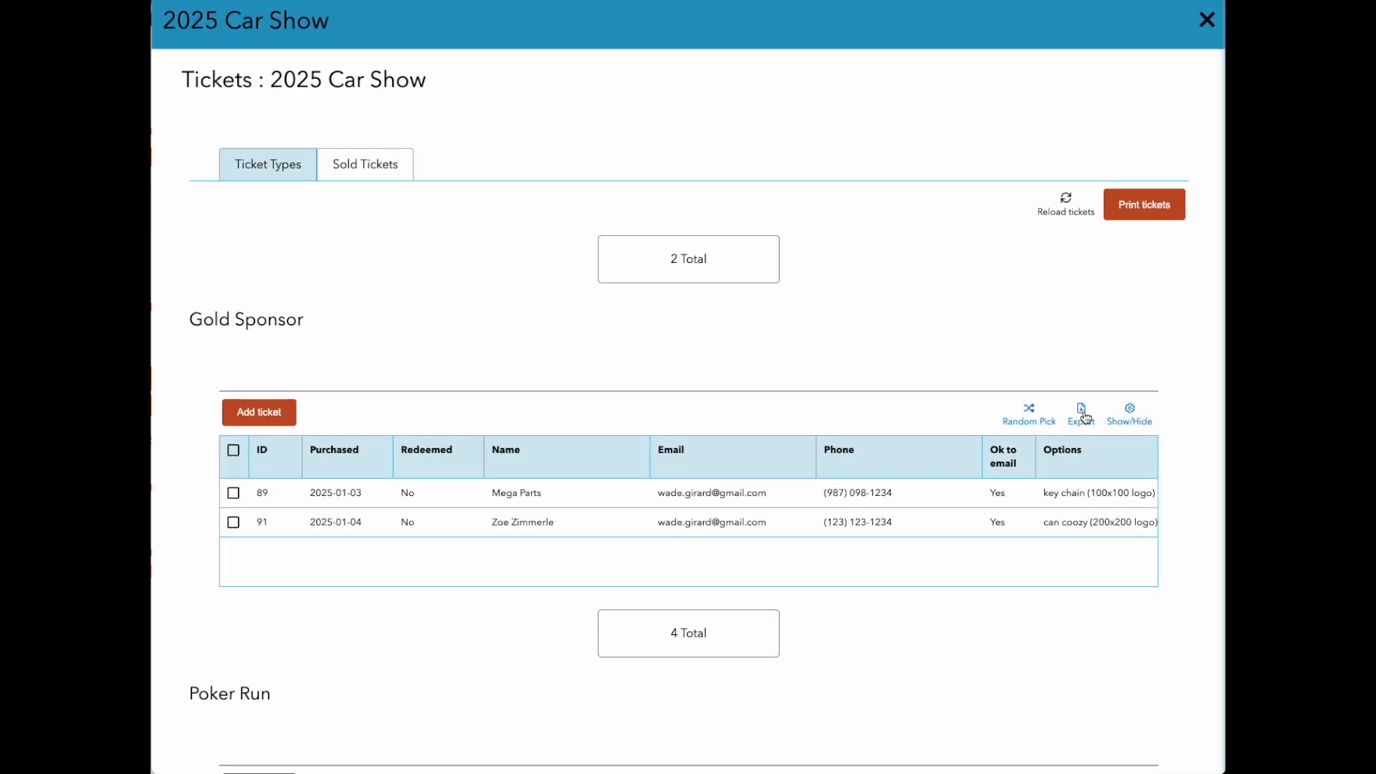
scroll(499, 196, down, 7)
scroll(502, 204, up, 7)
click(1207, 25)
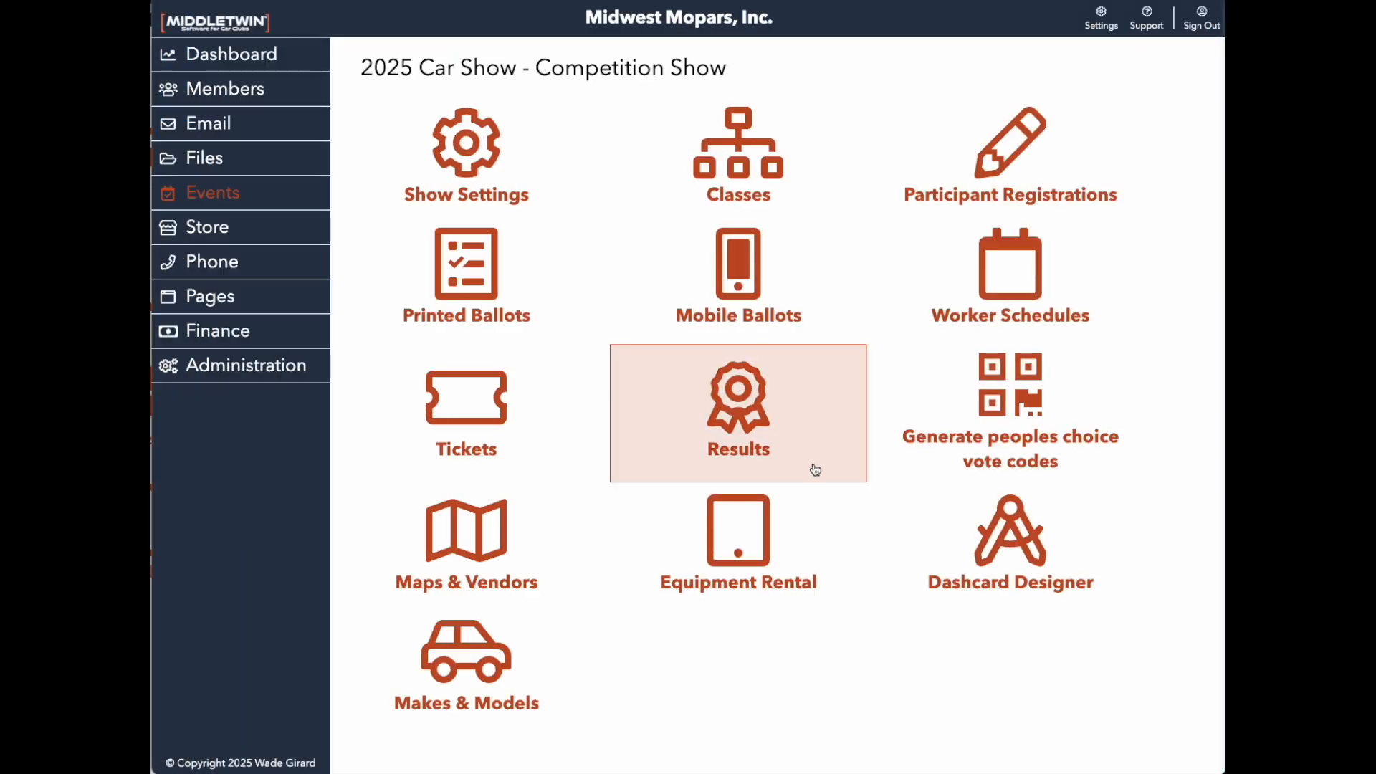
Step: View the show's voting results by class and the peoples choice results, and return to the event options
click(757, 388)
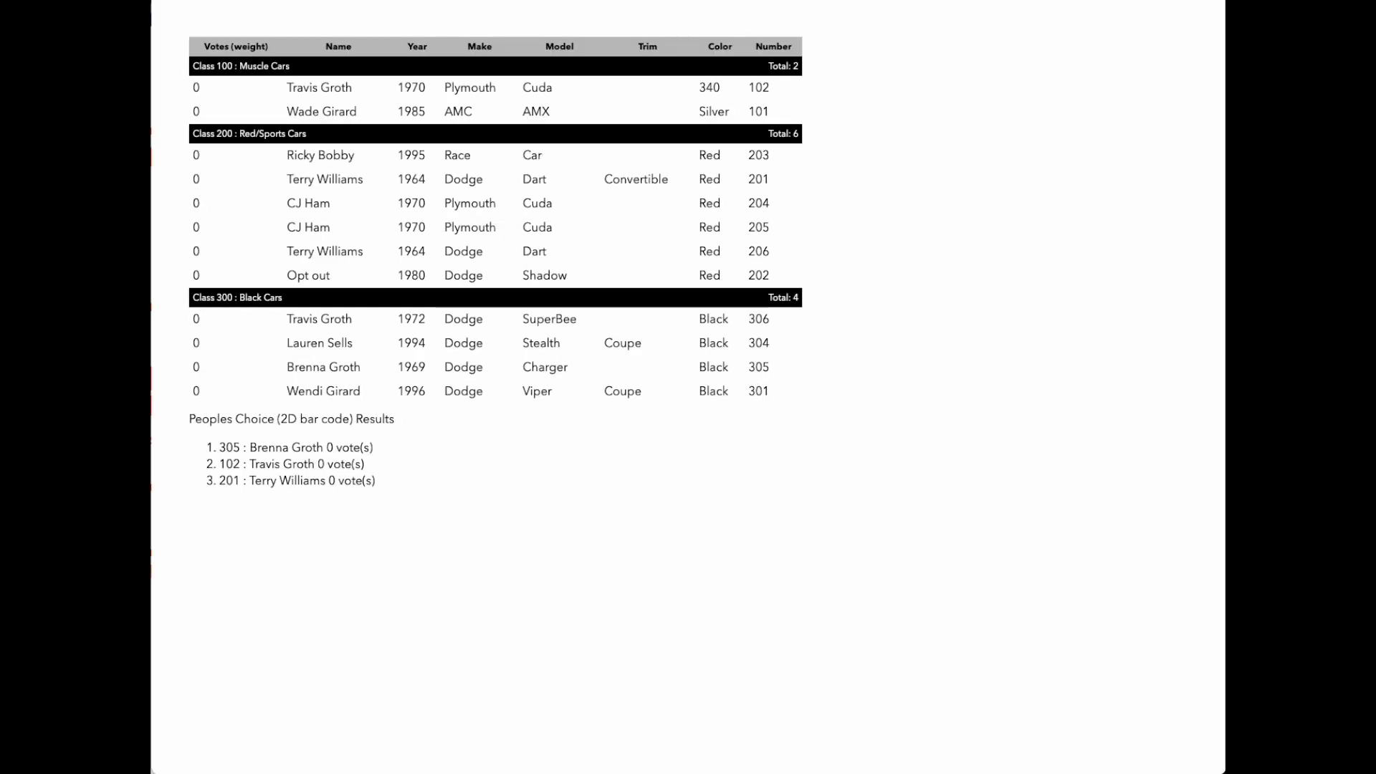
key(super+bracketleft)
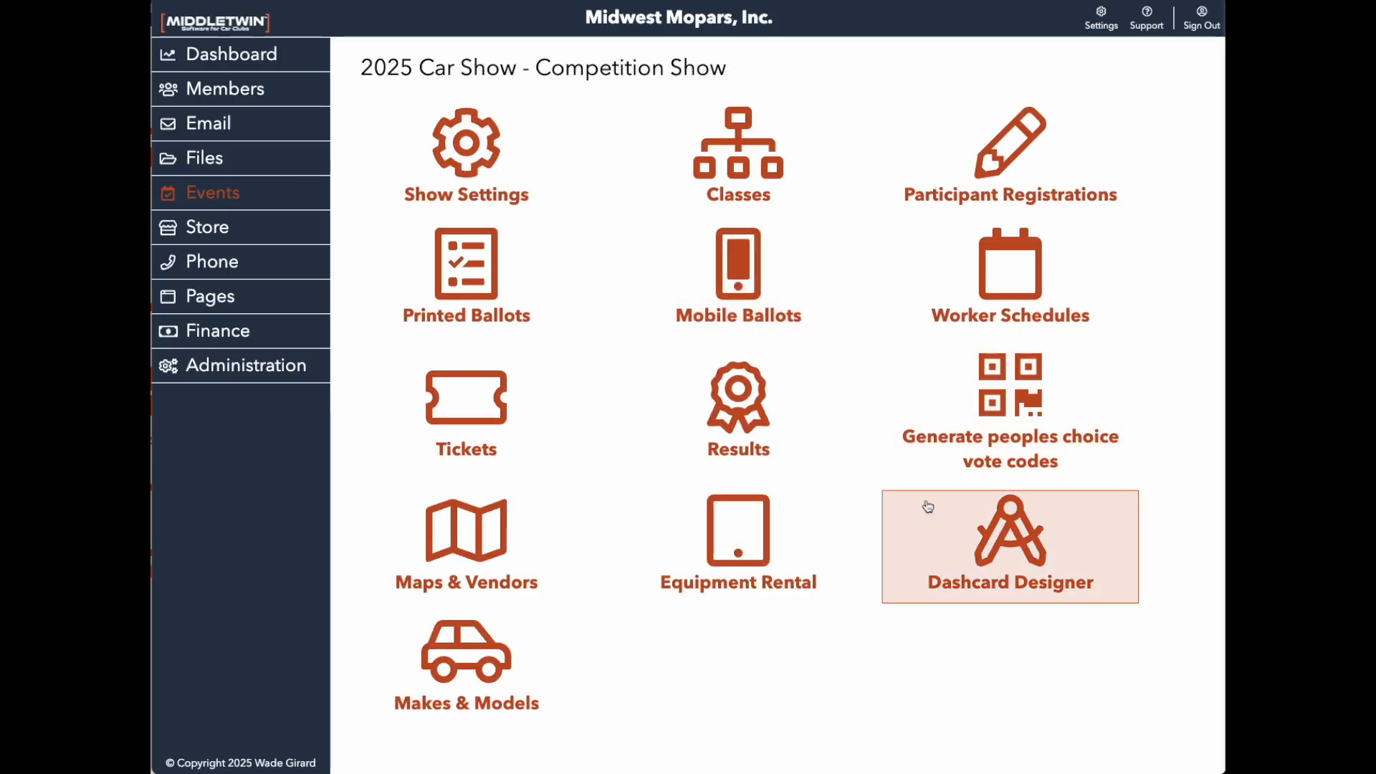
Step: Generate peoples choice vote codes starting at registration number 307, and return to the event options
click(1016, 401)
click(201, 188)
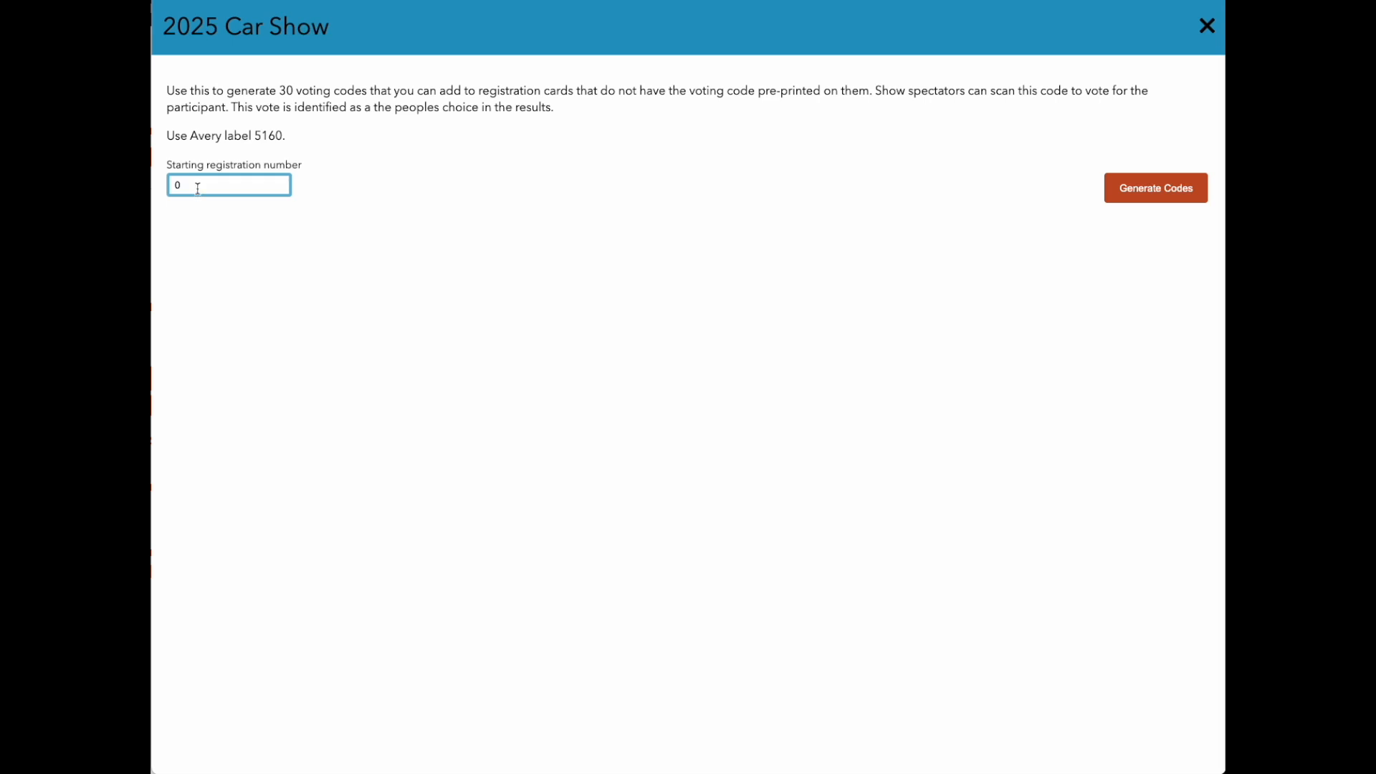
drag(199, 184, 185, 188)
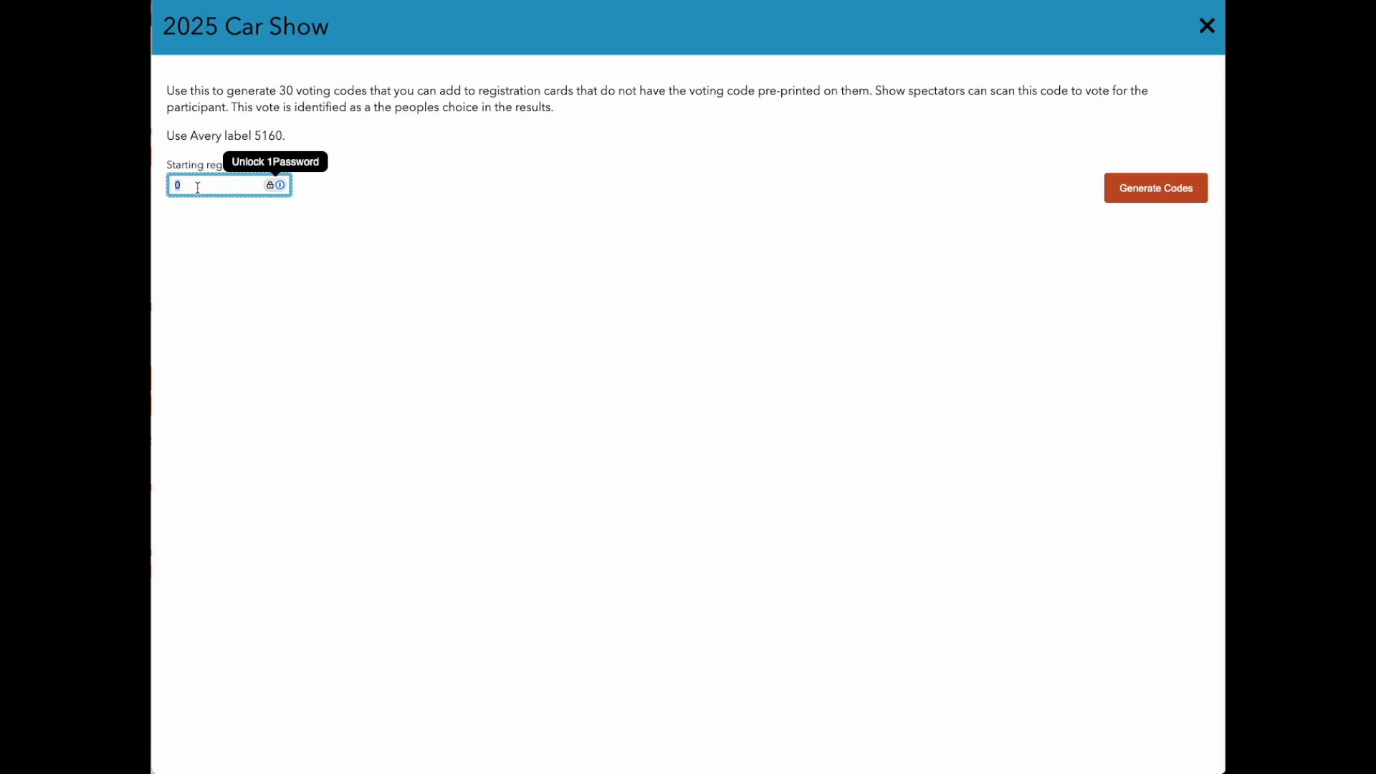
text(3)
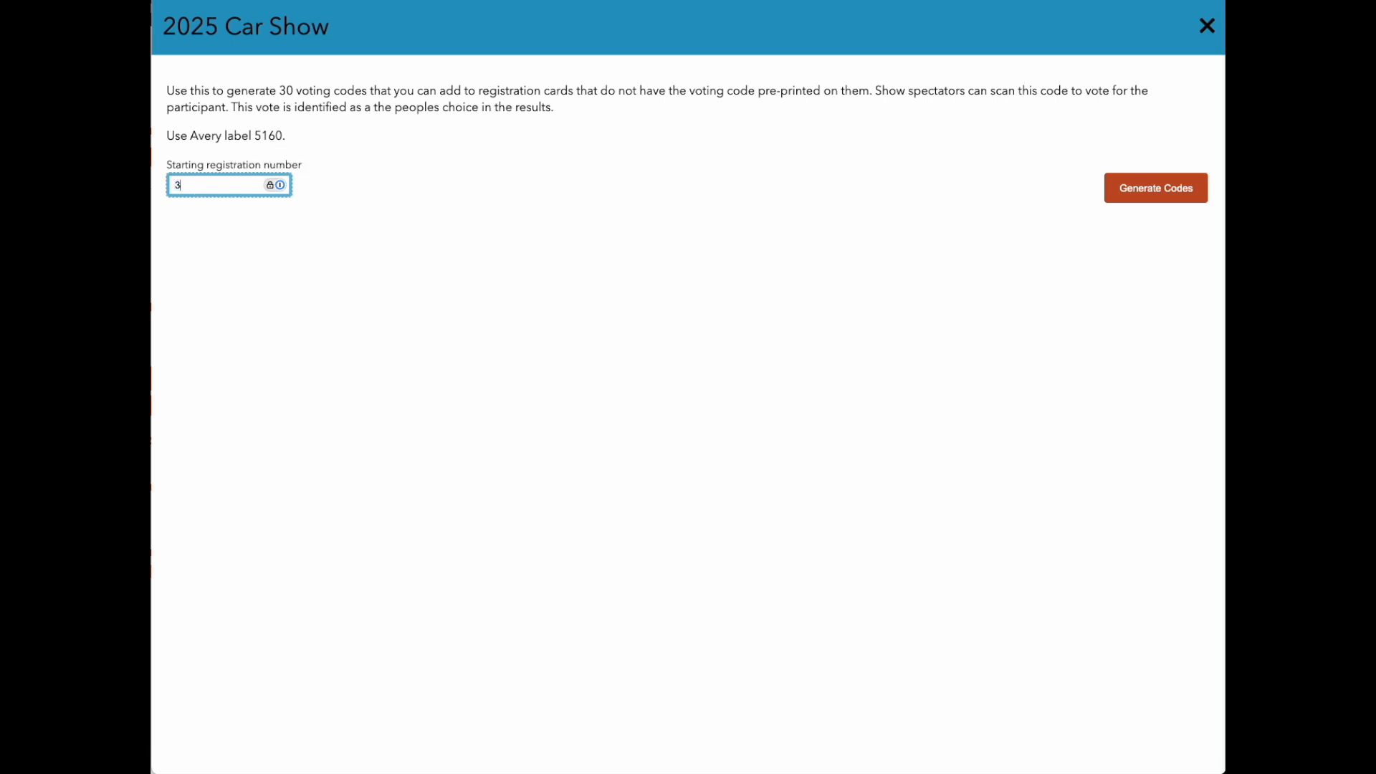
text(07)
click(1176, 198)
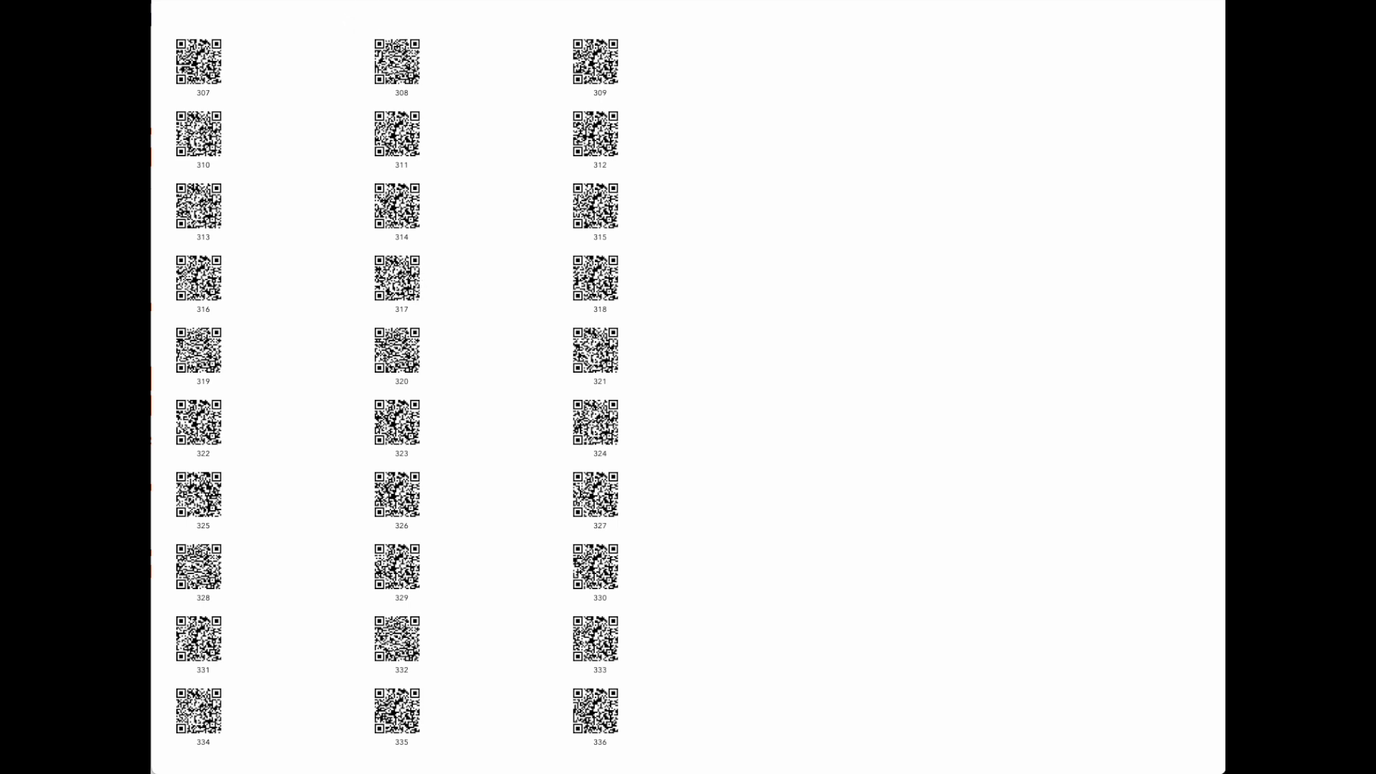
key(super+Left)
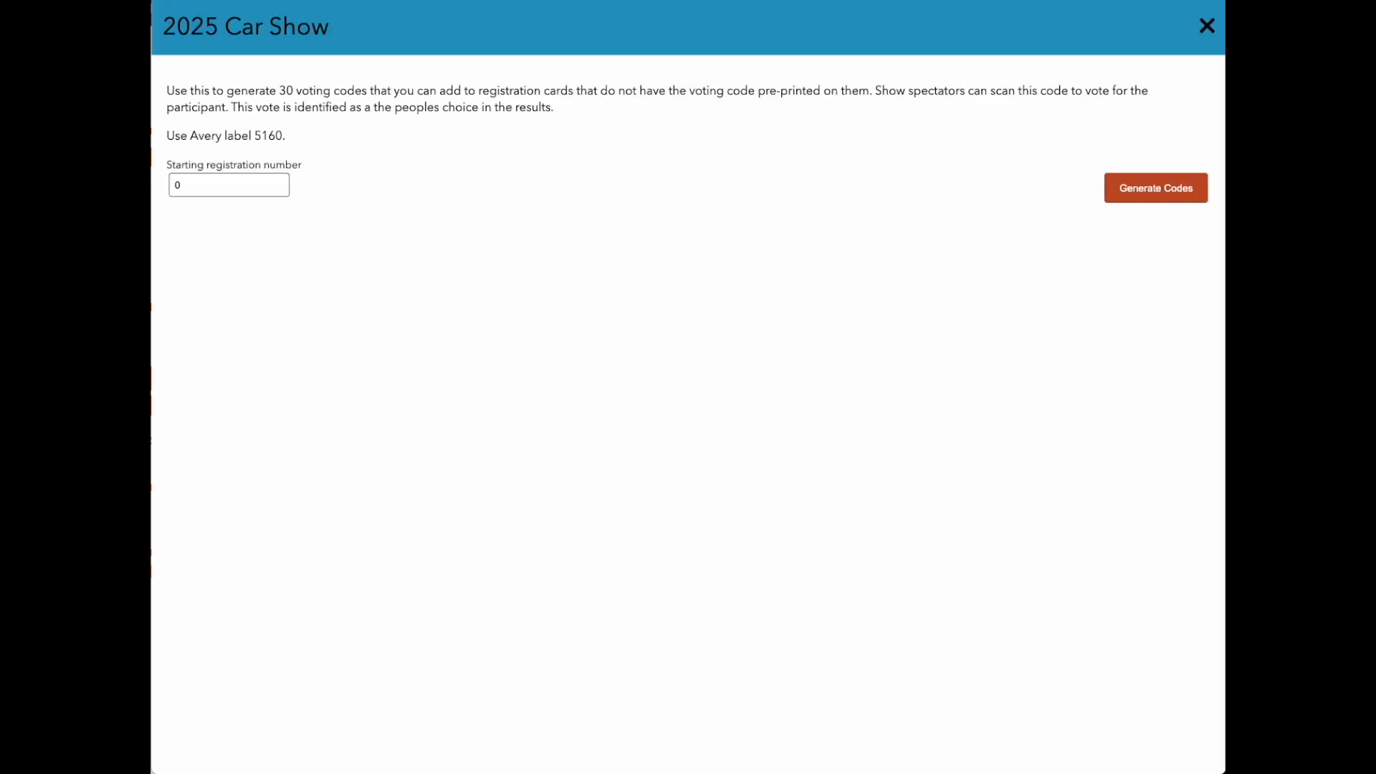
click(1207, 27)
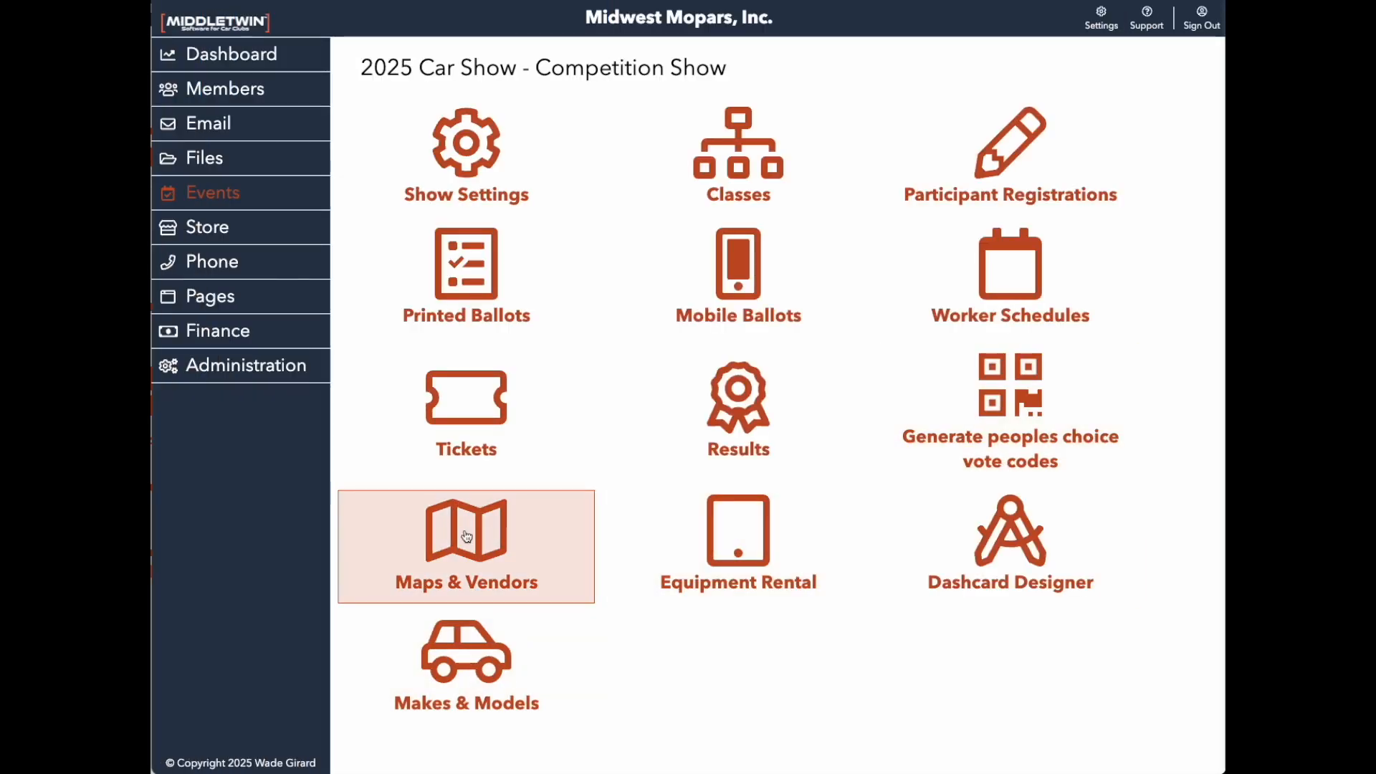
Step: Open the event's Swap vendor map and add a box space about 54 by 23 px just west of row B's lower end
click(495, 544)
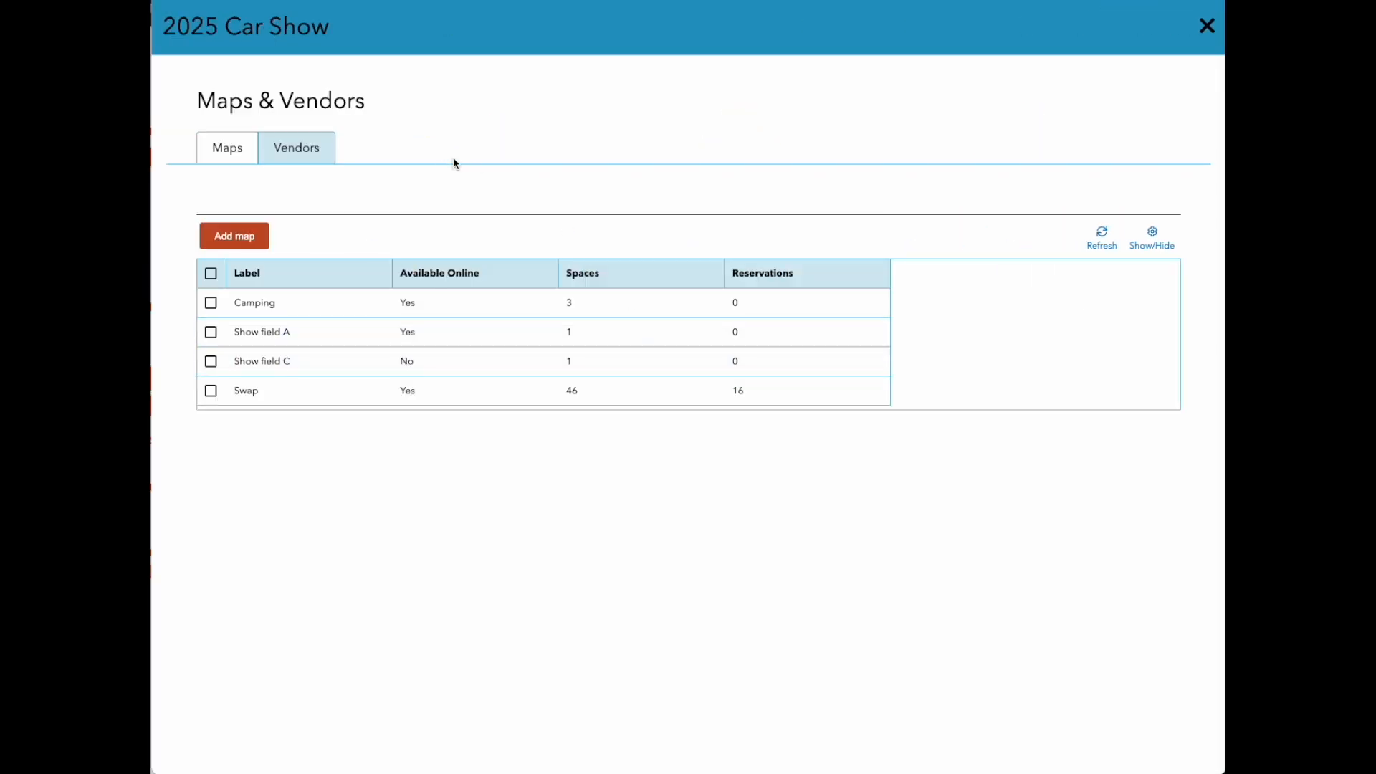
click(324, 400)
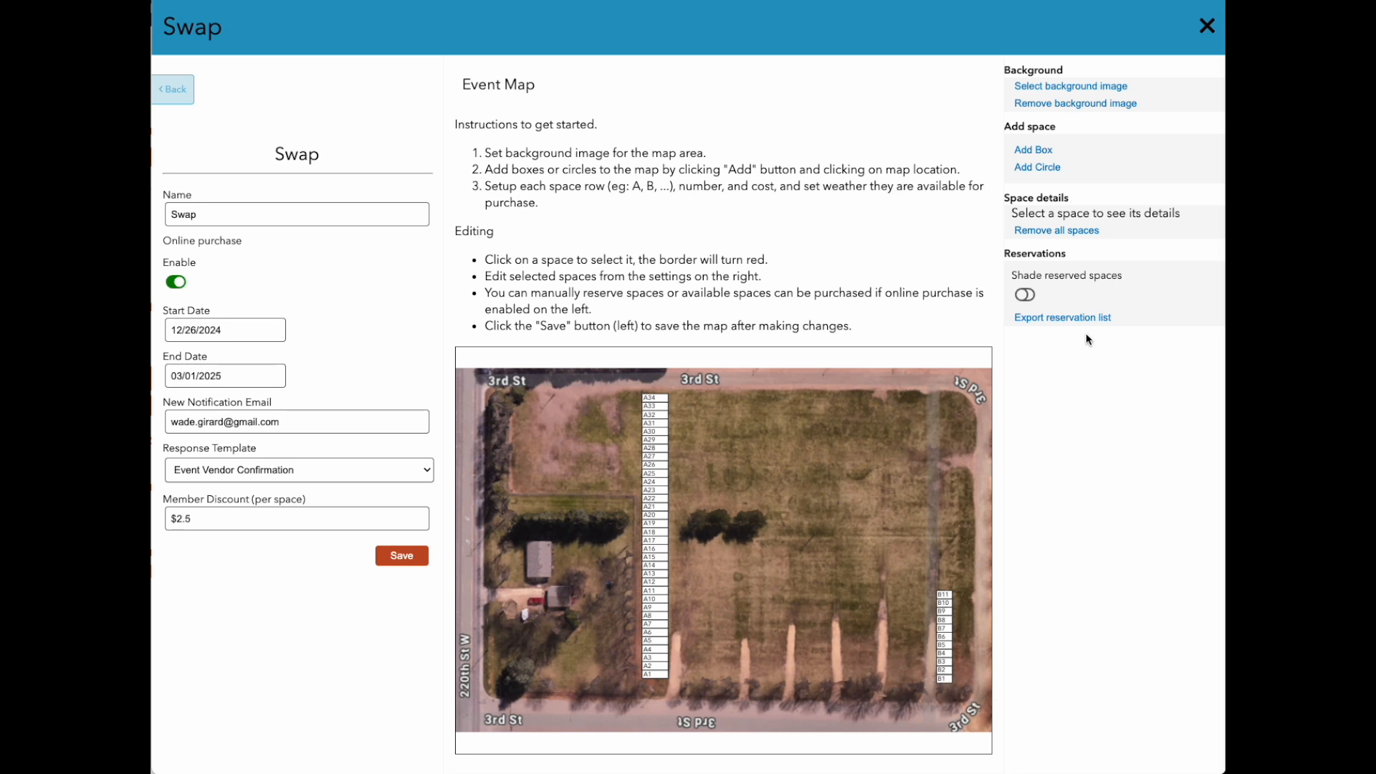
click(1043, 154)
click(891, 656)
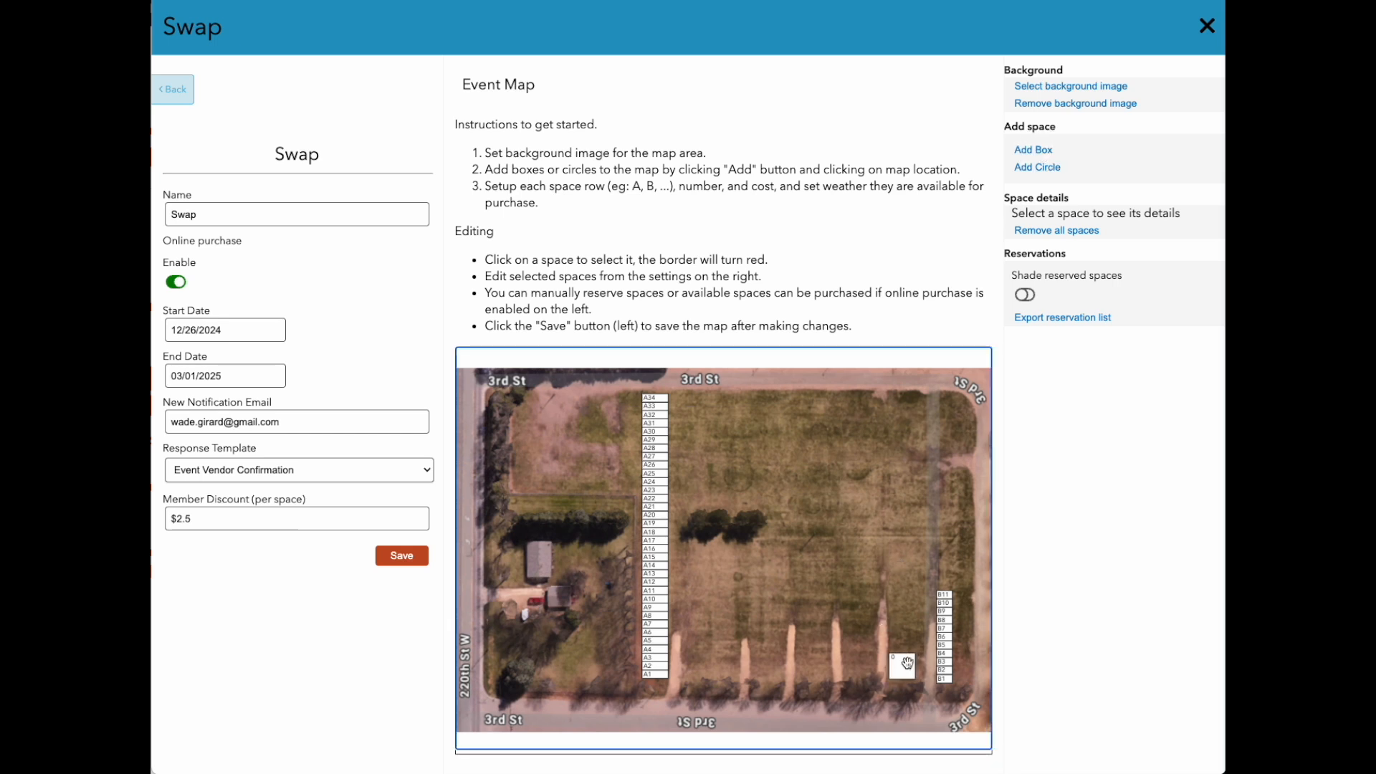
click(909, 670)
drag(914, 678, 920, 663)
click(919, 664)
drag(903, 660, 922, 696)
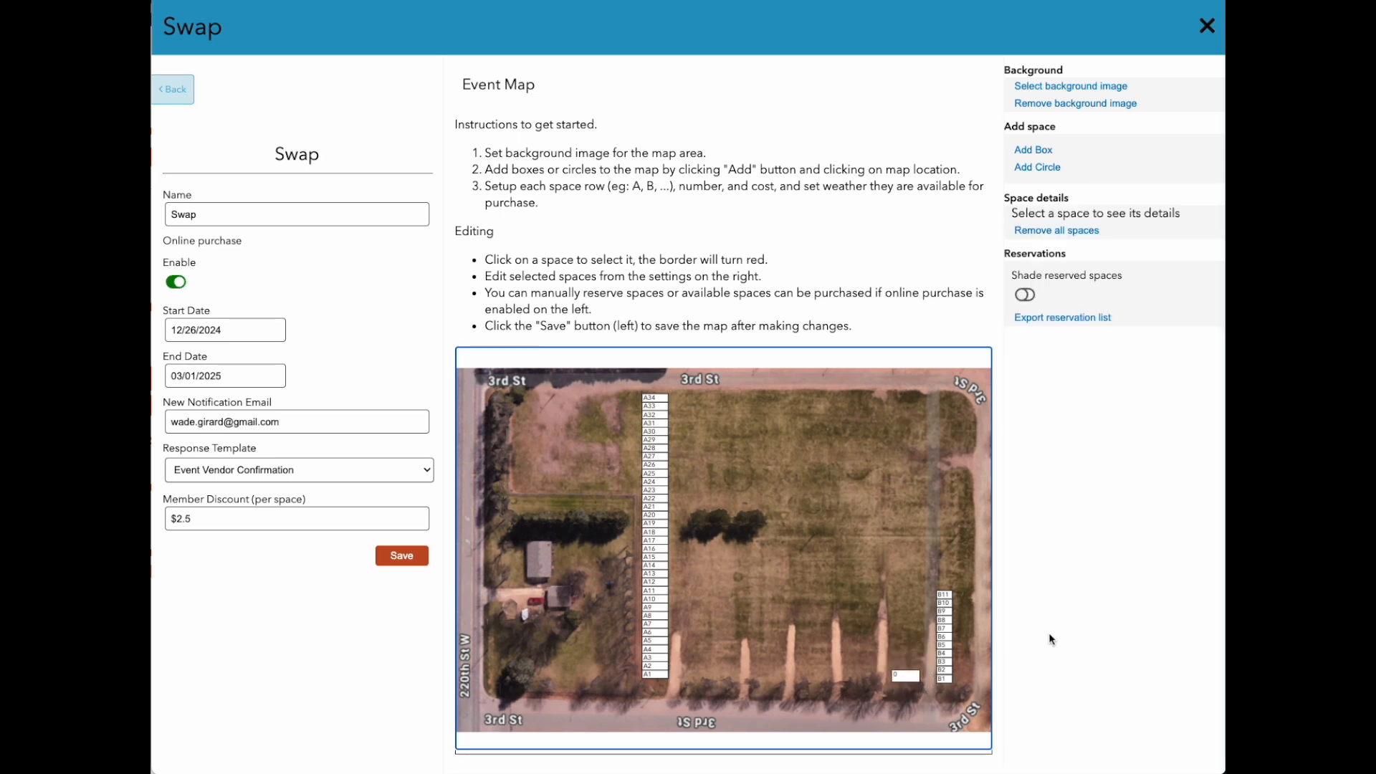
Step: Set the new box space's row to D, its number to 1 and its cost to $25
click(915, 678)
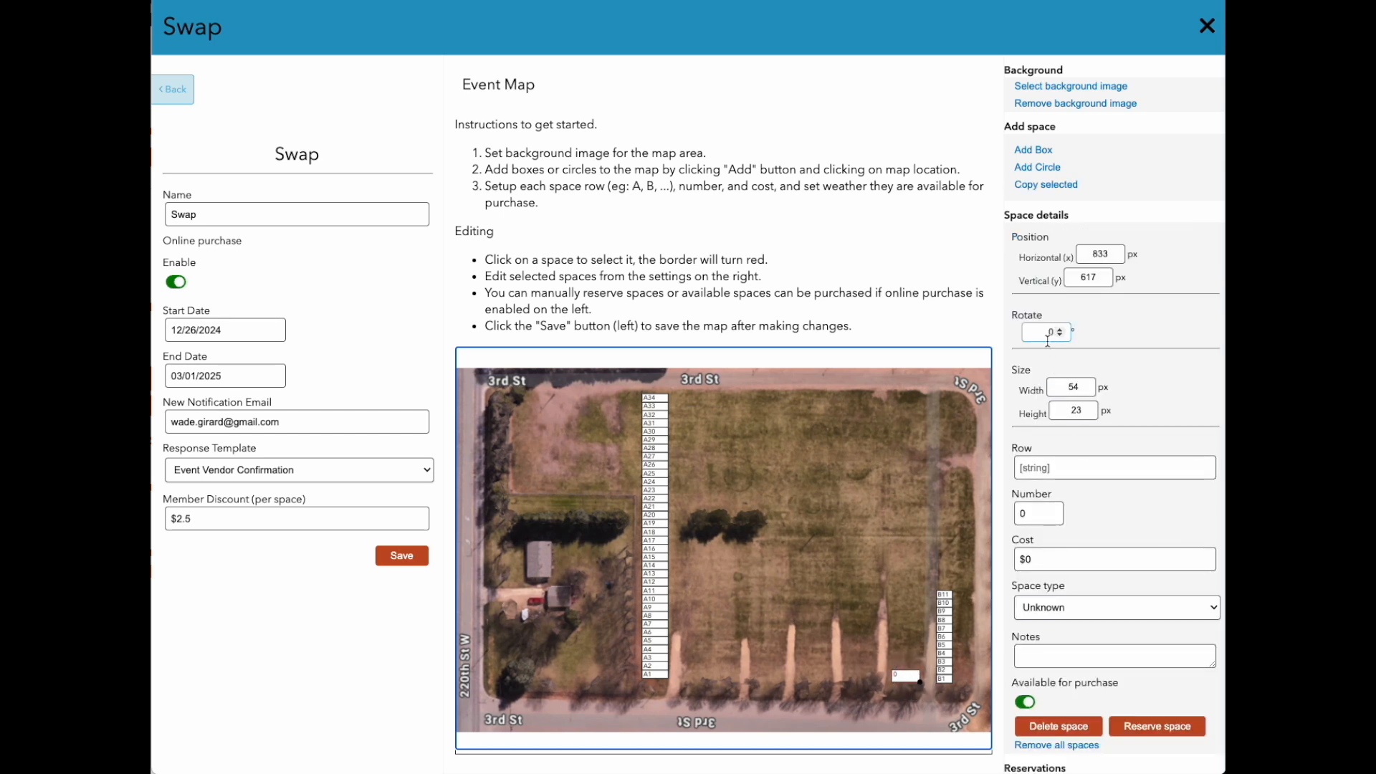
scroll(1077, 199, down, 1)
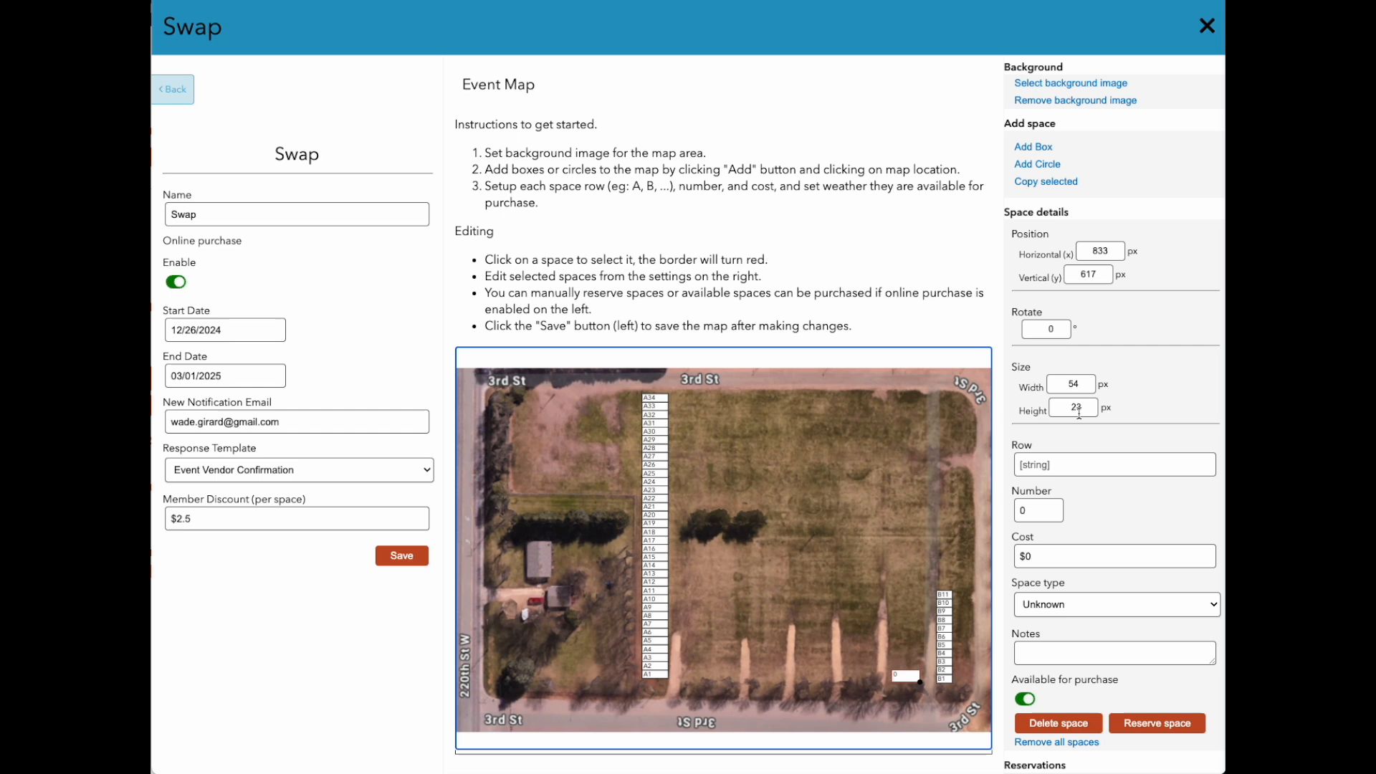
click(1055, 466)
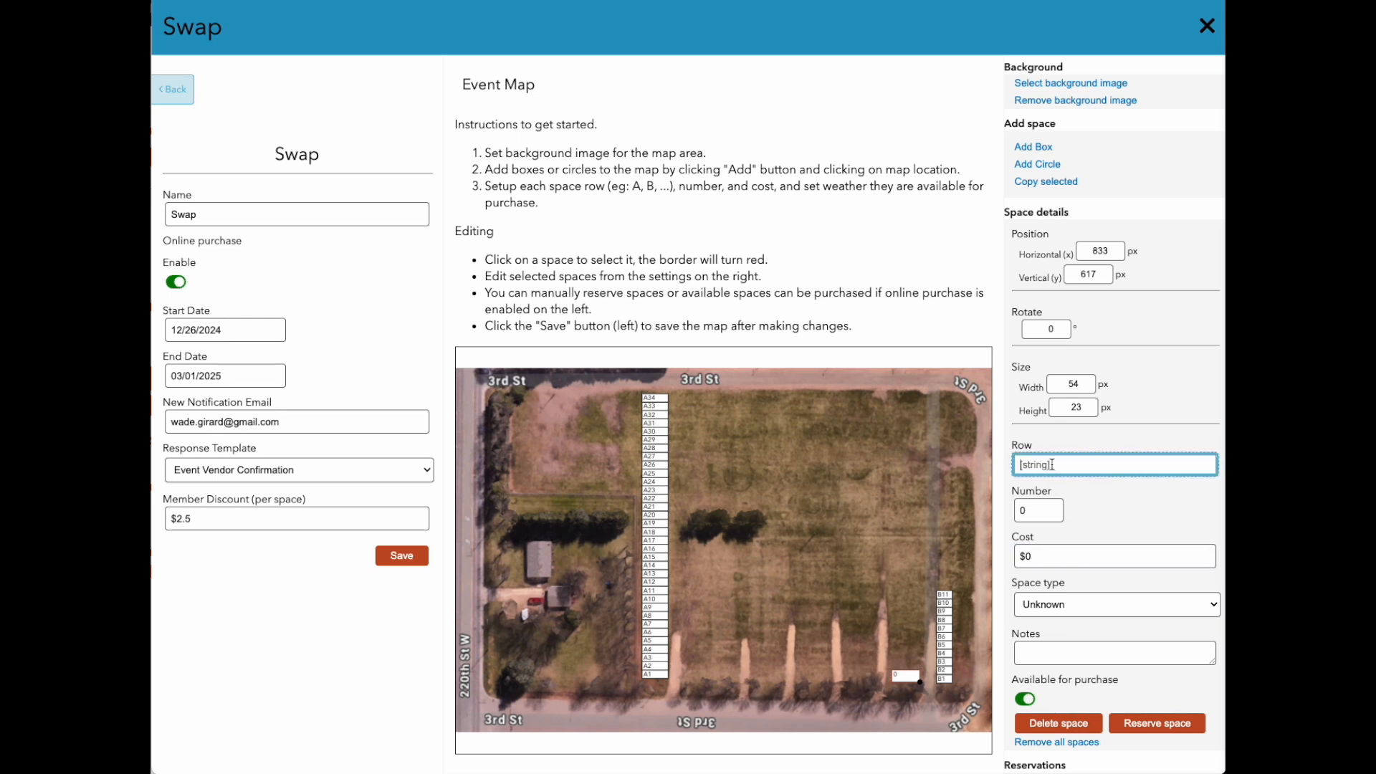
text(D)
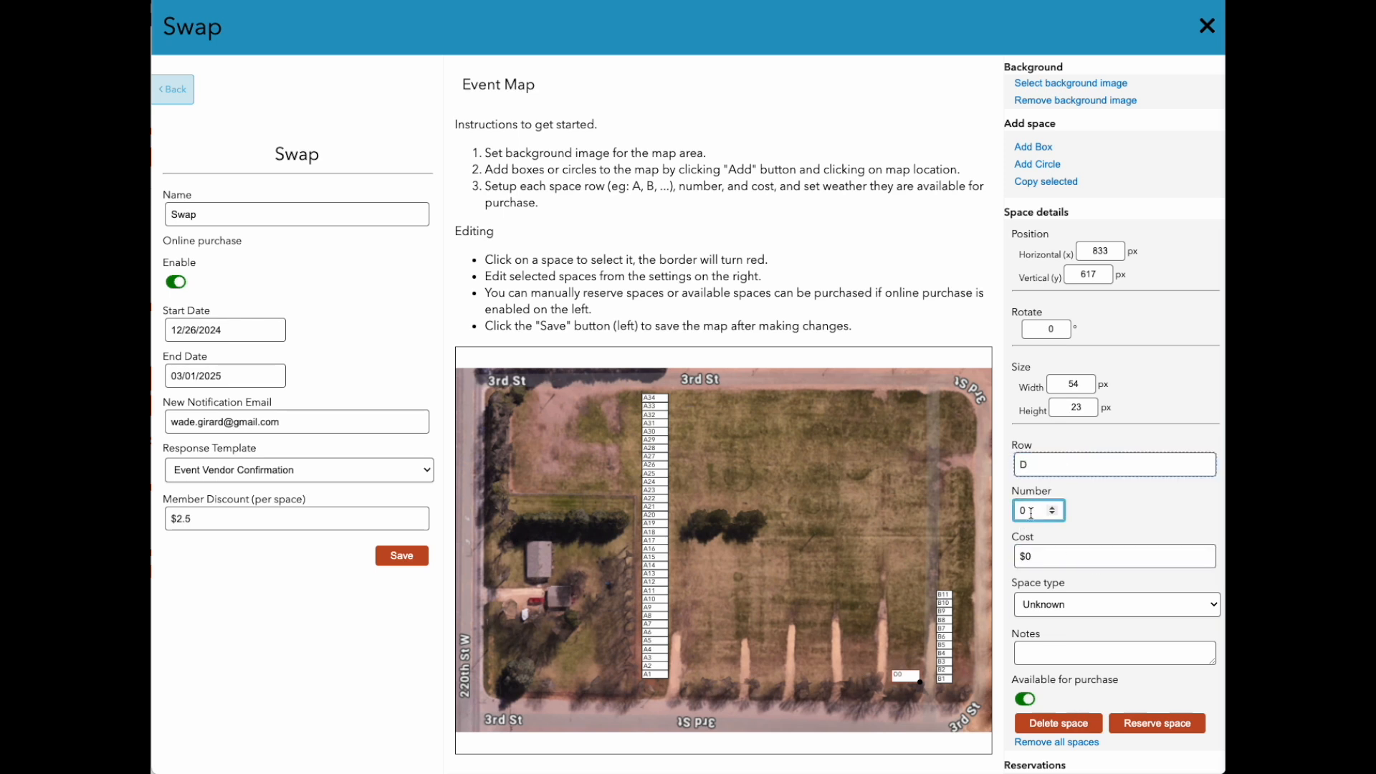
click(1052, 507)
drag(1038, 564, 1021, 555)
text($2)
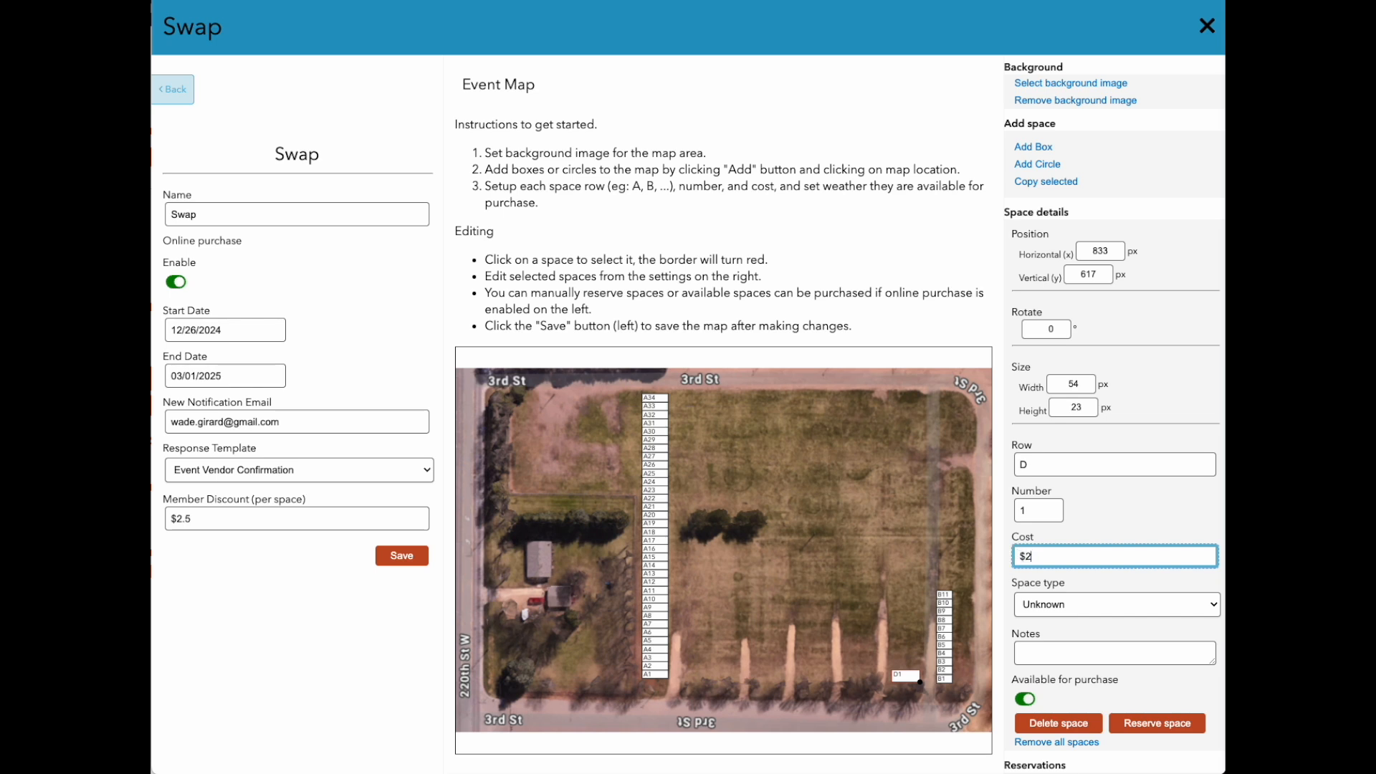
text(5)
key(Tab)
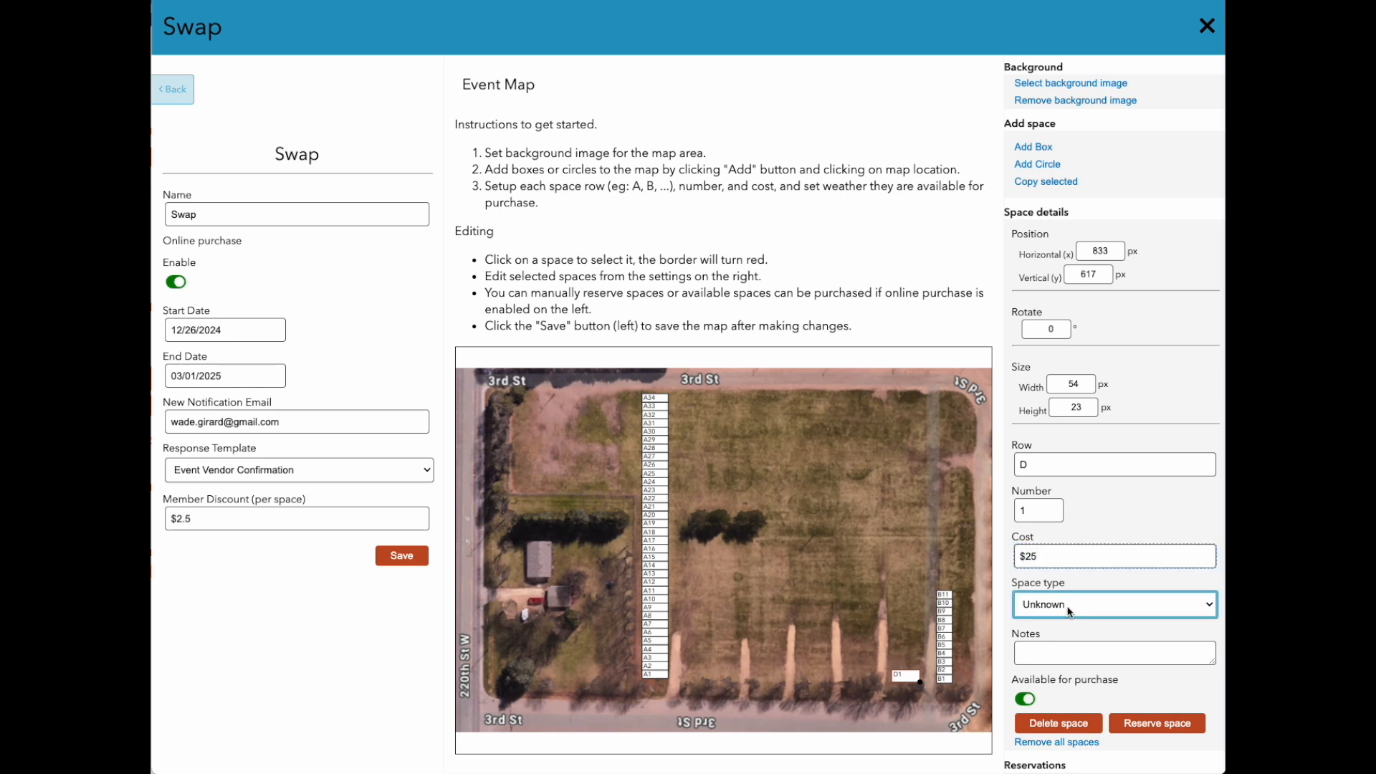
Step: Set space D1's type to Swapper and enter the note "This space is 10 x 20"
click(1068, 609)
click(1060, 624)
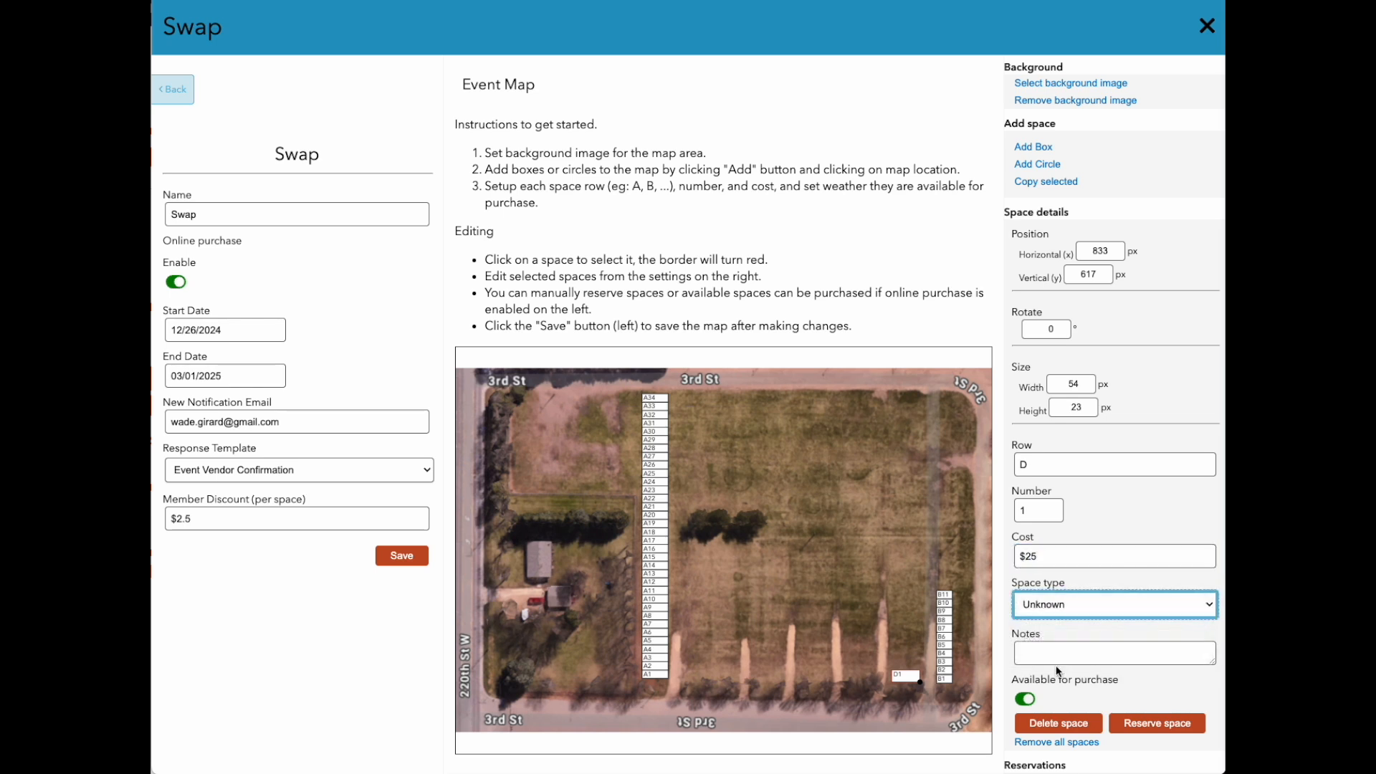
click(1048, 653)
text(The)
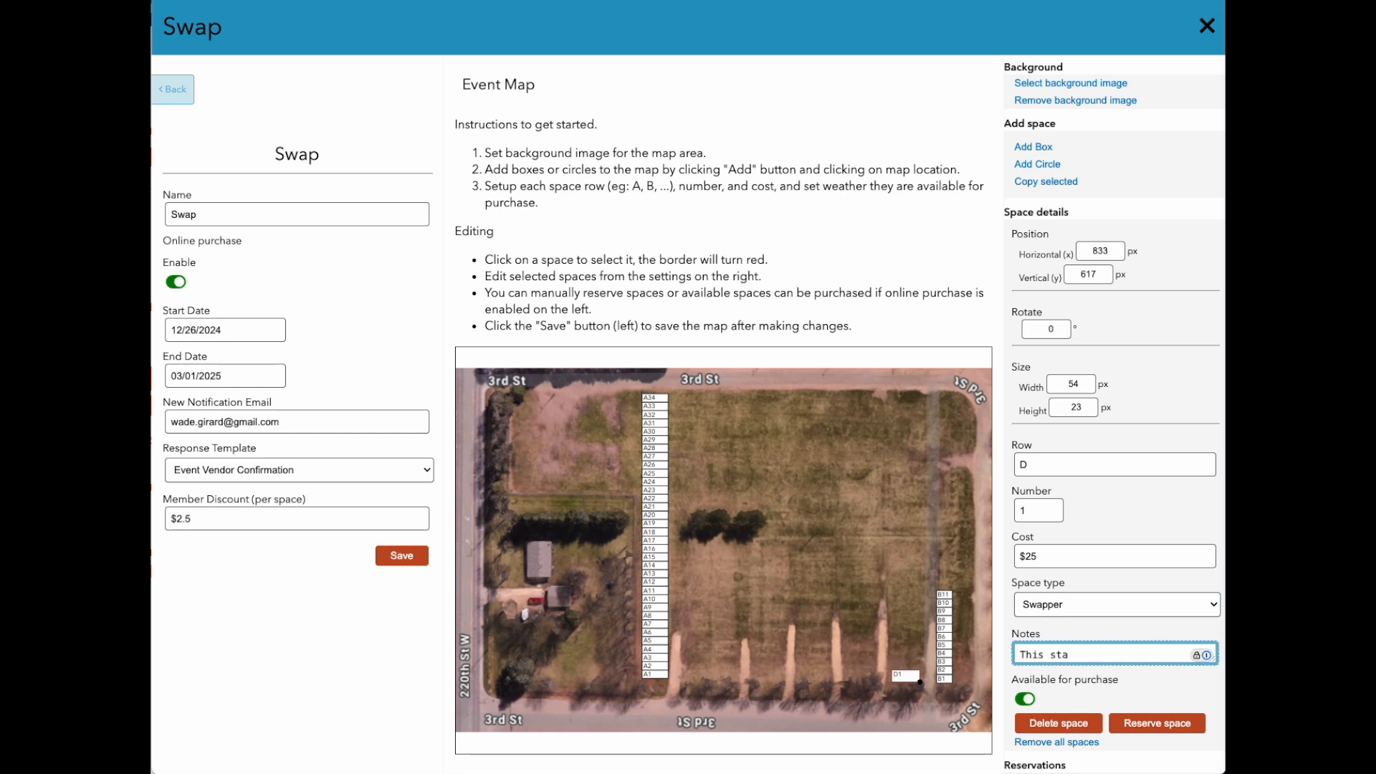
text(s space is)
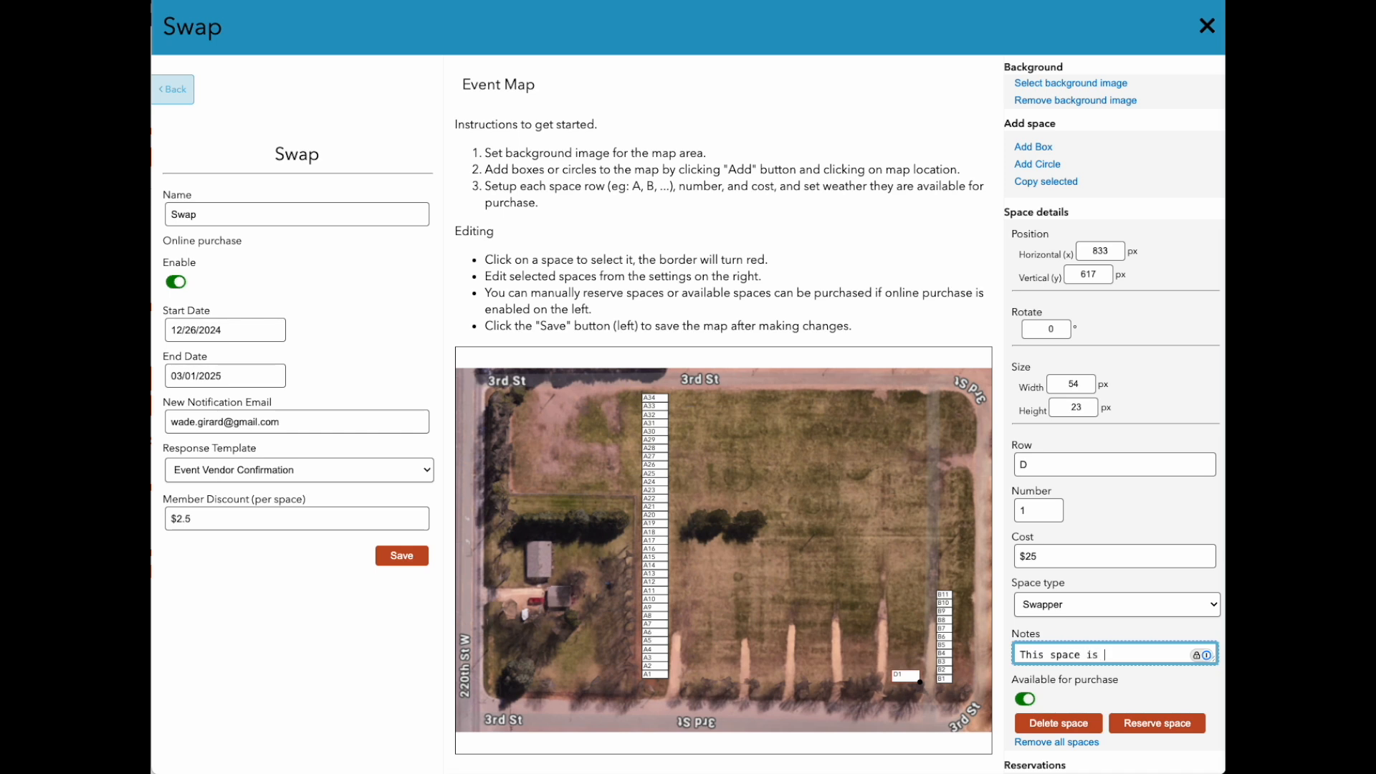
text( 10 x 20)
click(1144, 554)
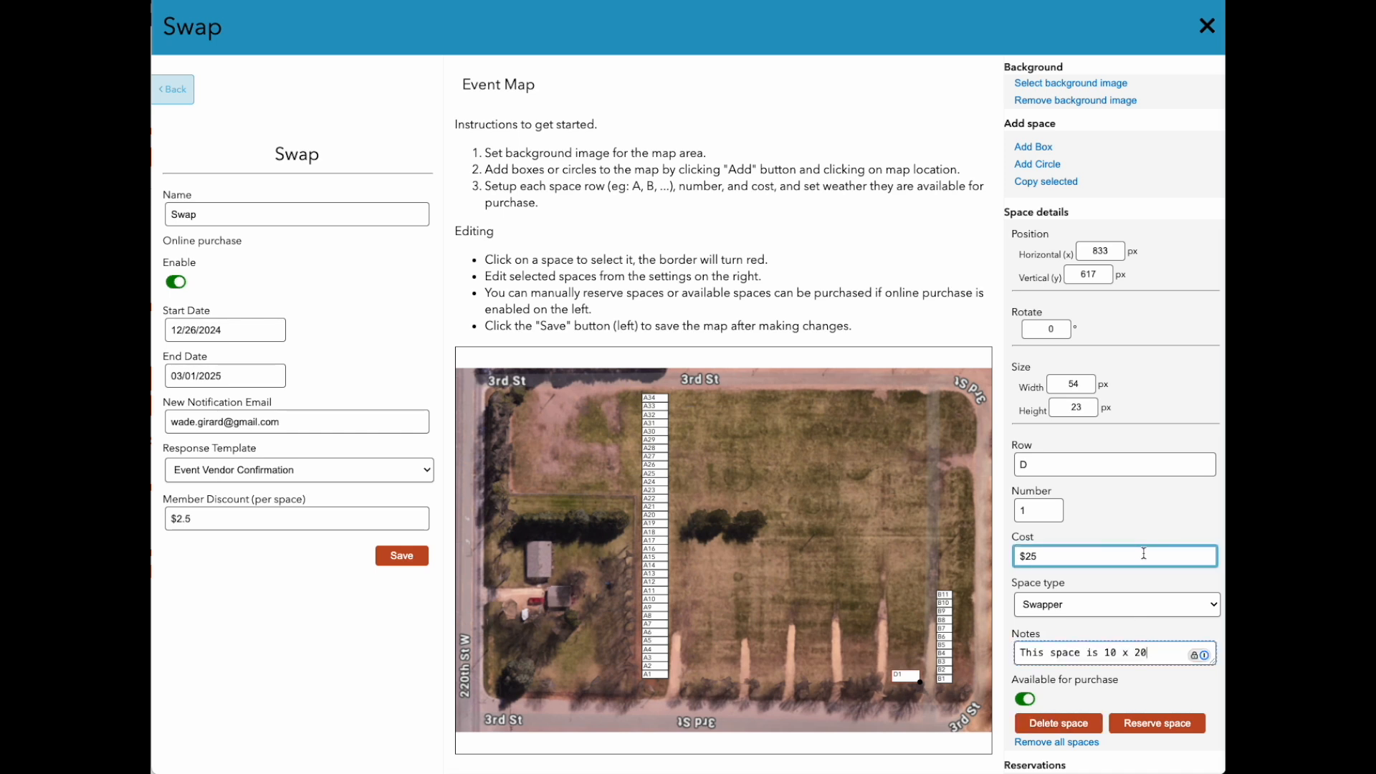
click(1125, 587)
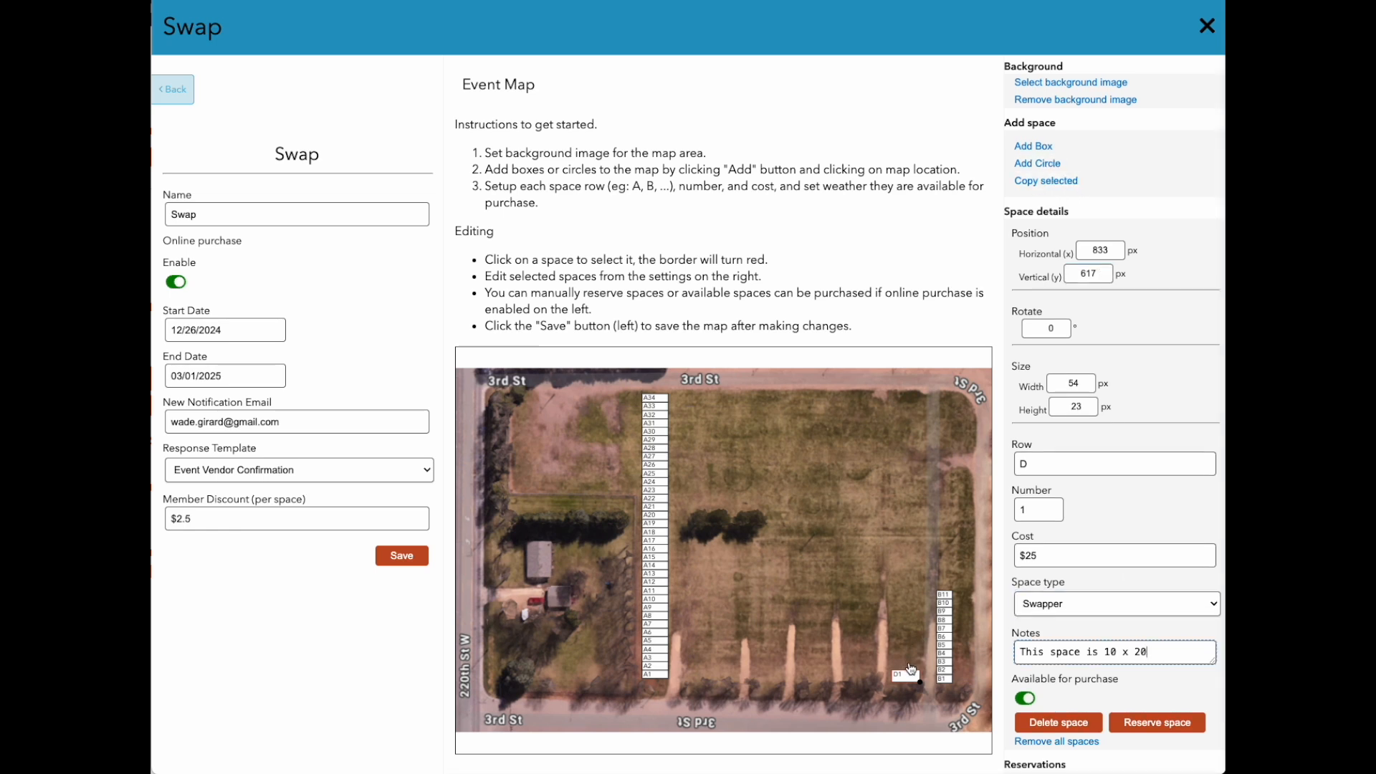
Step: Make 20 copies of space D1, placed above it on the Swap map
click(1061, 180)
click(647, 182)
click(651, 180)
click(651, 180)
text(20)
click(651, 228)
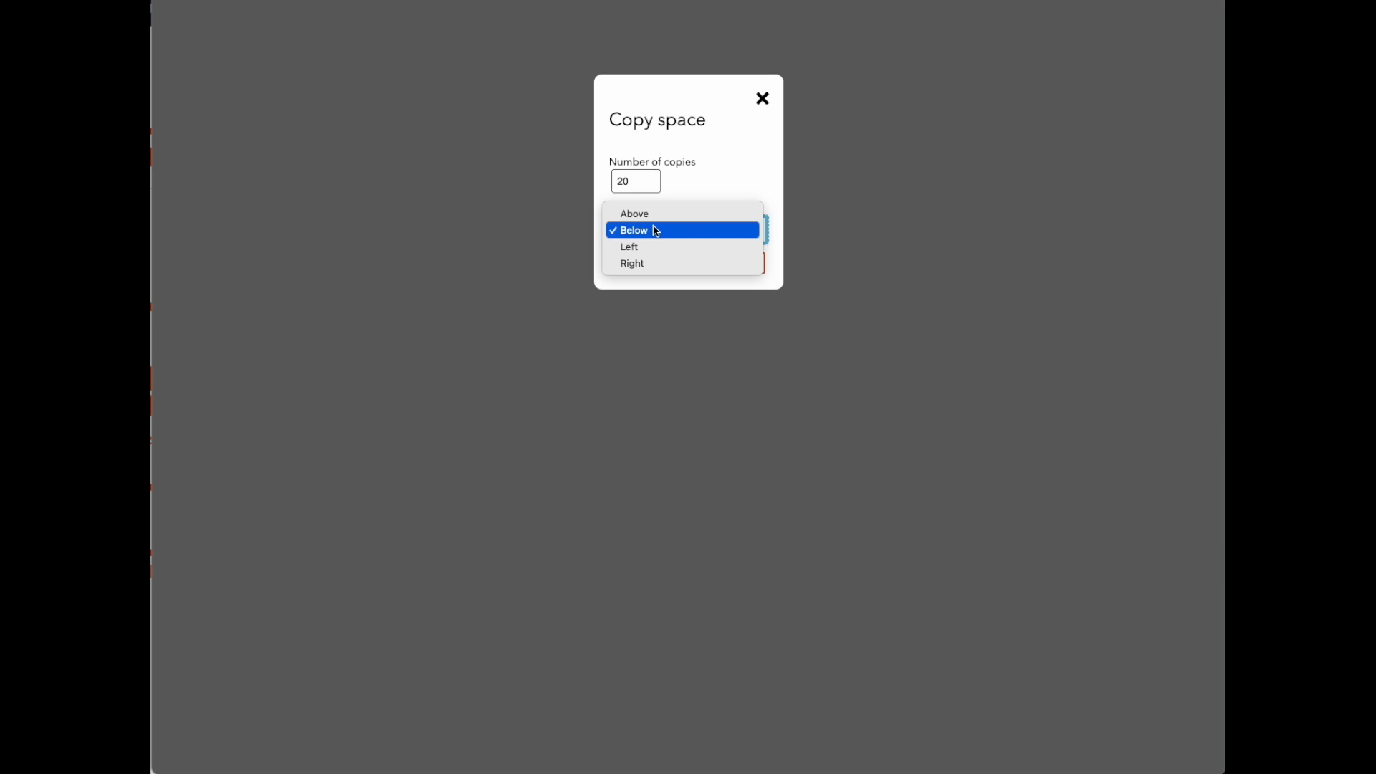
click(638, 214)
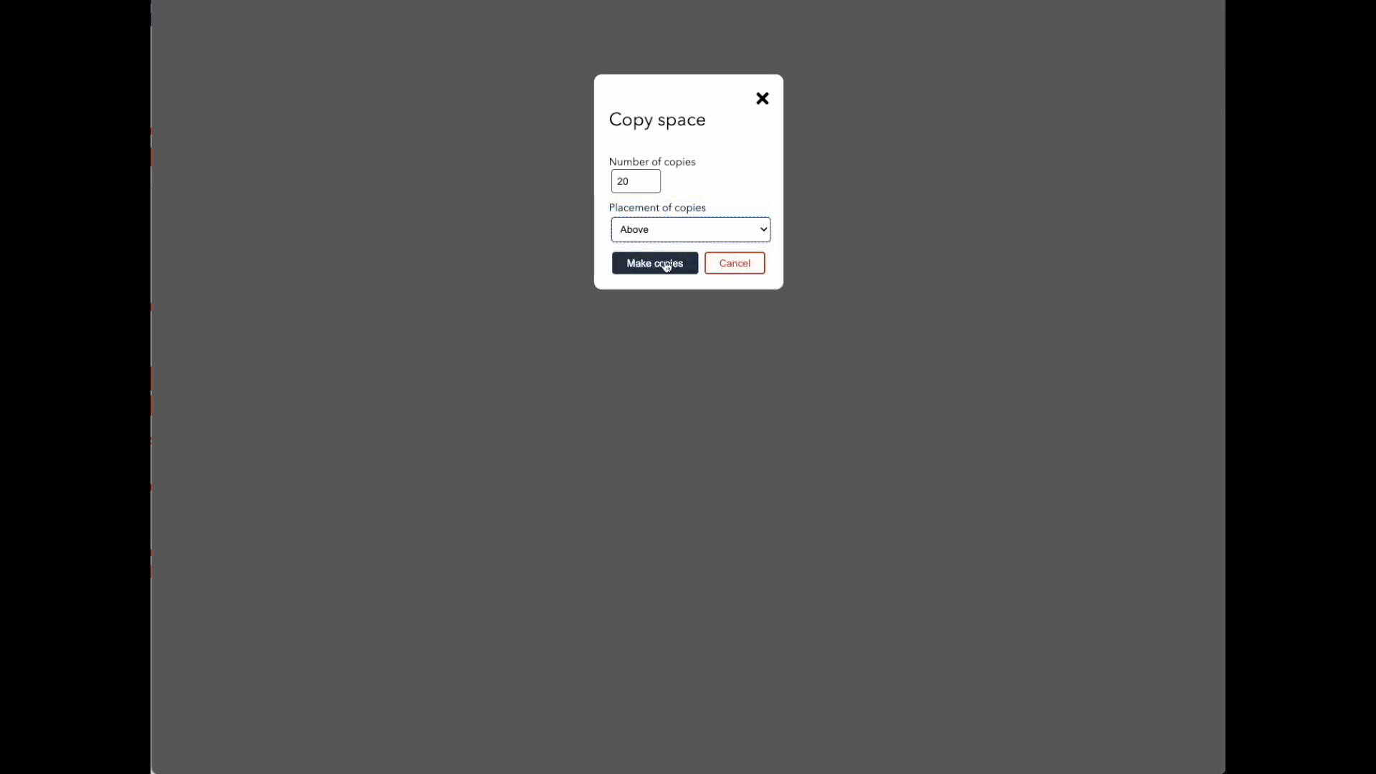
click(667, 265)
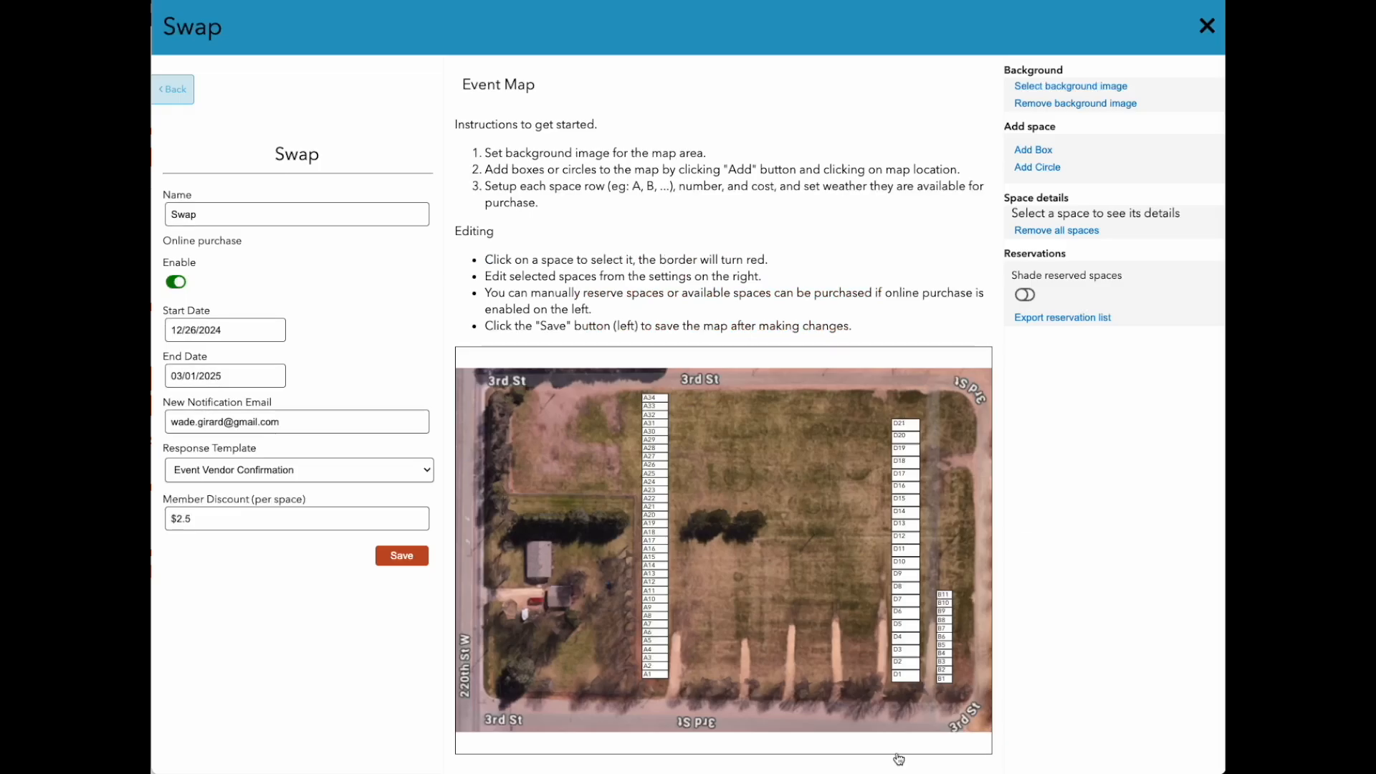
Step: Inspect the number, cost, space type and notes of several row D spaces, ending with D1
click(911, 665)
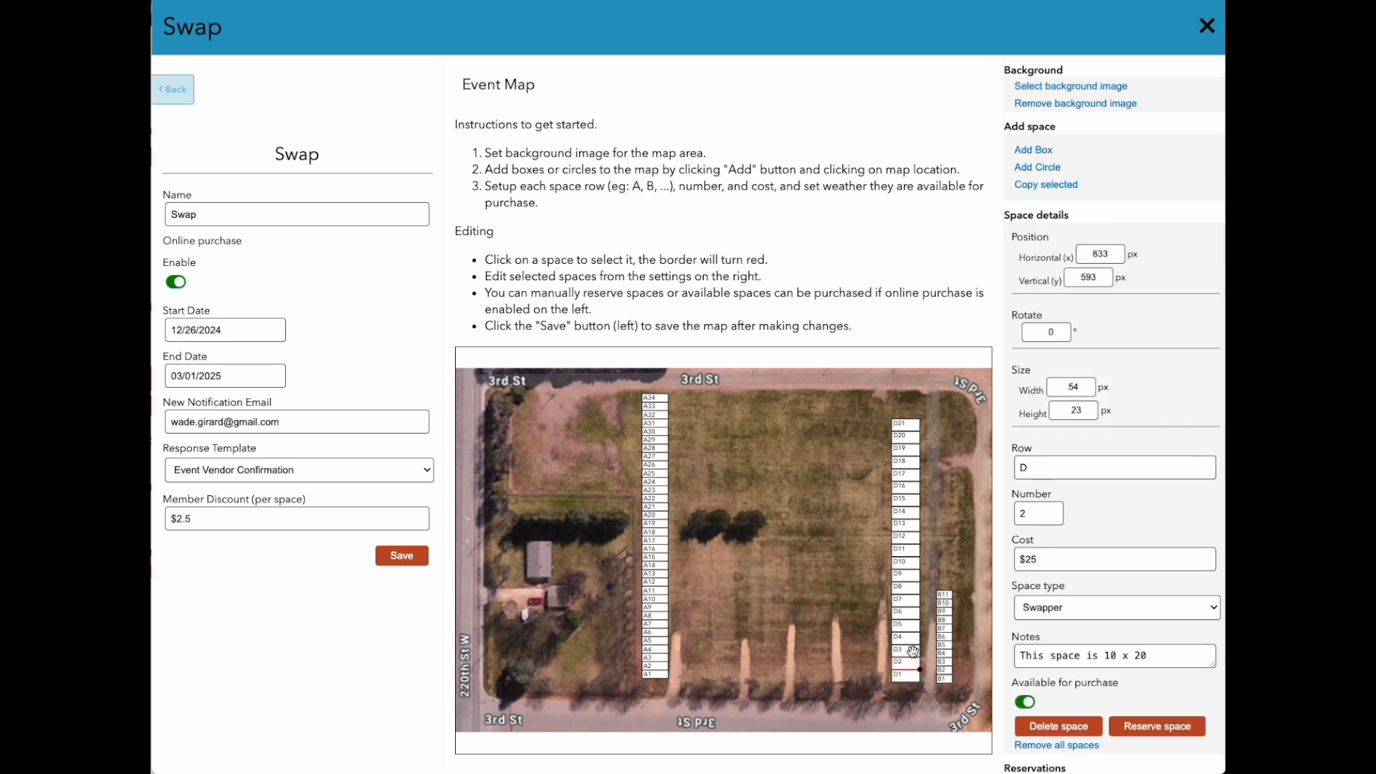
click(910, 637)
click(907, 627)
click(1058, 558)
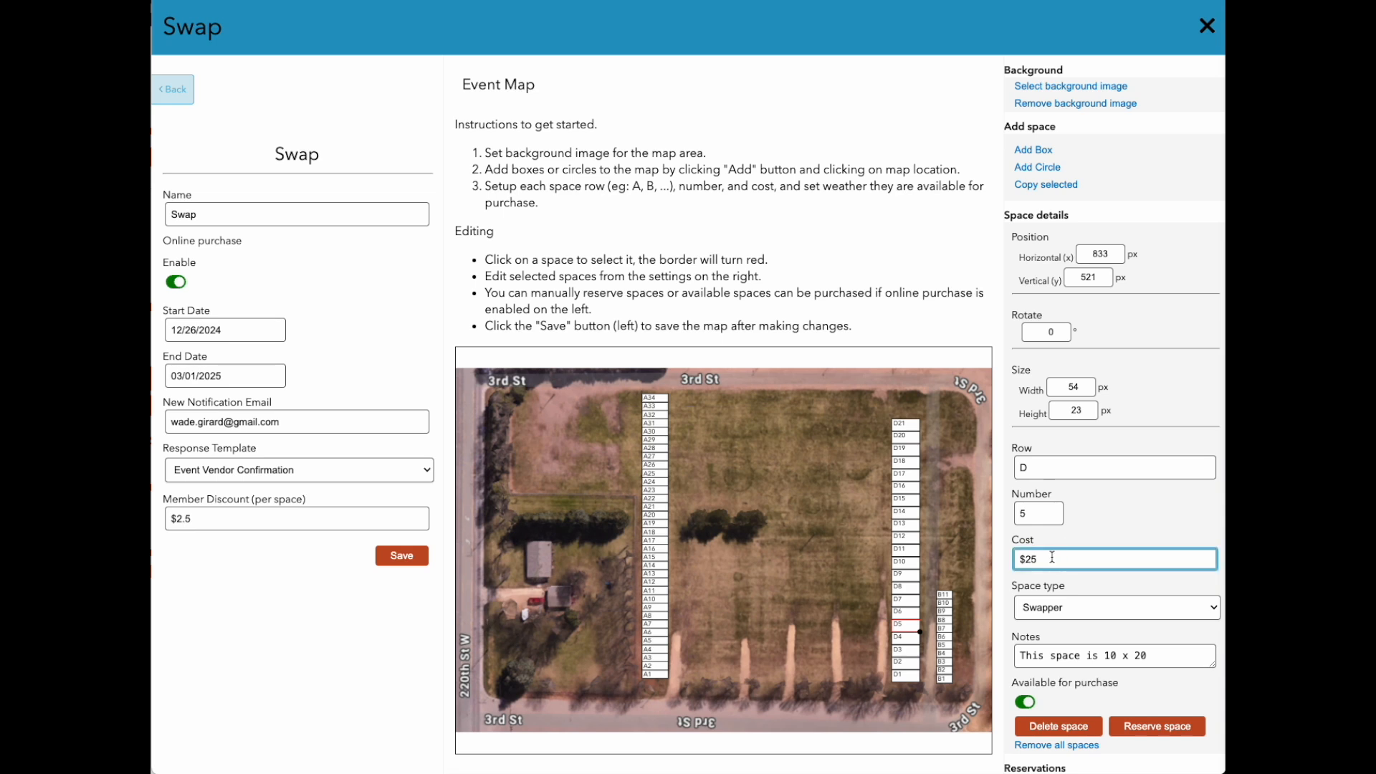
click(1064, 621)
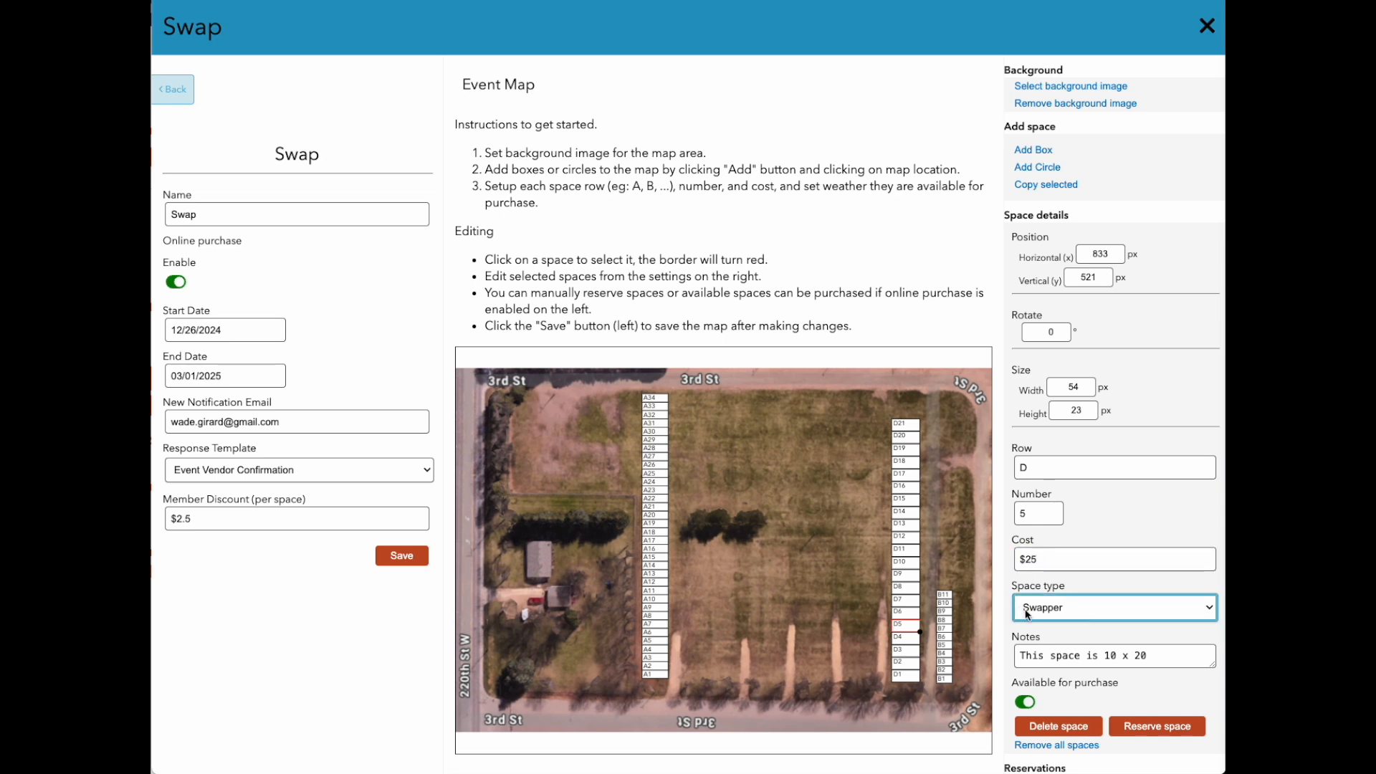
click(1159, 664)
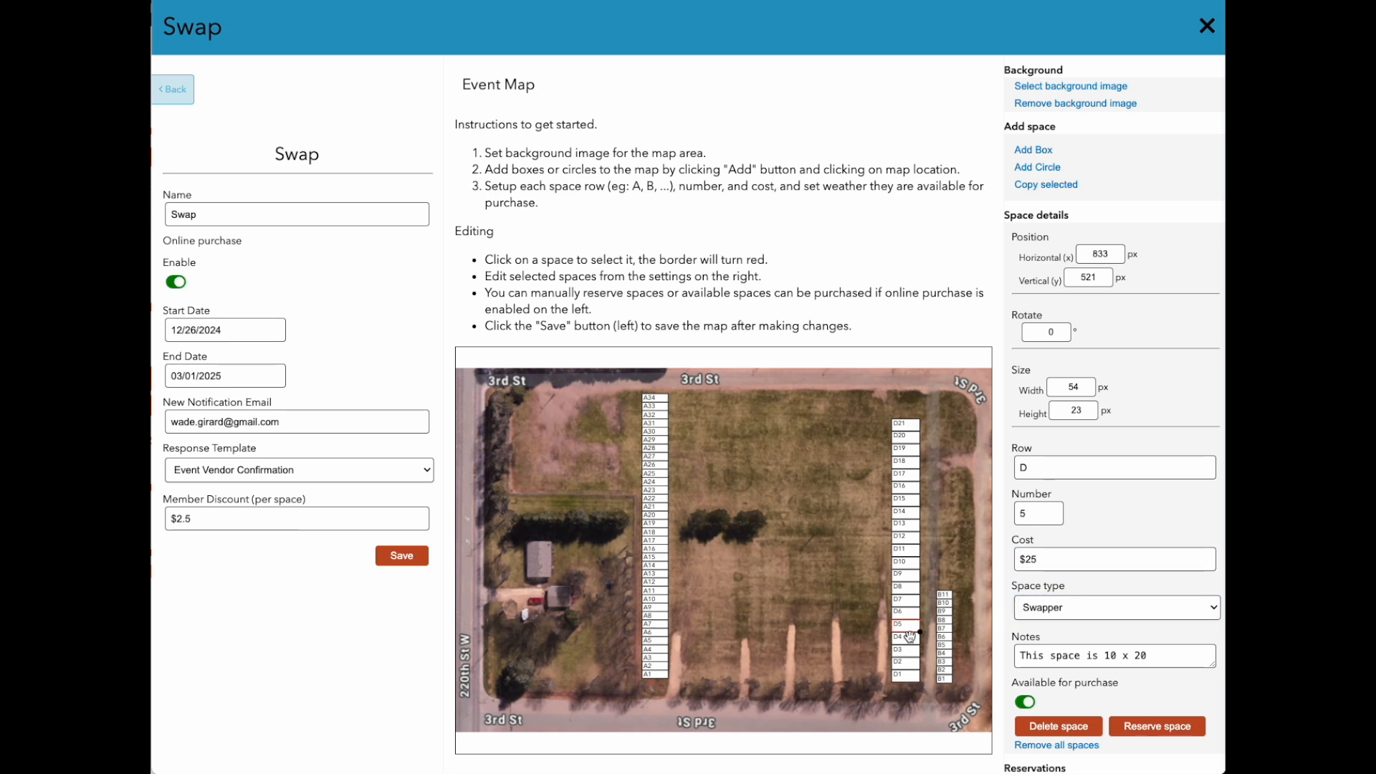
click(908, 675)
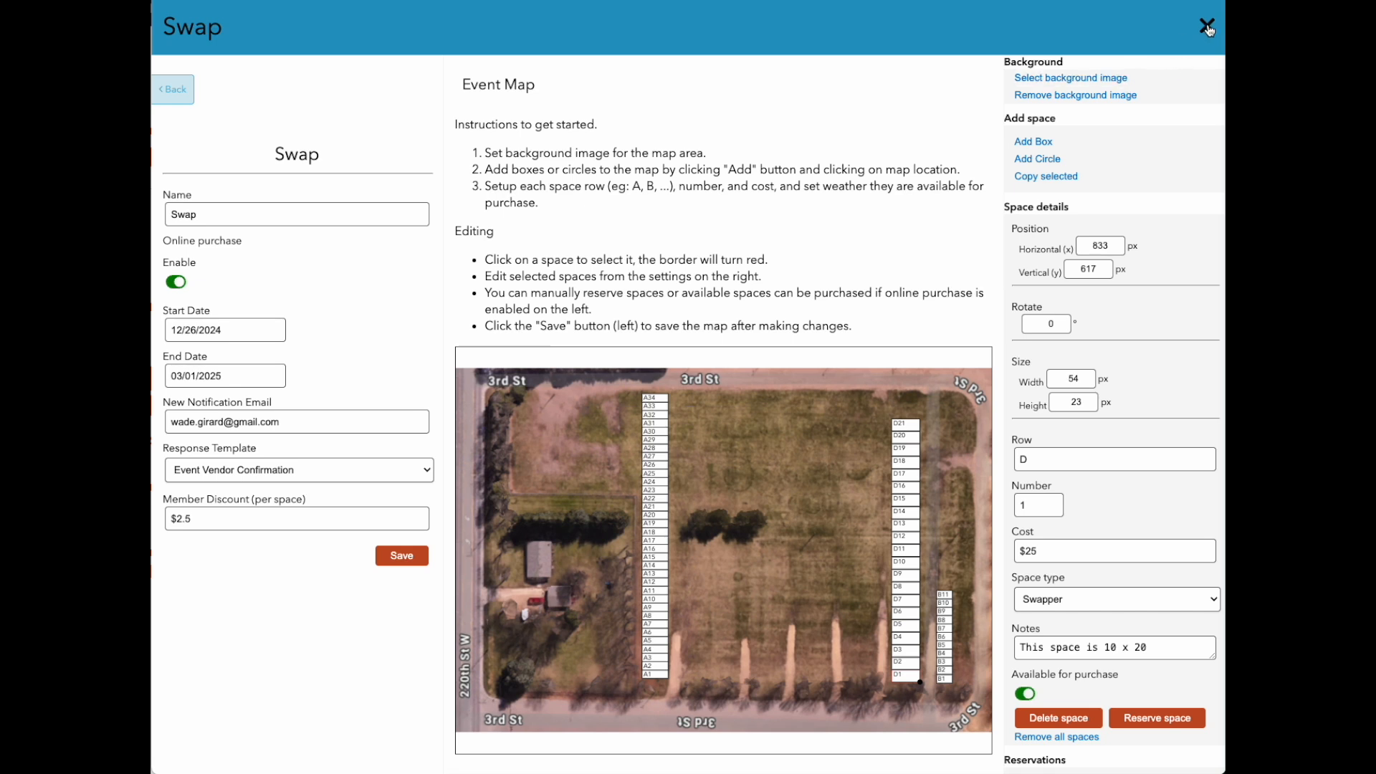
Step: Review the Swap map's member discount, response template choices, notification email, and start and end dates
click(243, 517)
drag(207, 518, 169, 518)
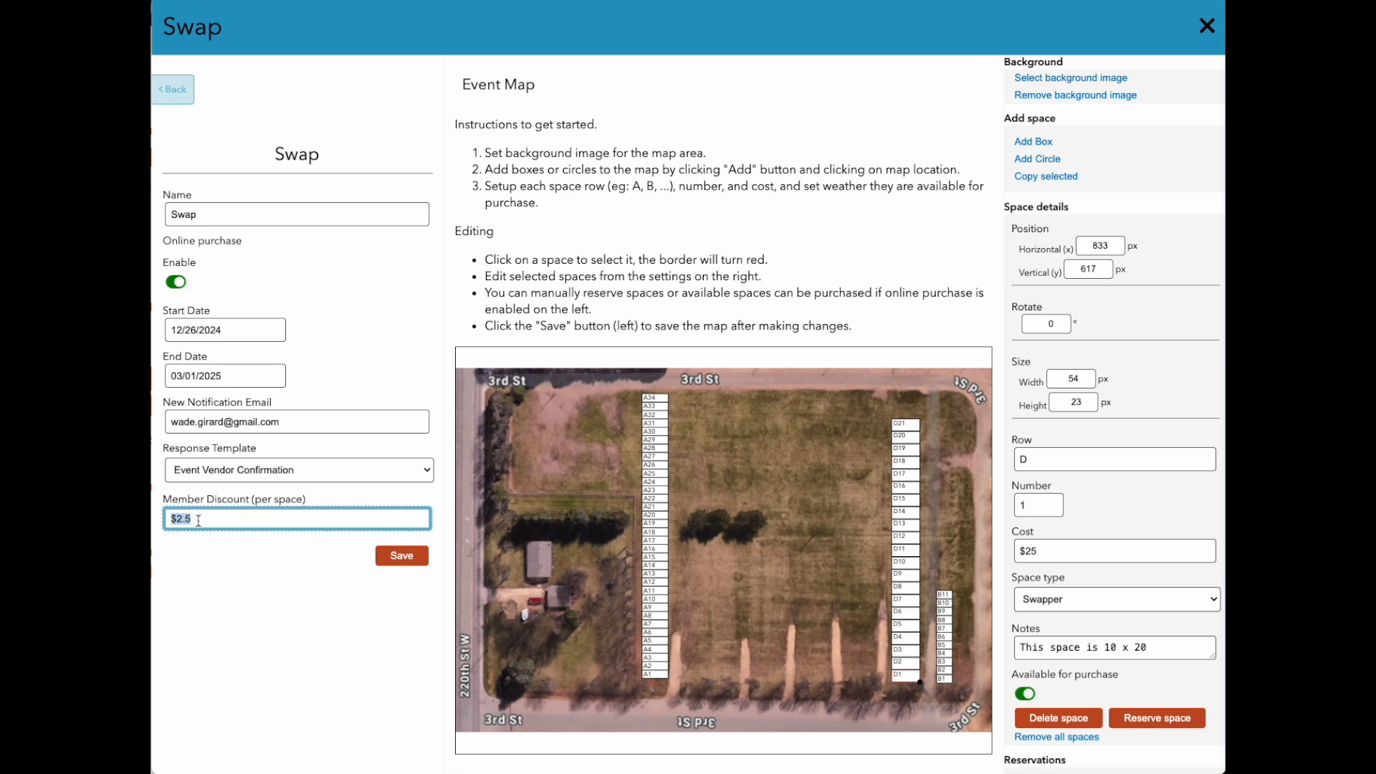
click(302, 470)
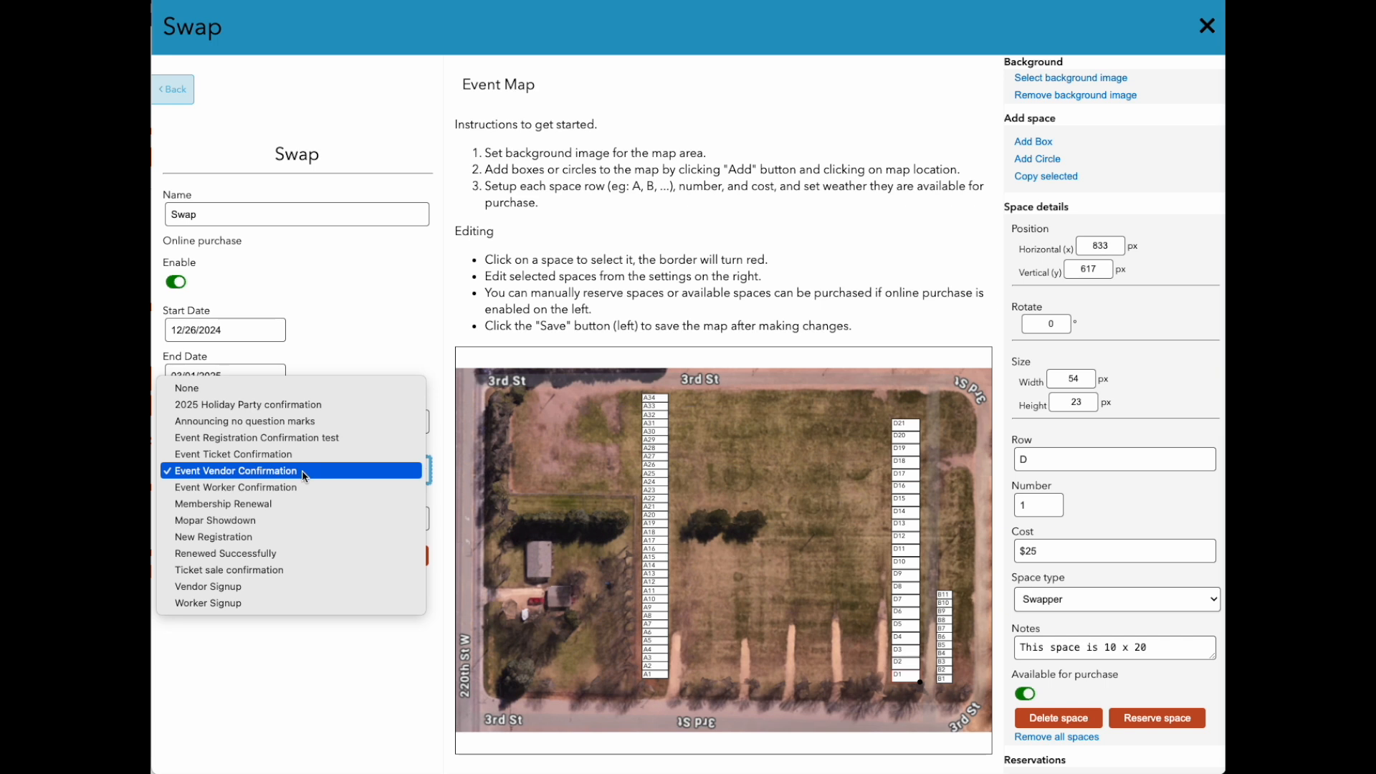
click(328, 663)
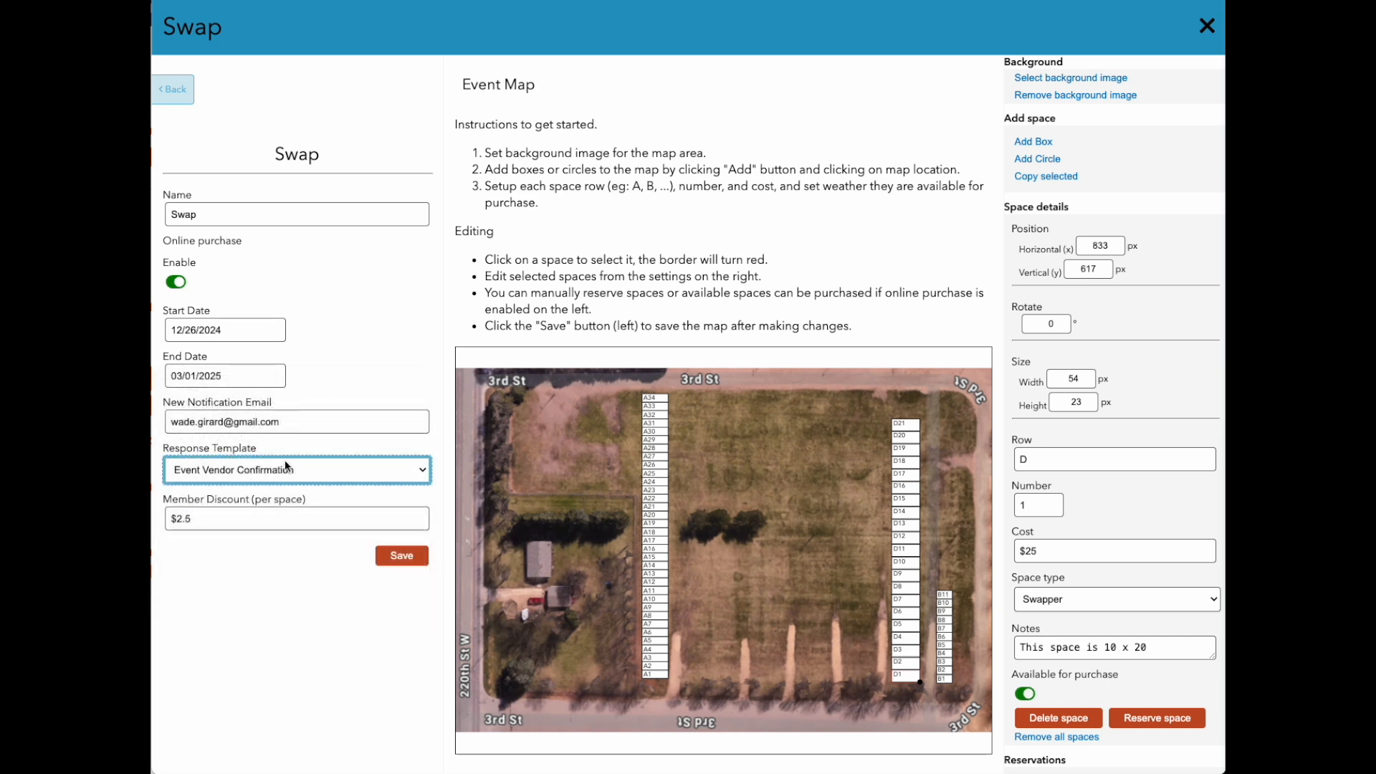
click(297, 423)
drag(298, 423, 165, 422)
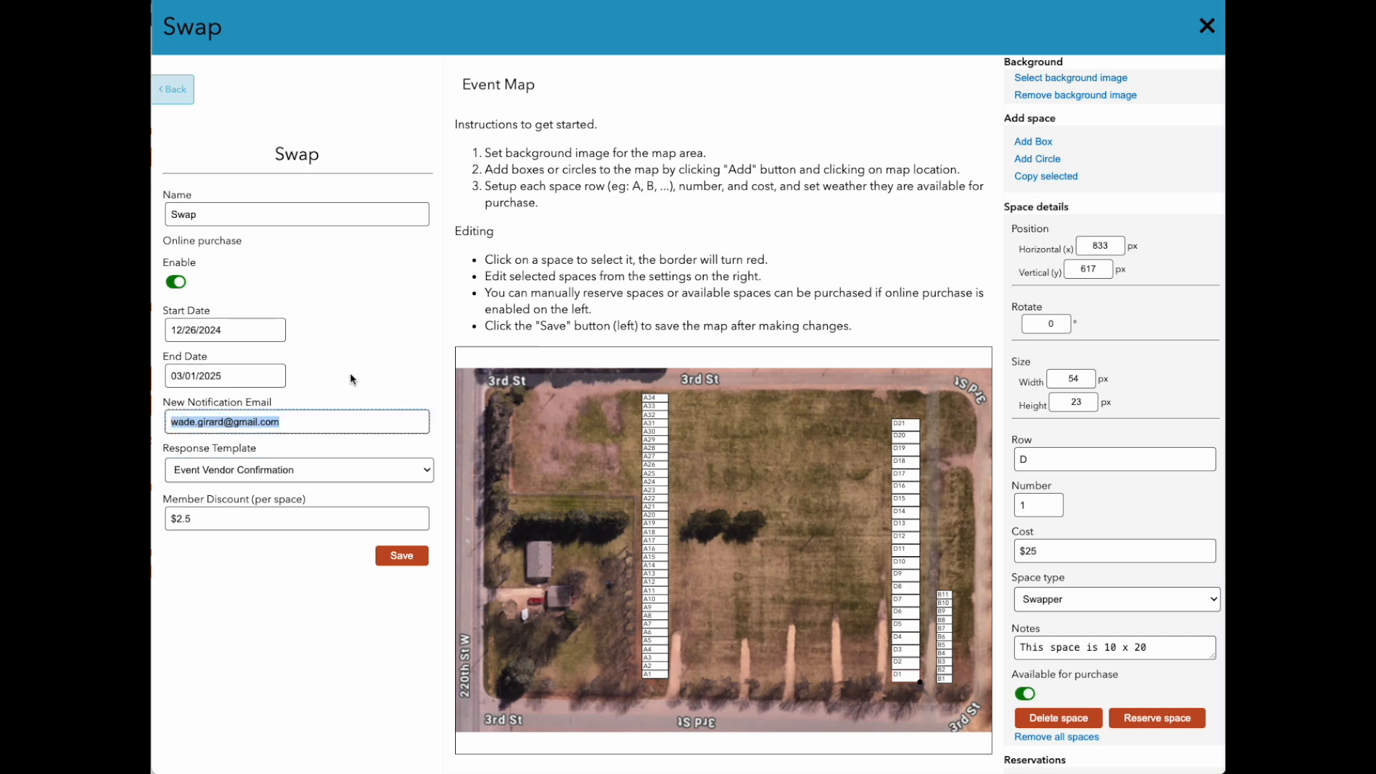
click(245, 331)
click(249, 374)
click(387, 311)
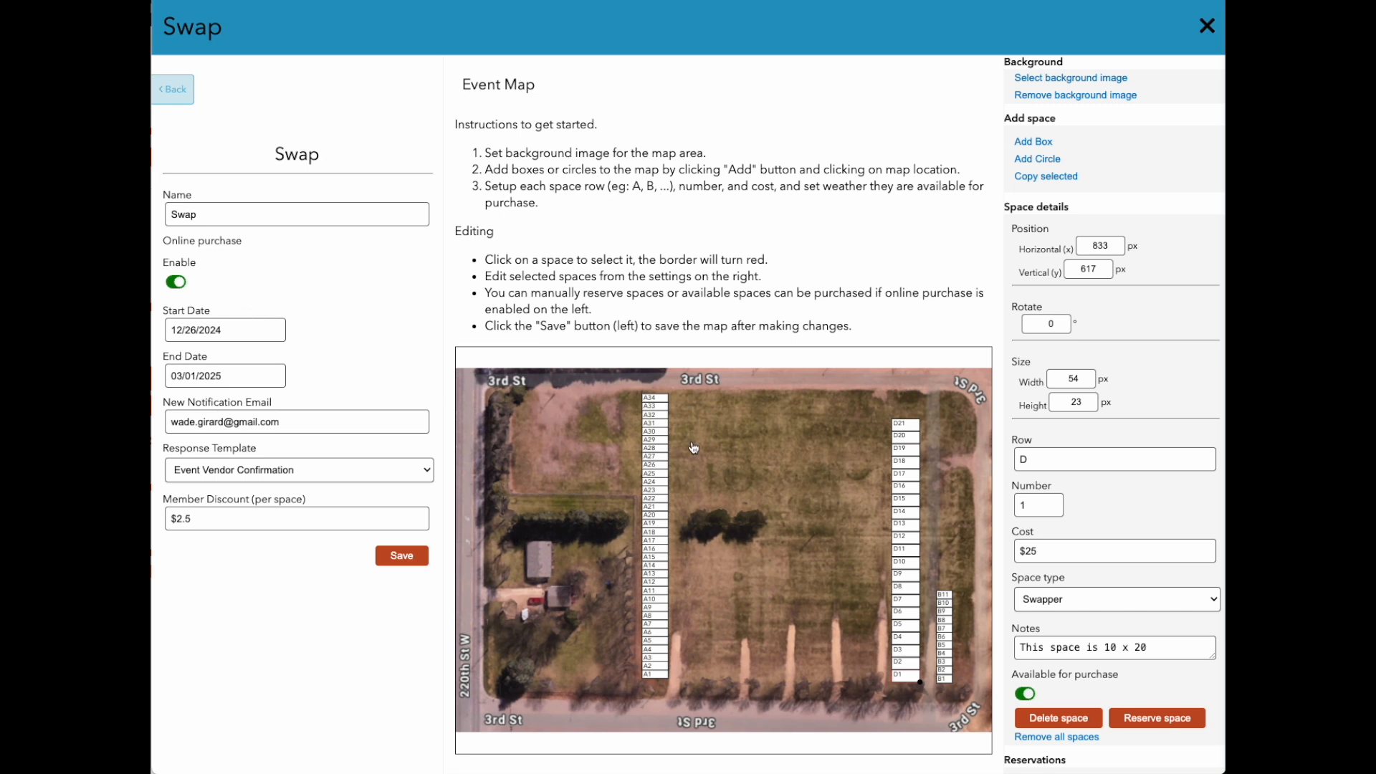
Step: Save the Swap map and return to the list of maps
click(256, 208)
click(1209, 149)
click(401, 556)
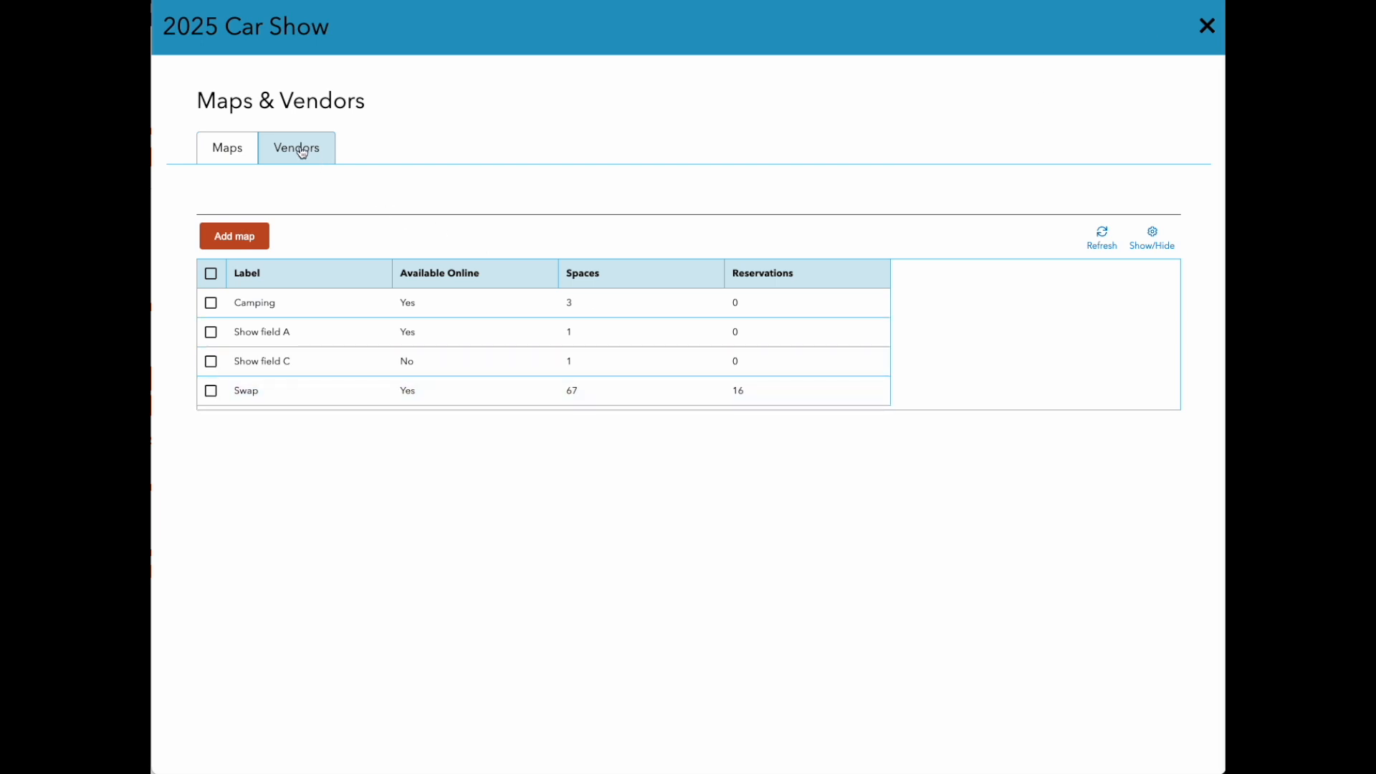
Step: Review the event's vendor list with its types and contact details, then return to the 2025 Car Show overview
click(301, 152)
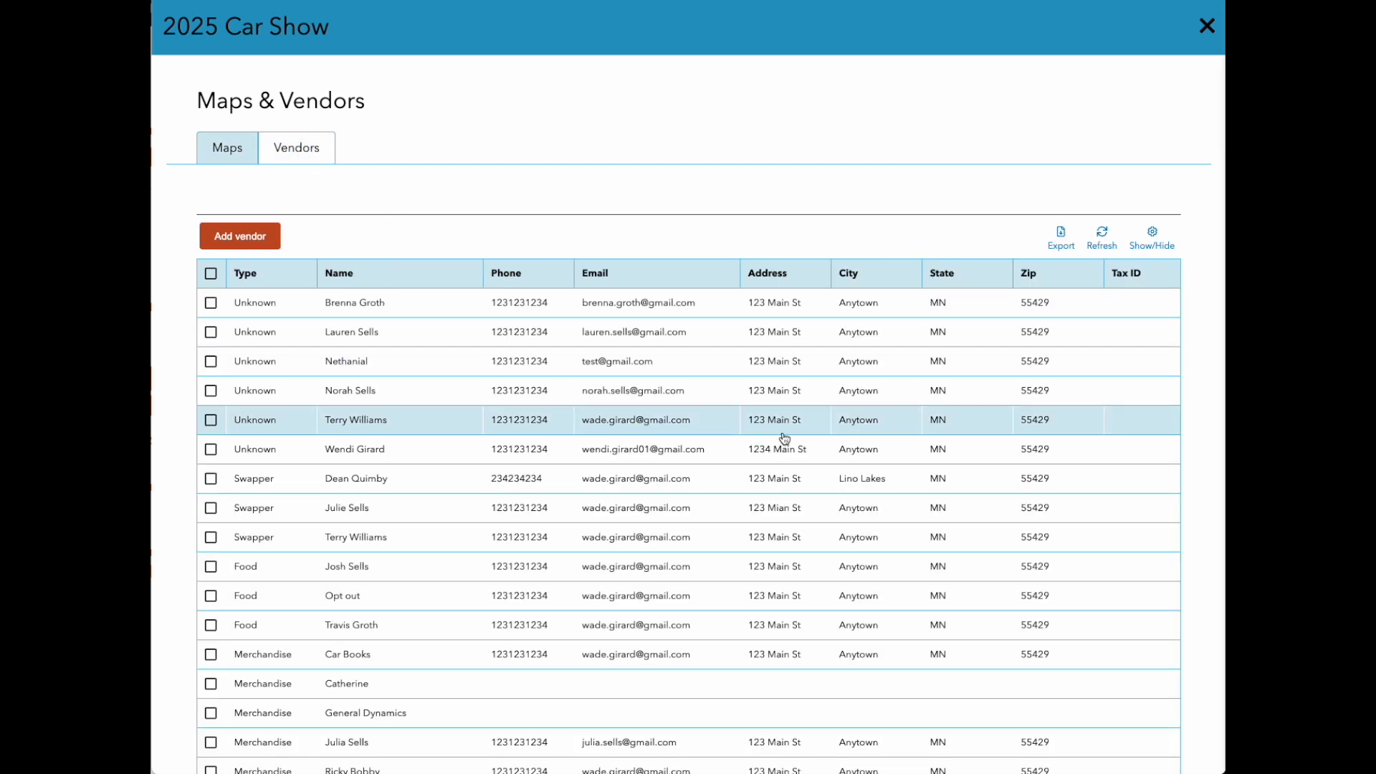
scroll(785, 438, down, 1)
scroll(785, 439, up, 1)
scroll(784, 438, down, 1)
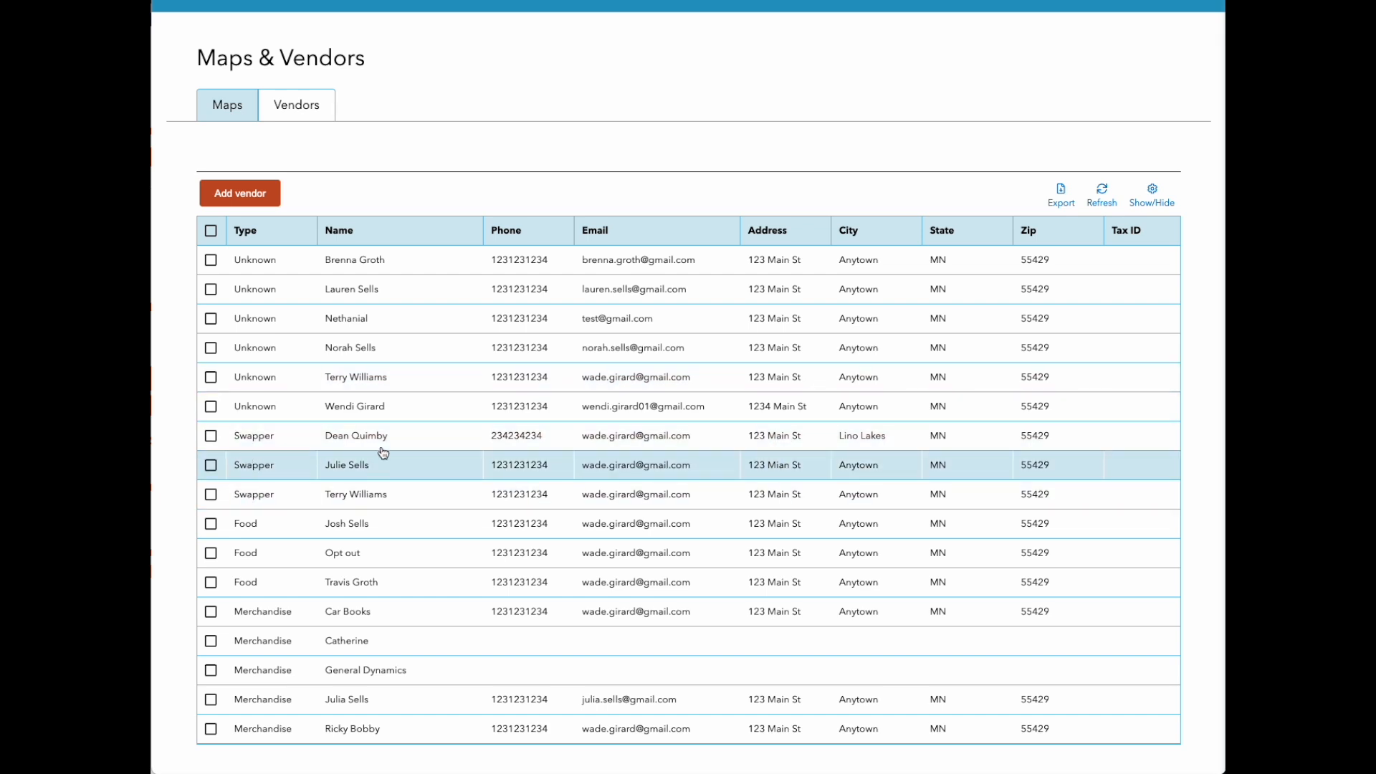
scroll(391, 491, up, 1)
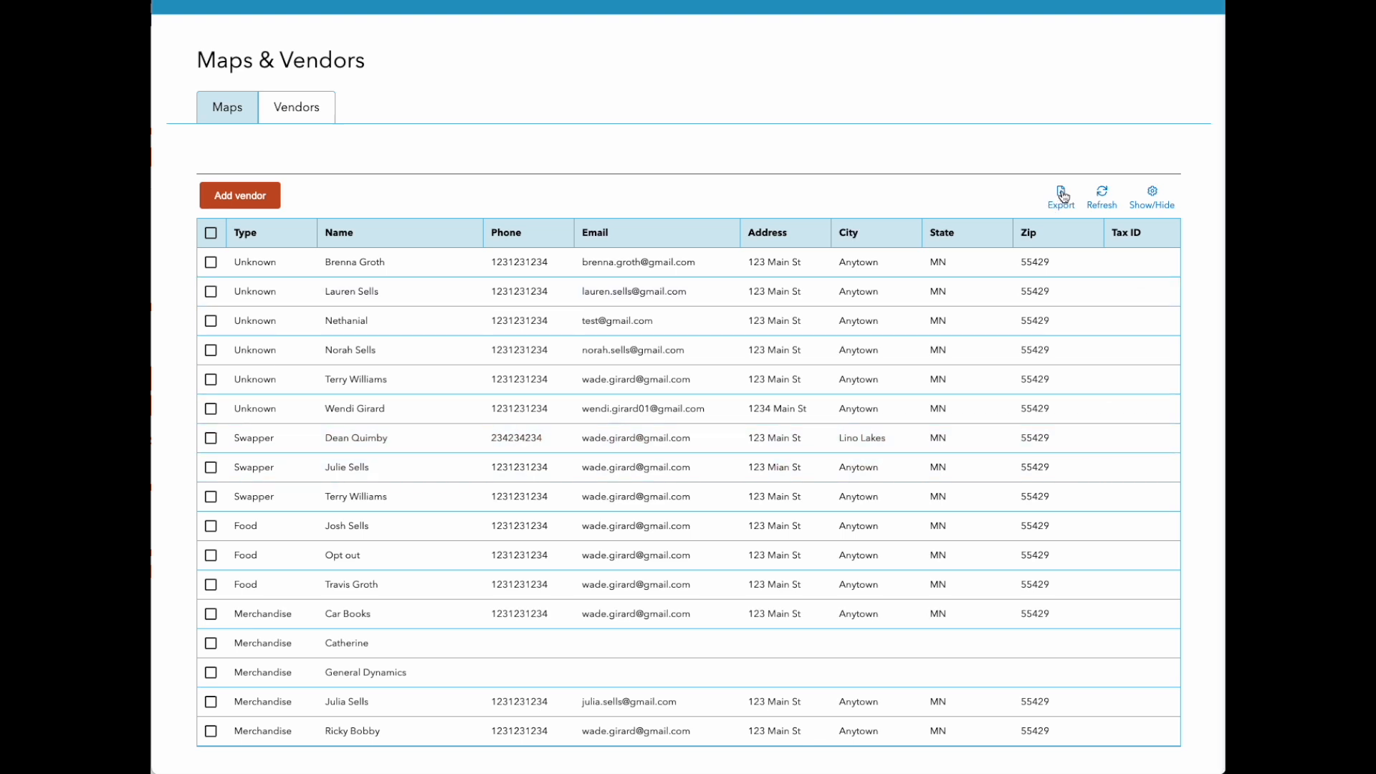
click(250, 121)
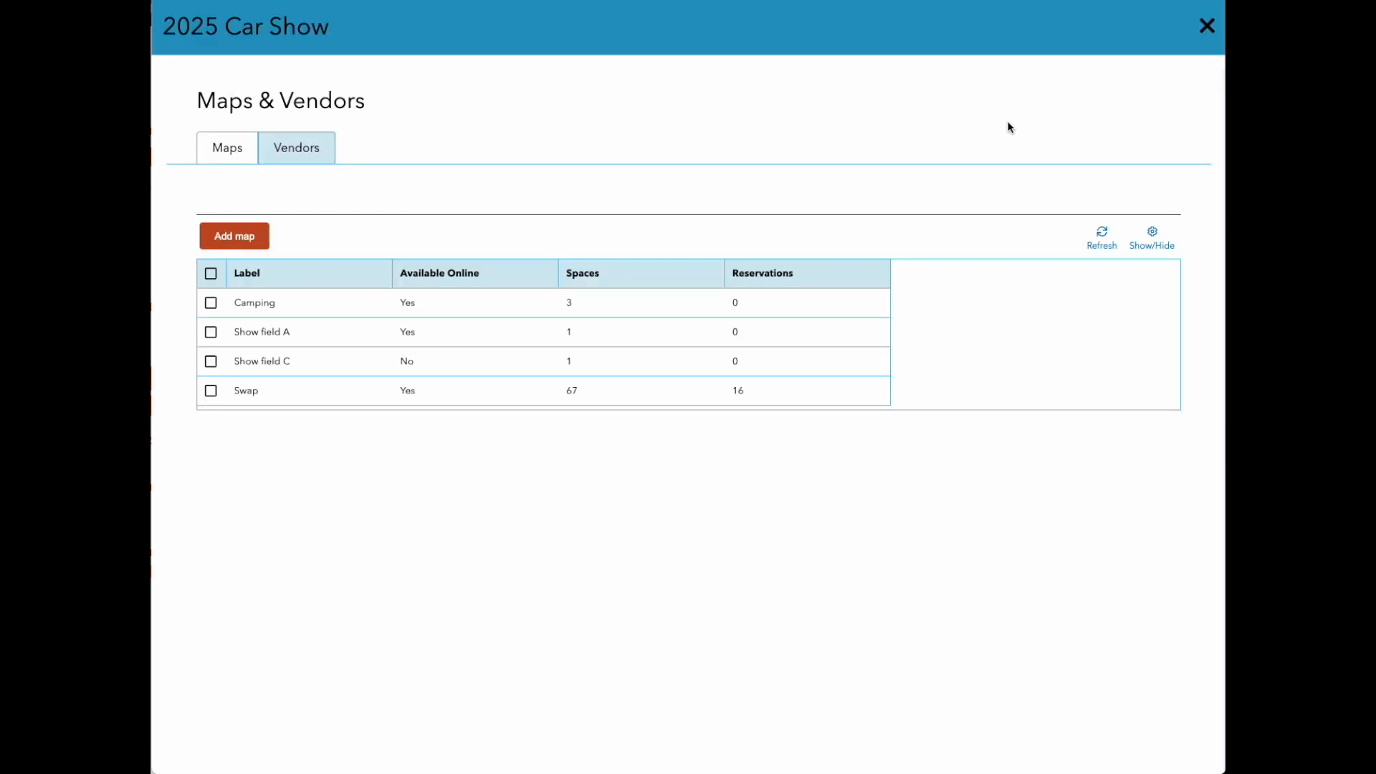
click(1207, 28)
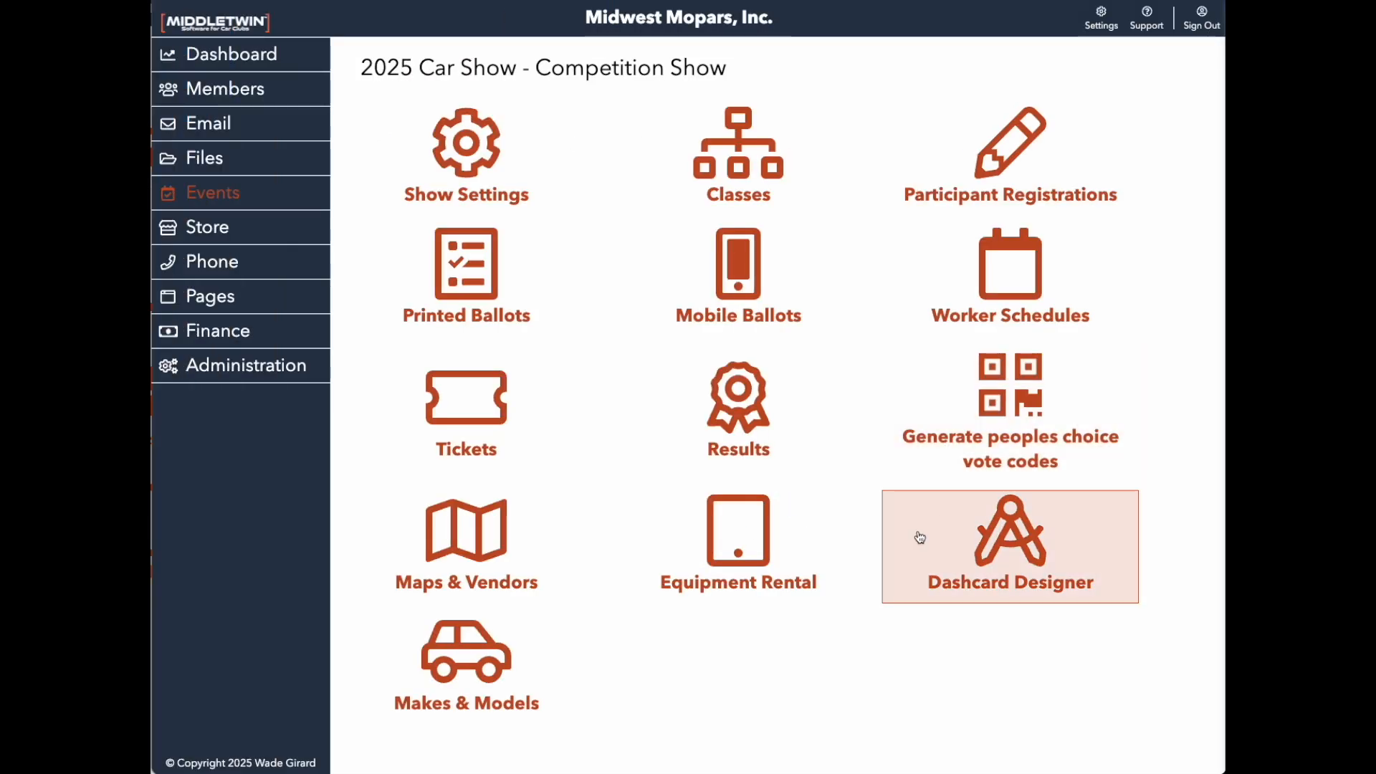
Step: Review the event's equipment rentals and the products configured for point of sale, then return to the event overview
click(766, 527)
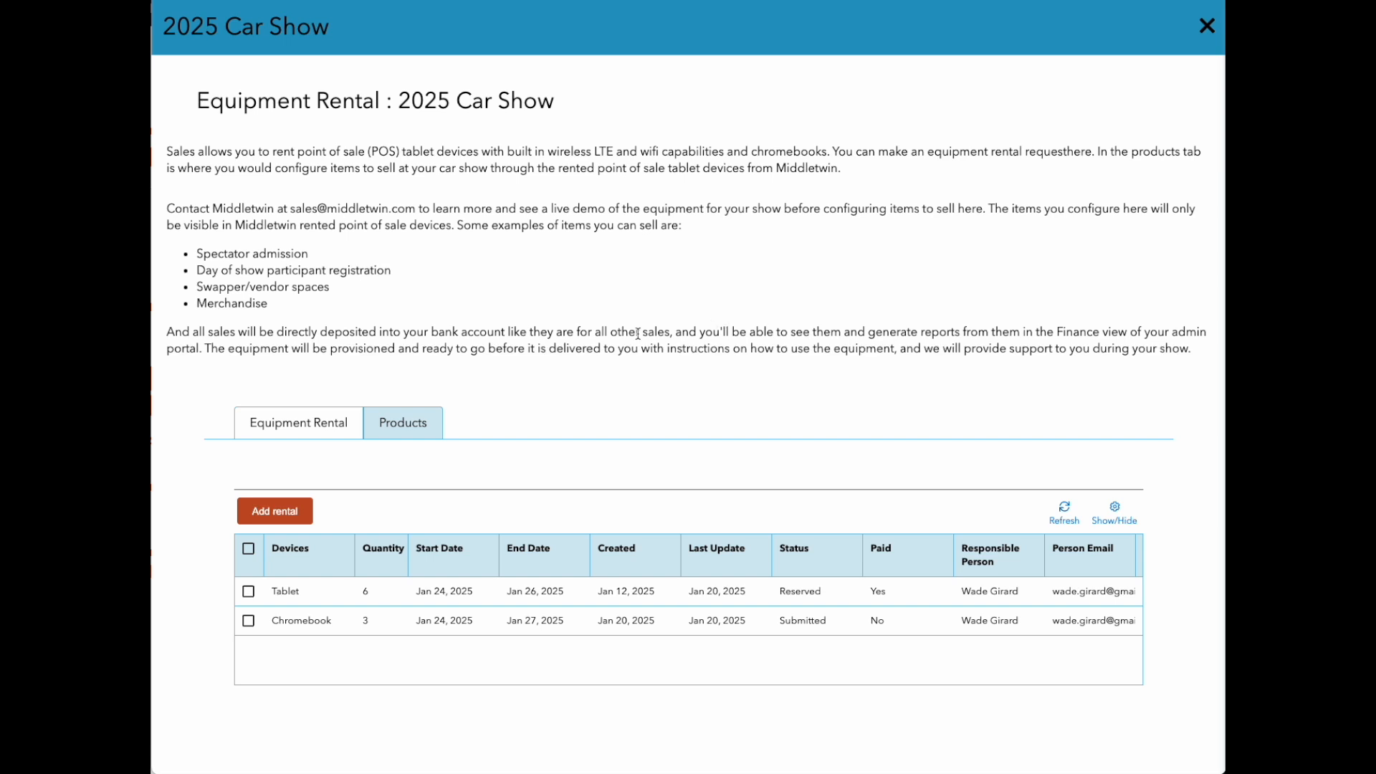
click(404, 430)
scroll(825, 634, down, 1)
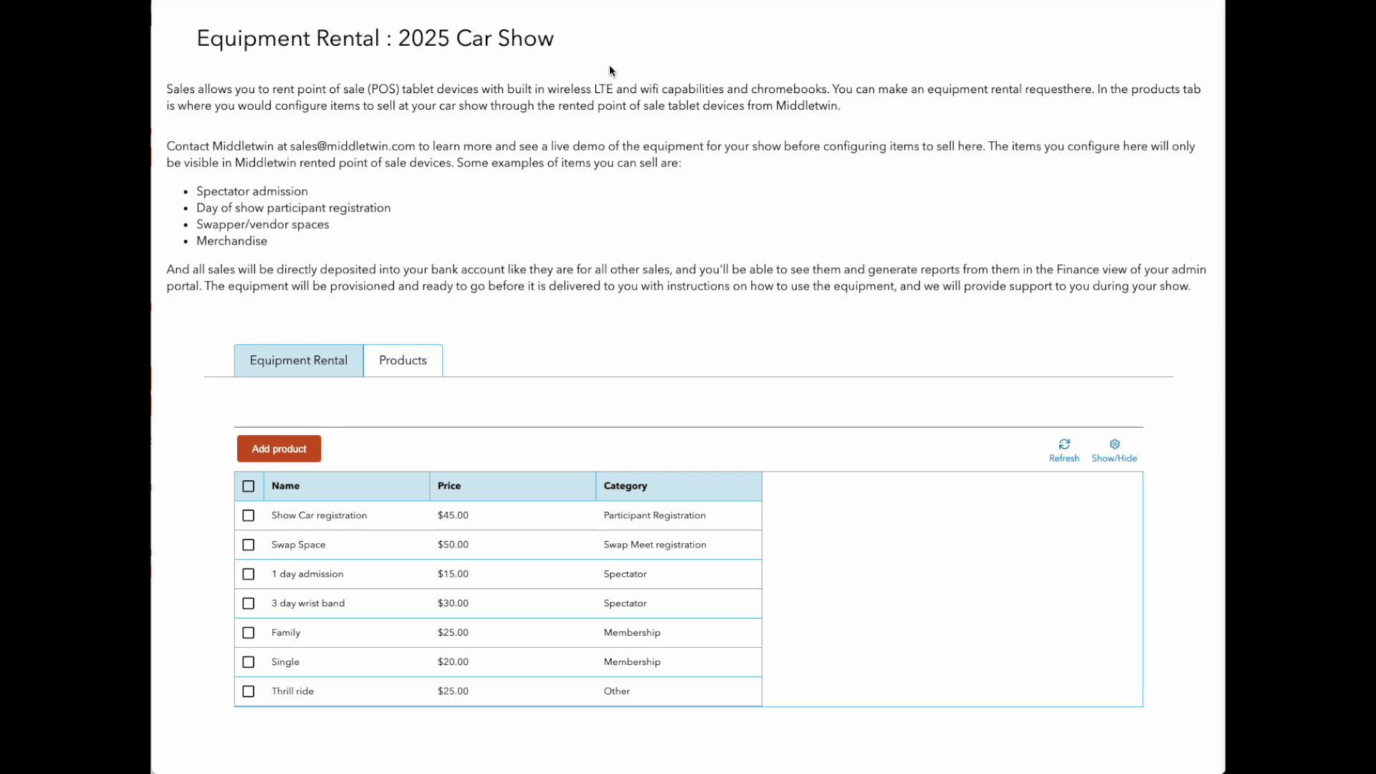
scroll(609, 70, up, 1)
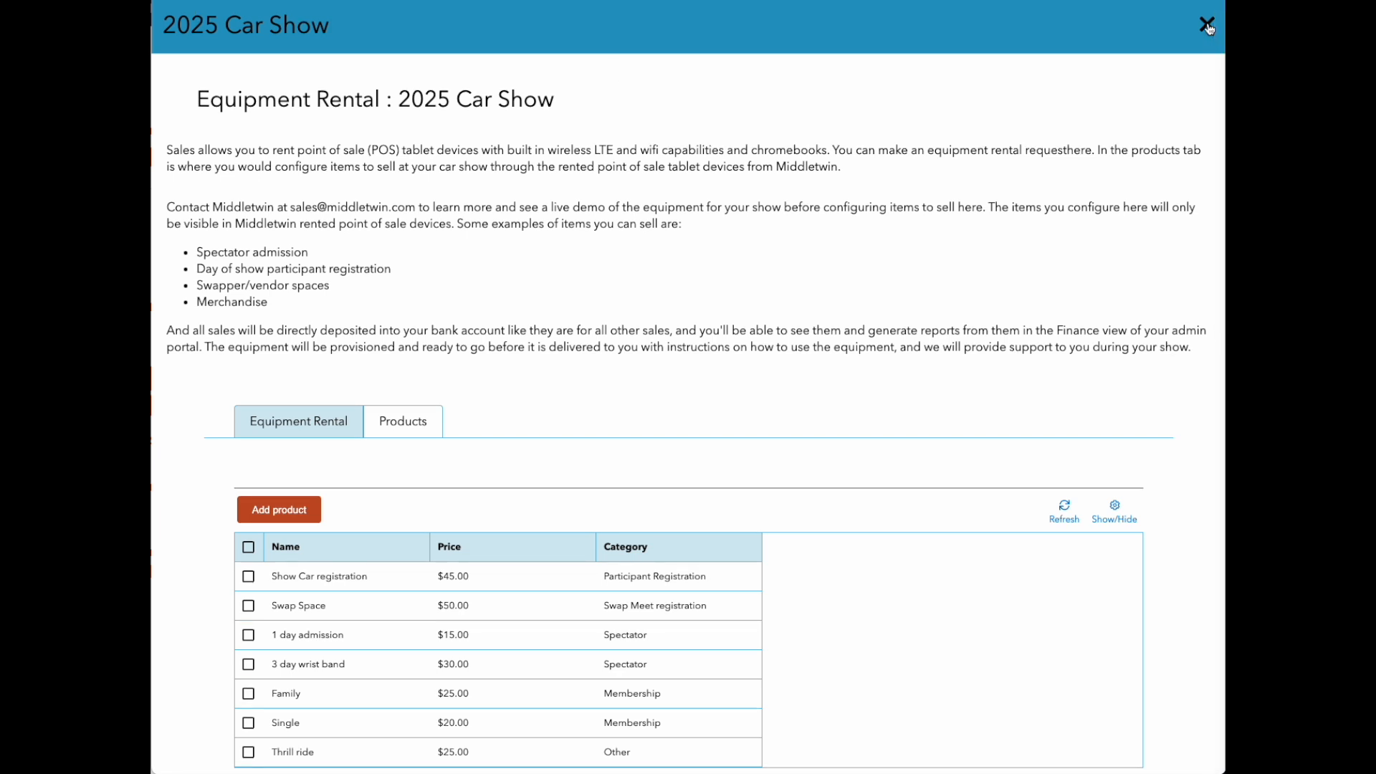
click(1207, 26)
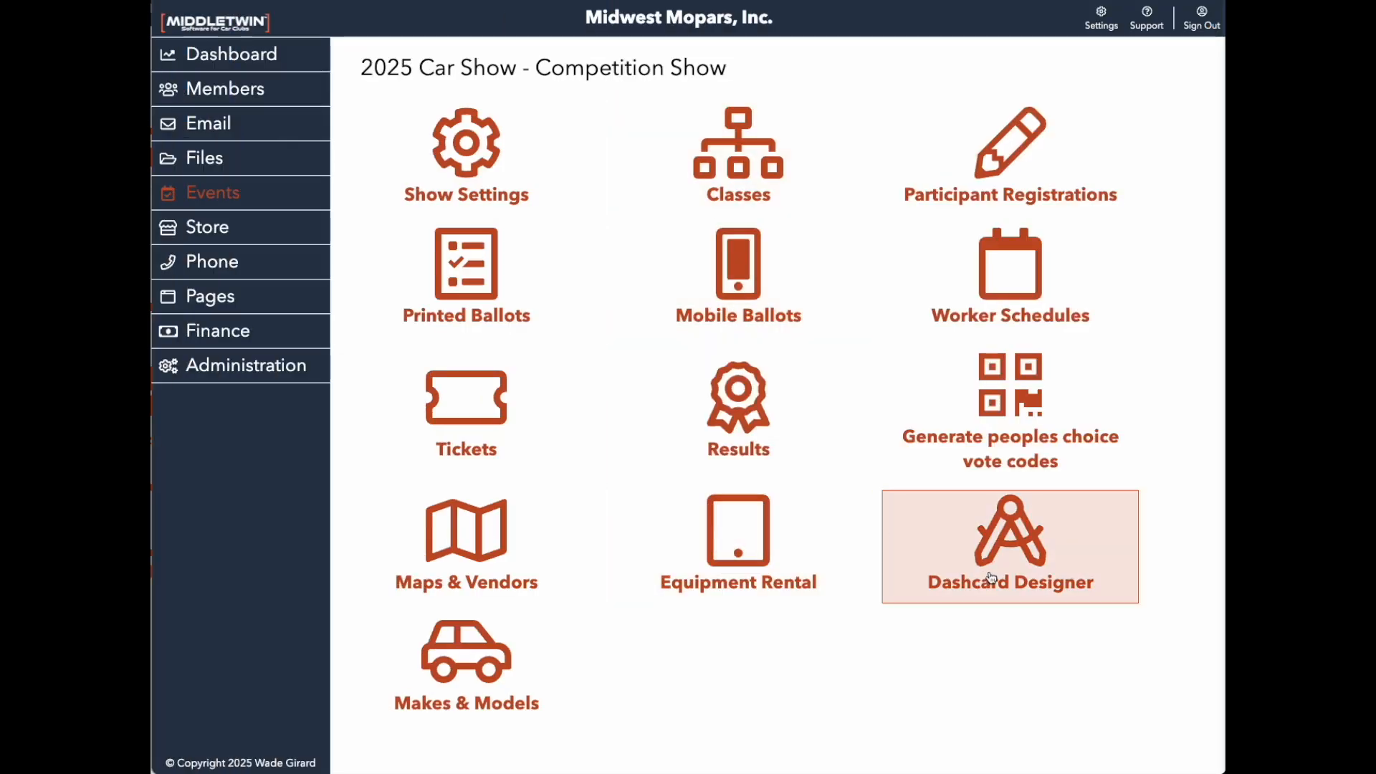
Step: Open the Basic dashcard, add an image tile with the auto show poster screenshot, and place it in the card's upper-left corner
click(1029, 541)
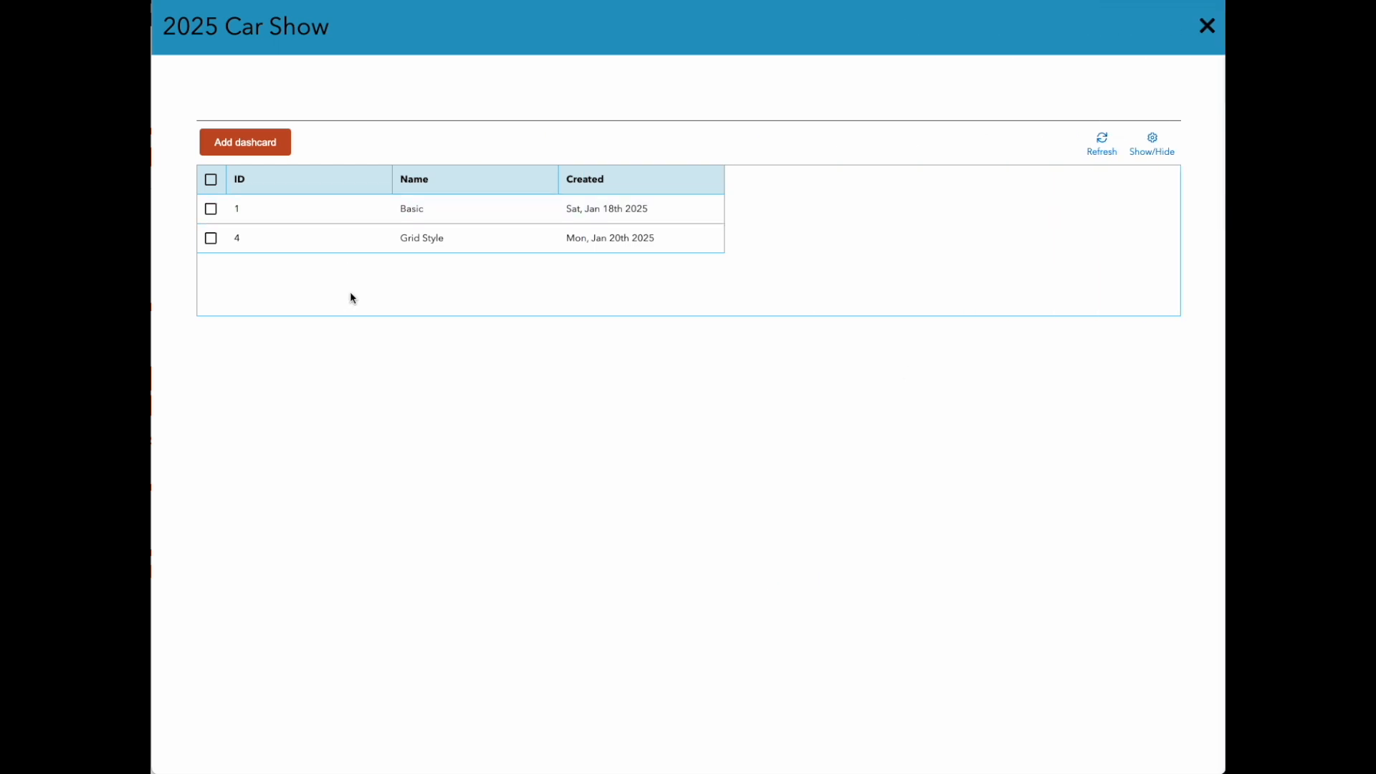
click(461, 214)
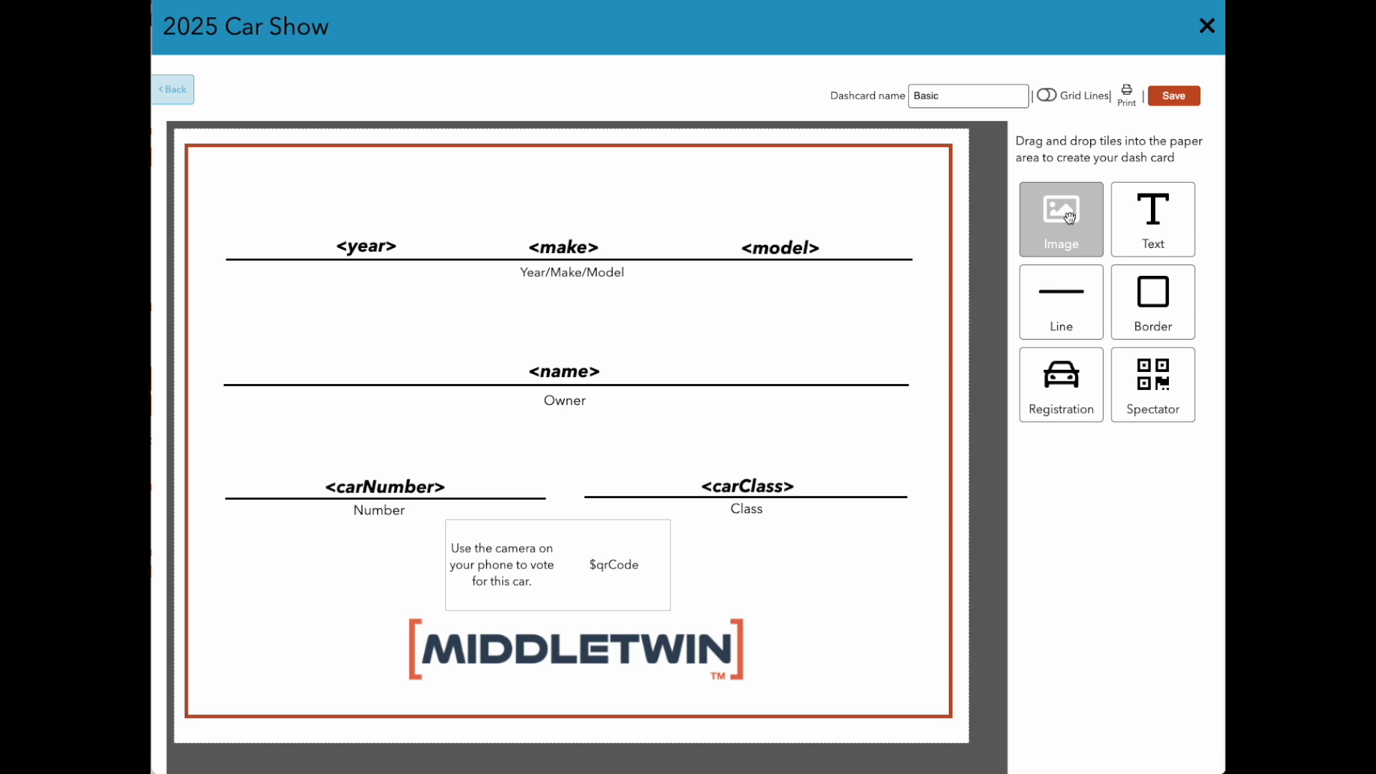
drag(1065, 215, 429, 202)
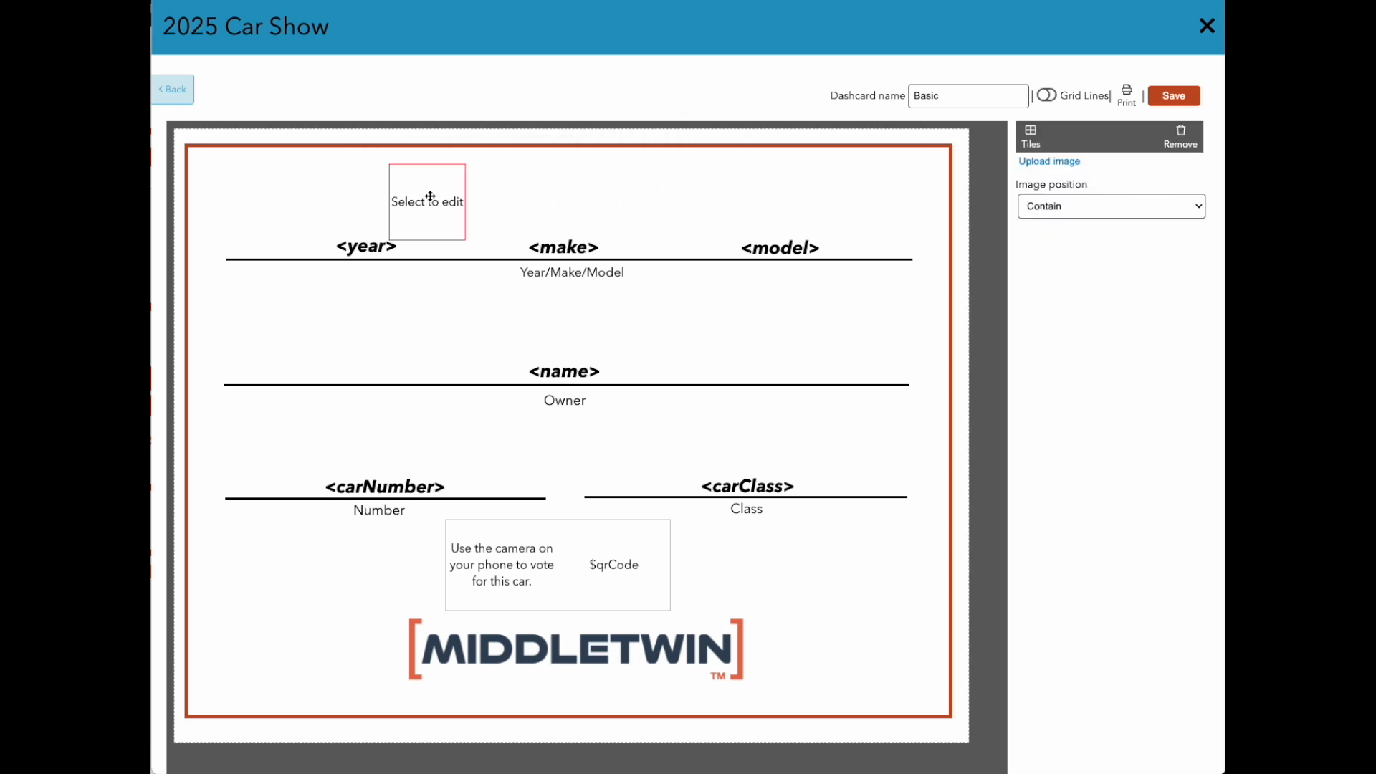
click(1050, 161)
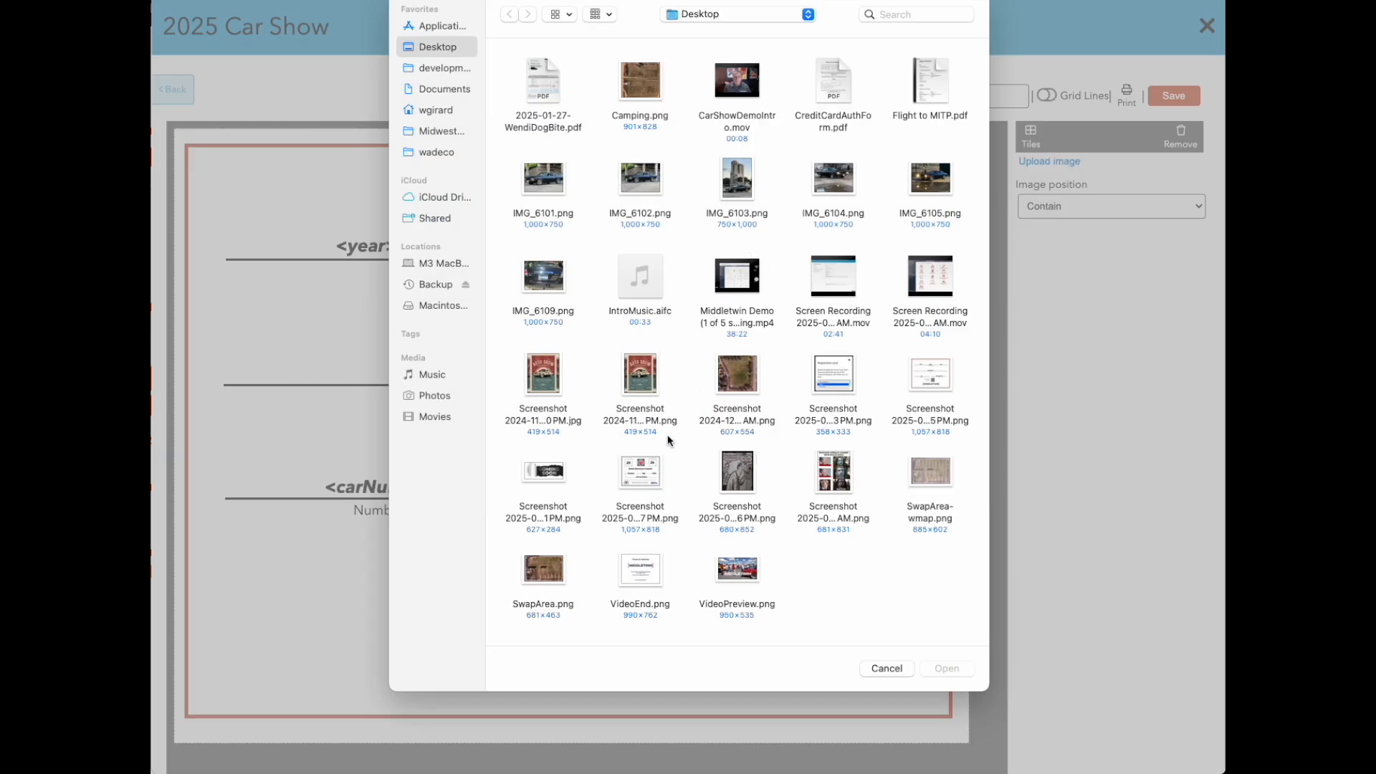
click(947, 668)
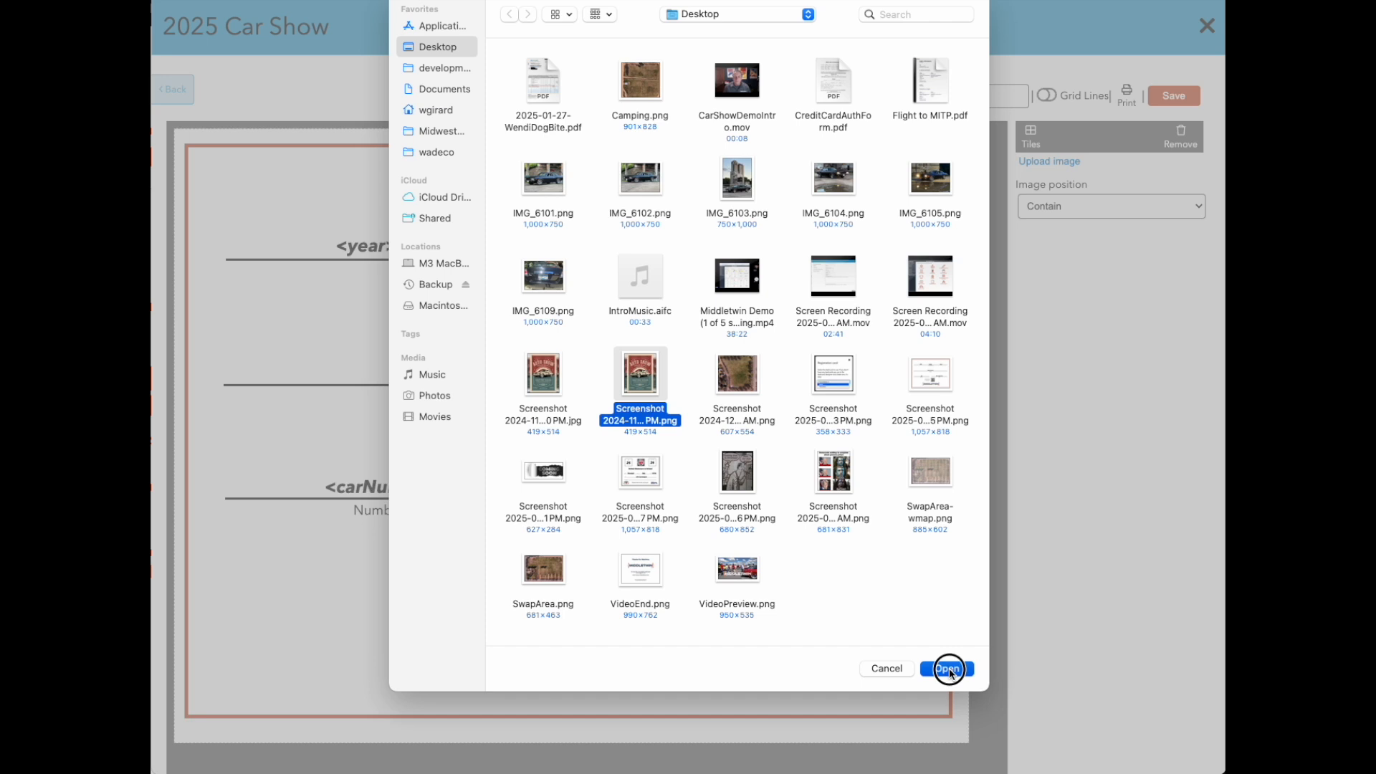
drag(435, 209, 261, 204)
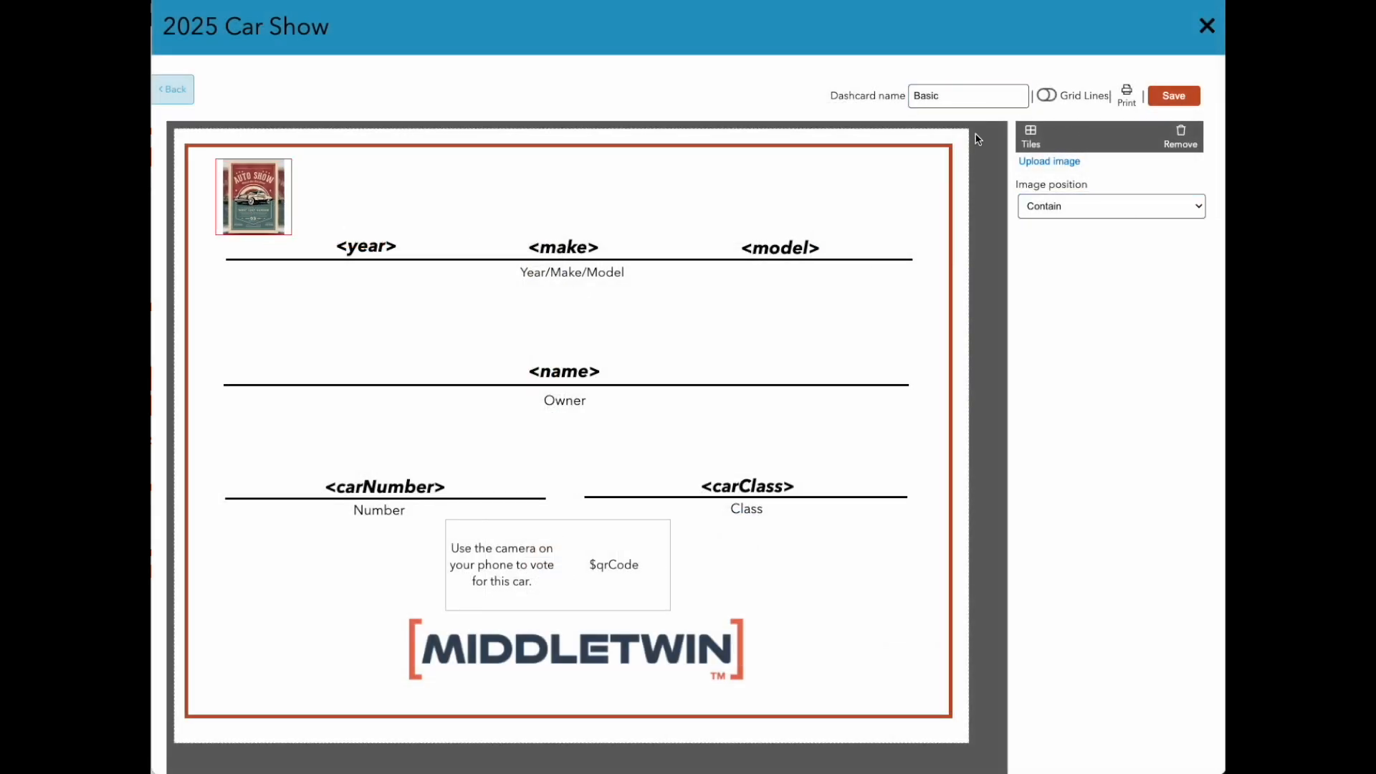
click(1036, 128)
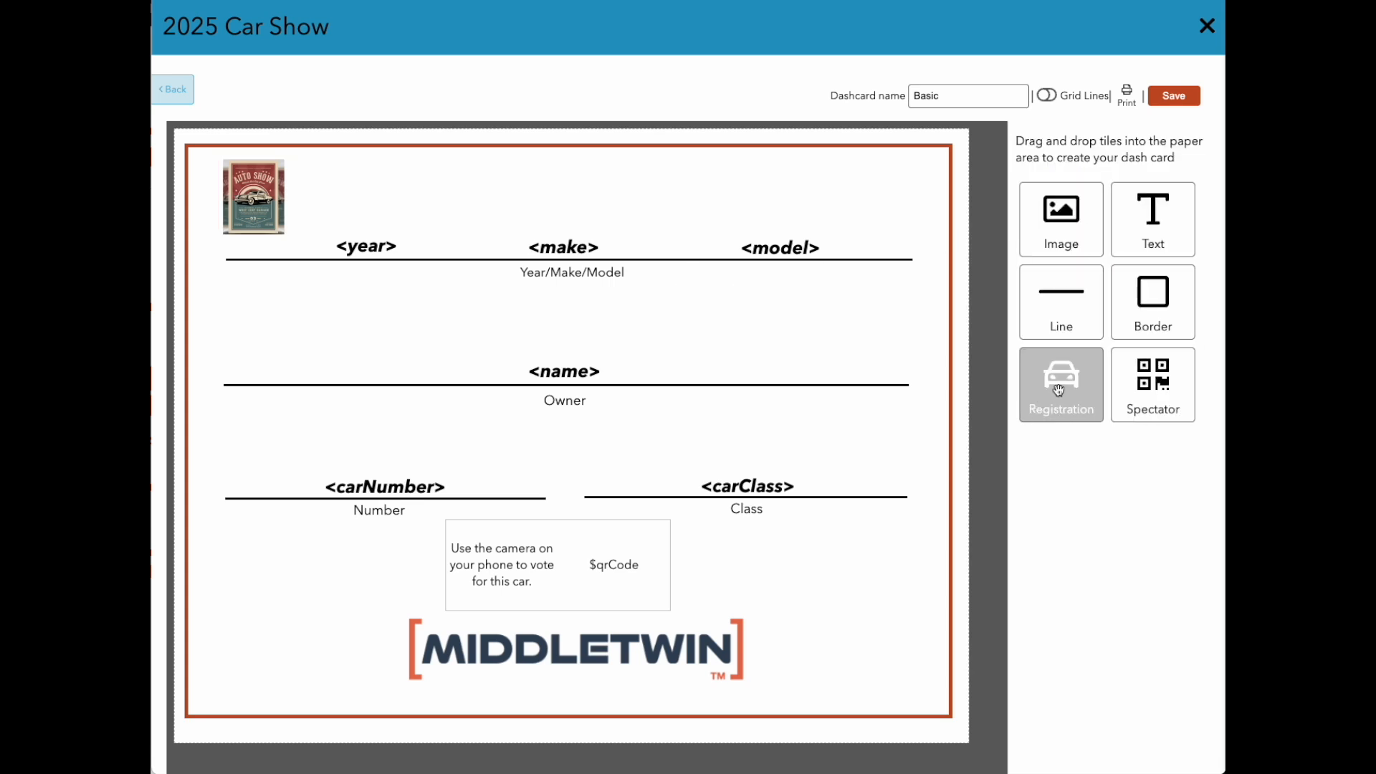
Step: Examine the registration data choices for the dashcard's model field and preview the card with grid lines on, then off
click(788, 242)
click(1067, 194)
click(1067, 192)
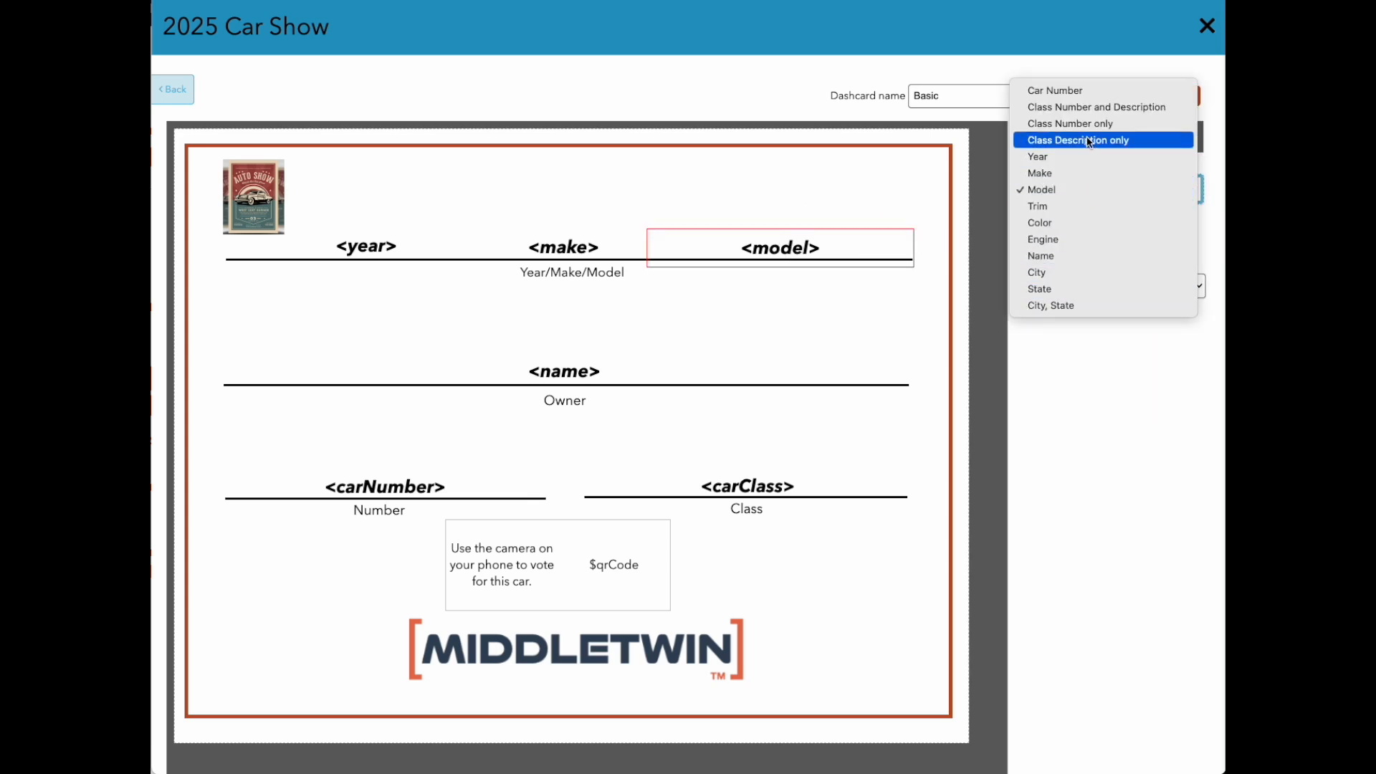
click(1106, 410)
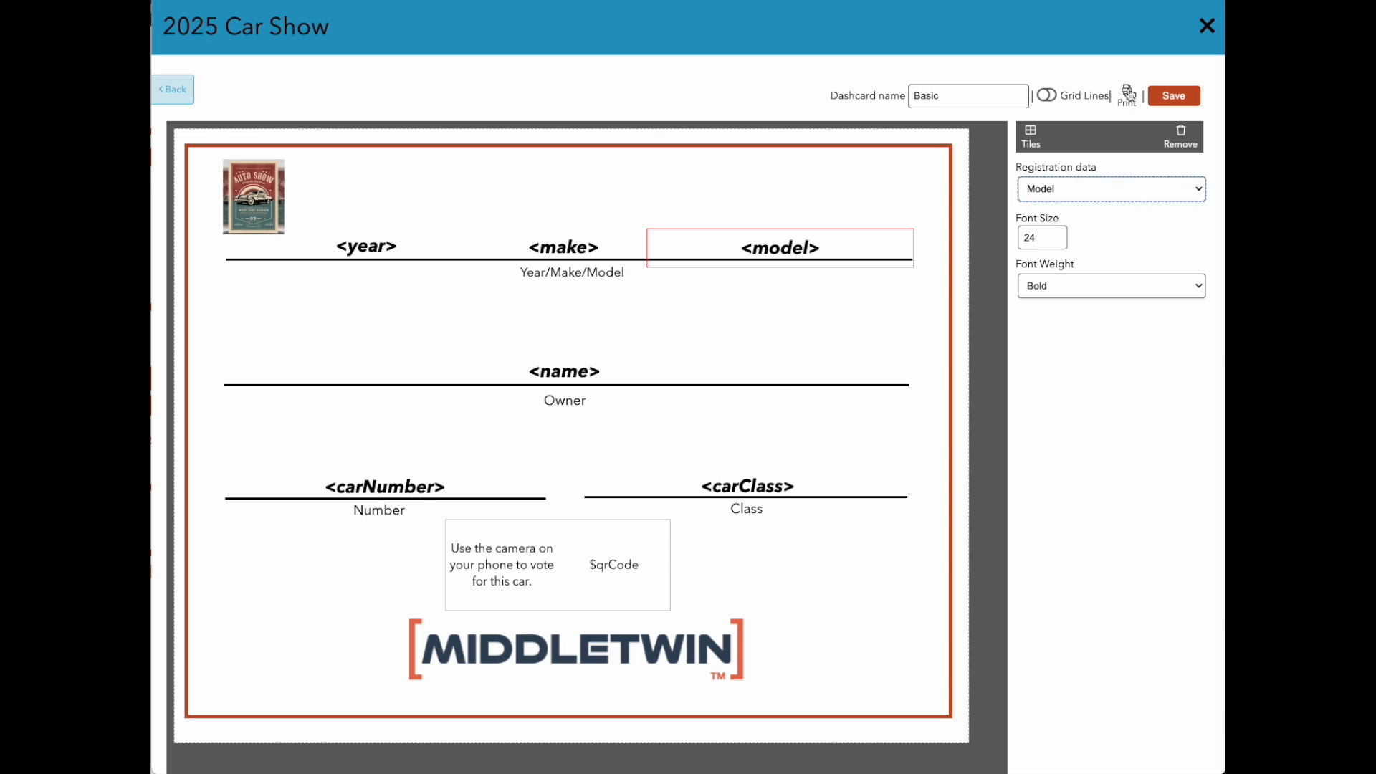
click(1048, 97)
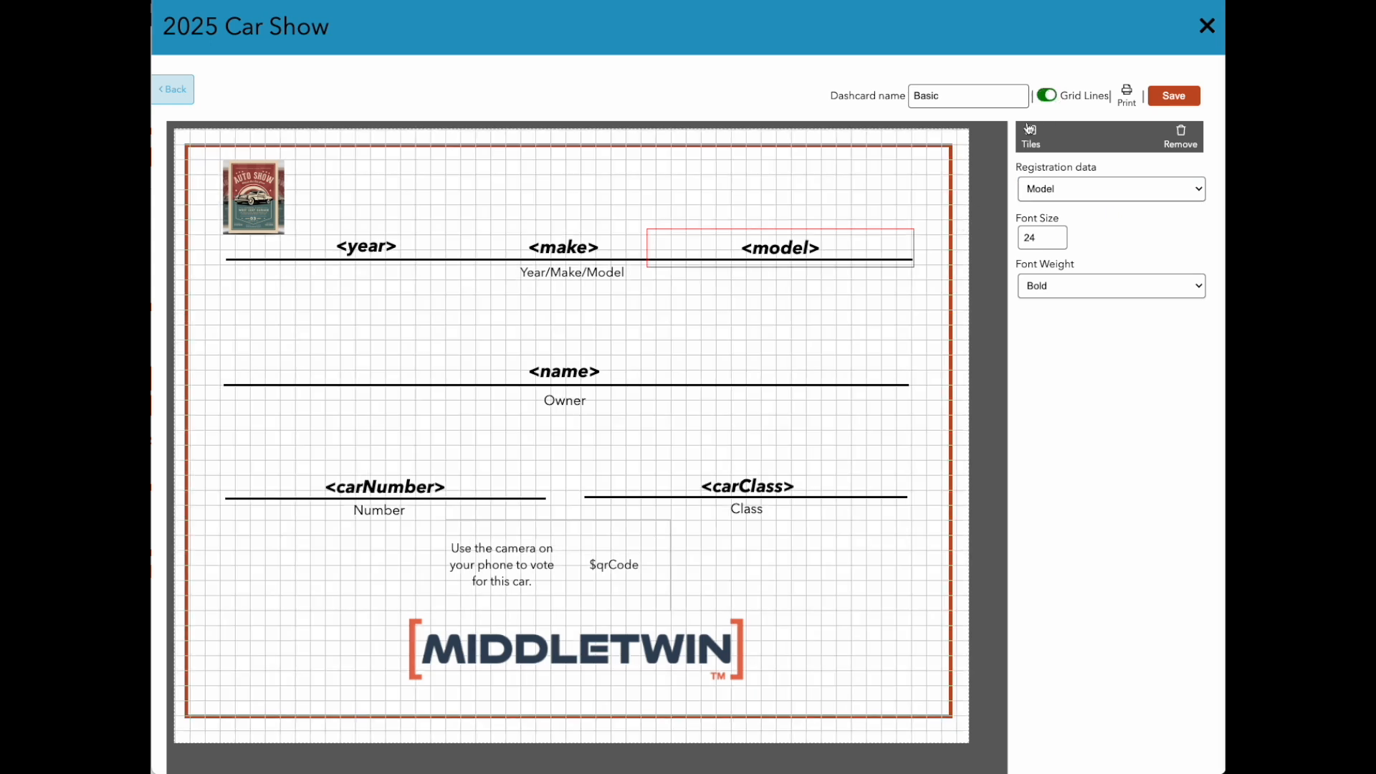
click(1049, 96)
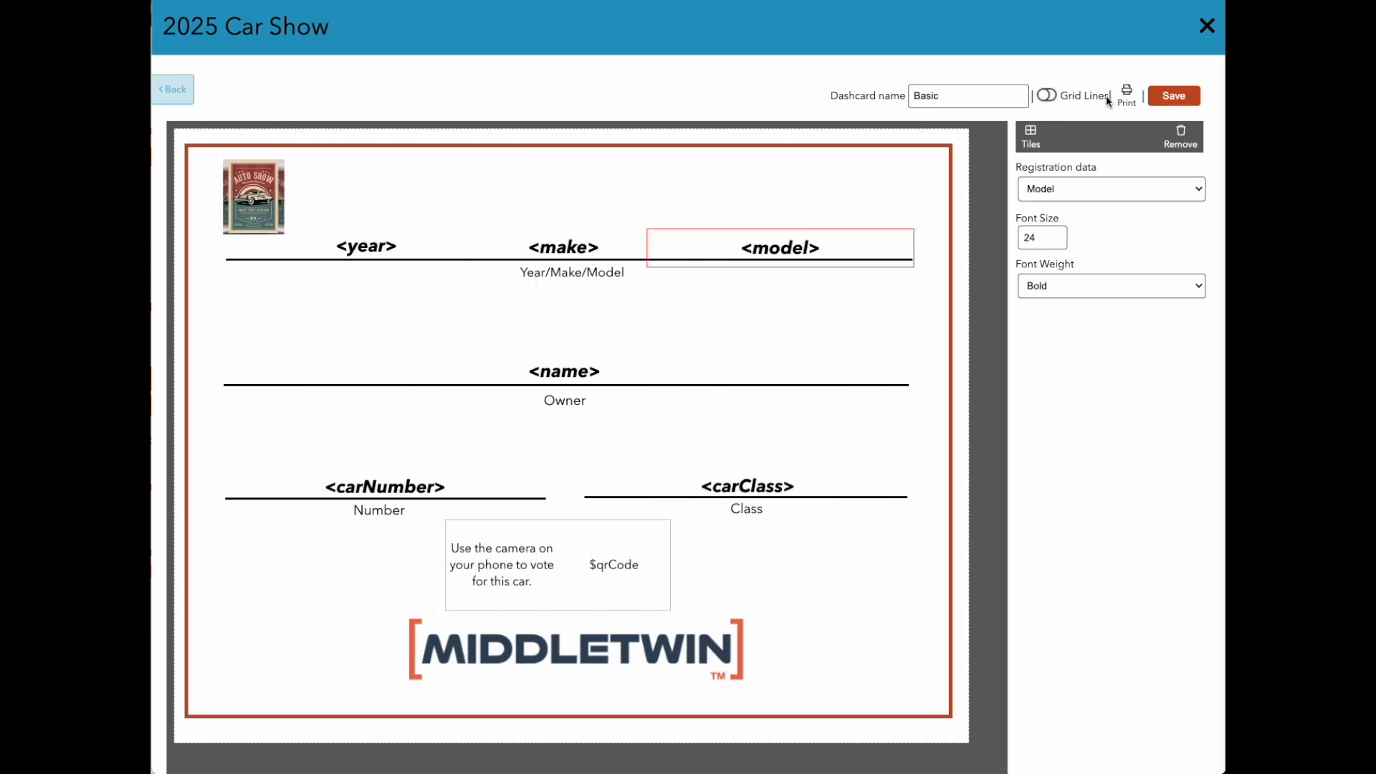
Step: Preview the Basic dashcard's printout with the model field and with the border selected, cancel printing, and return to the event overview
click(1128, 94)
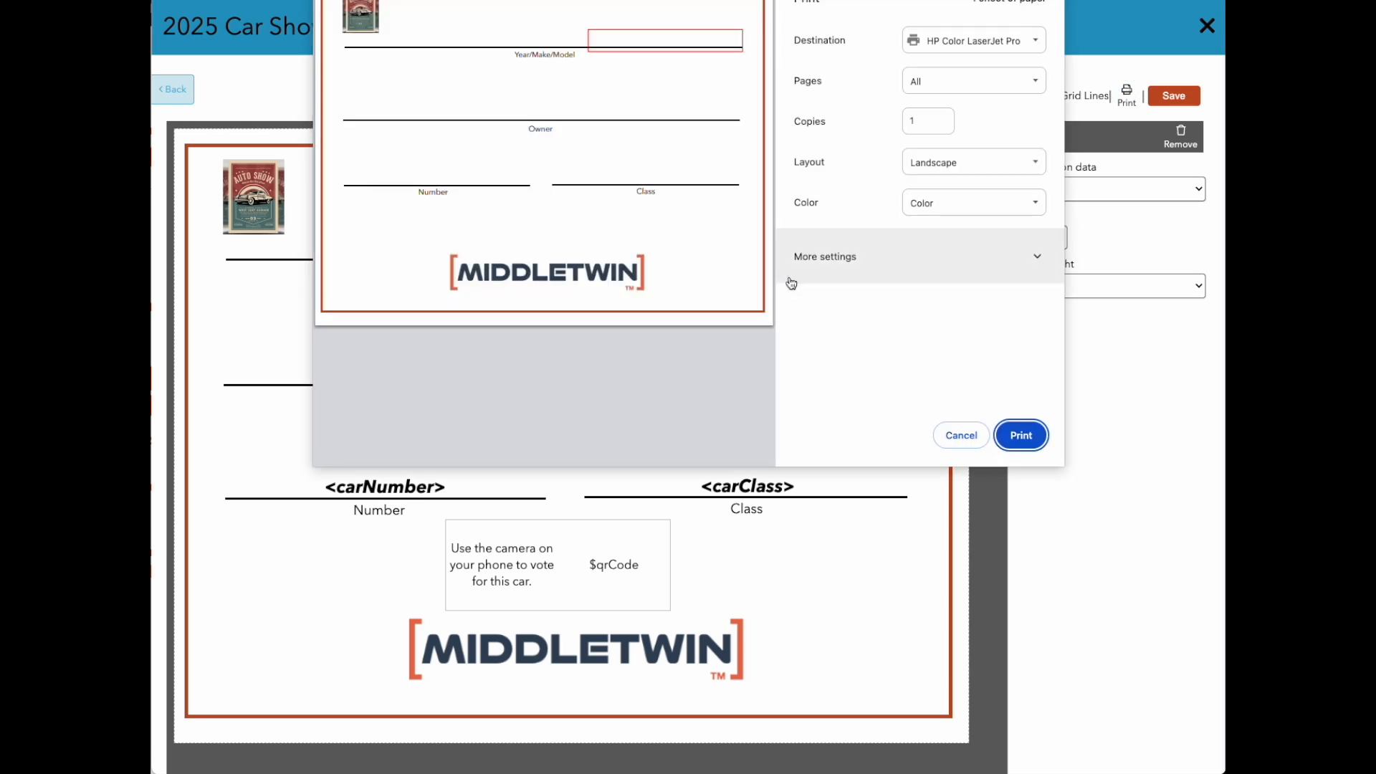
click(962, 435)
click(894, 572)
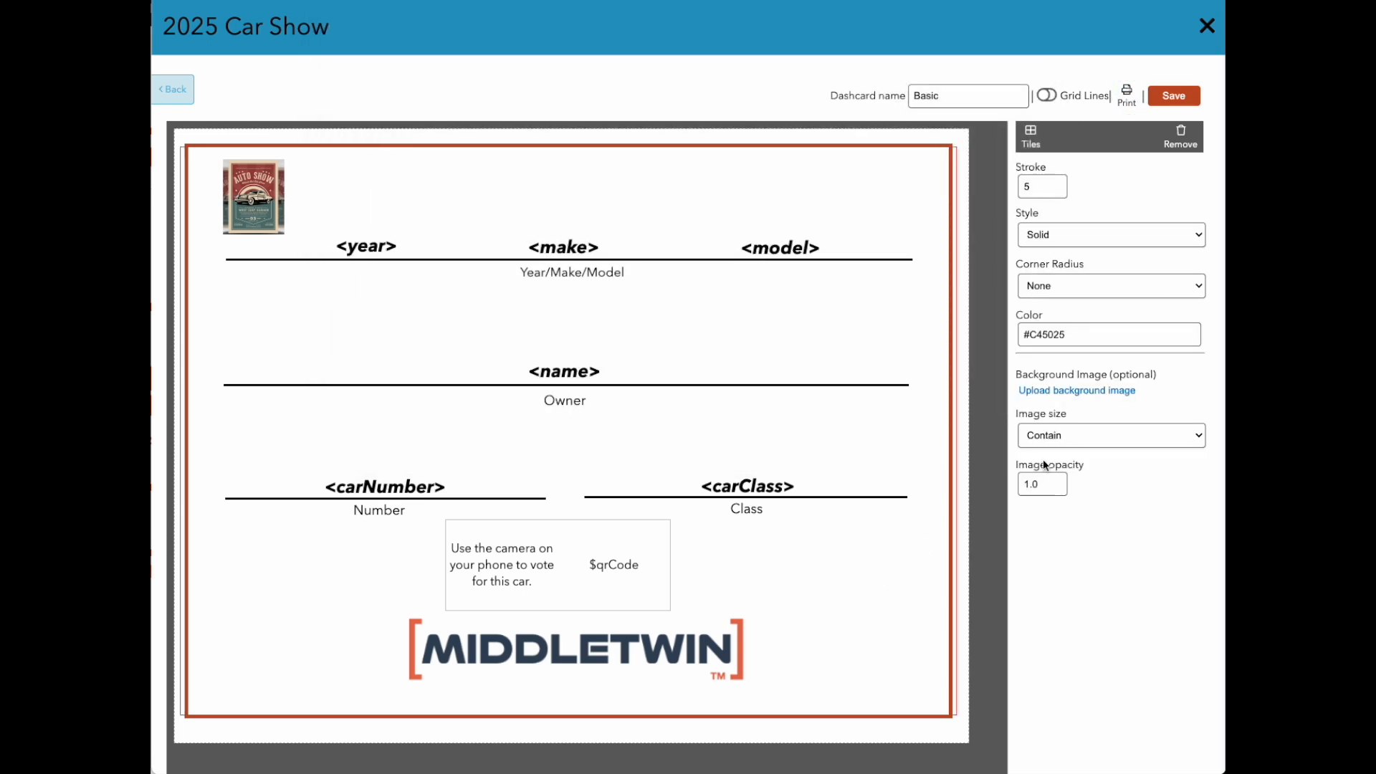
click(1128, 94)
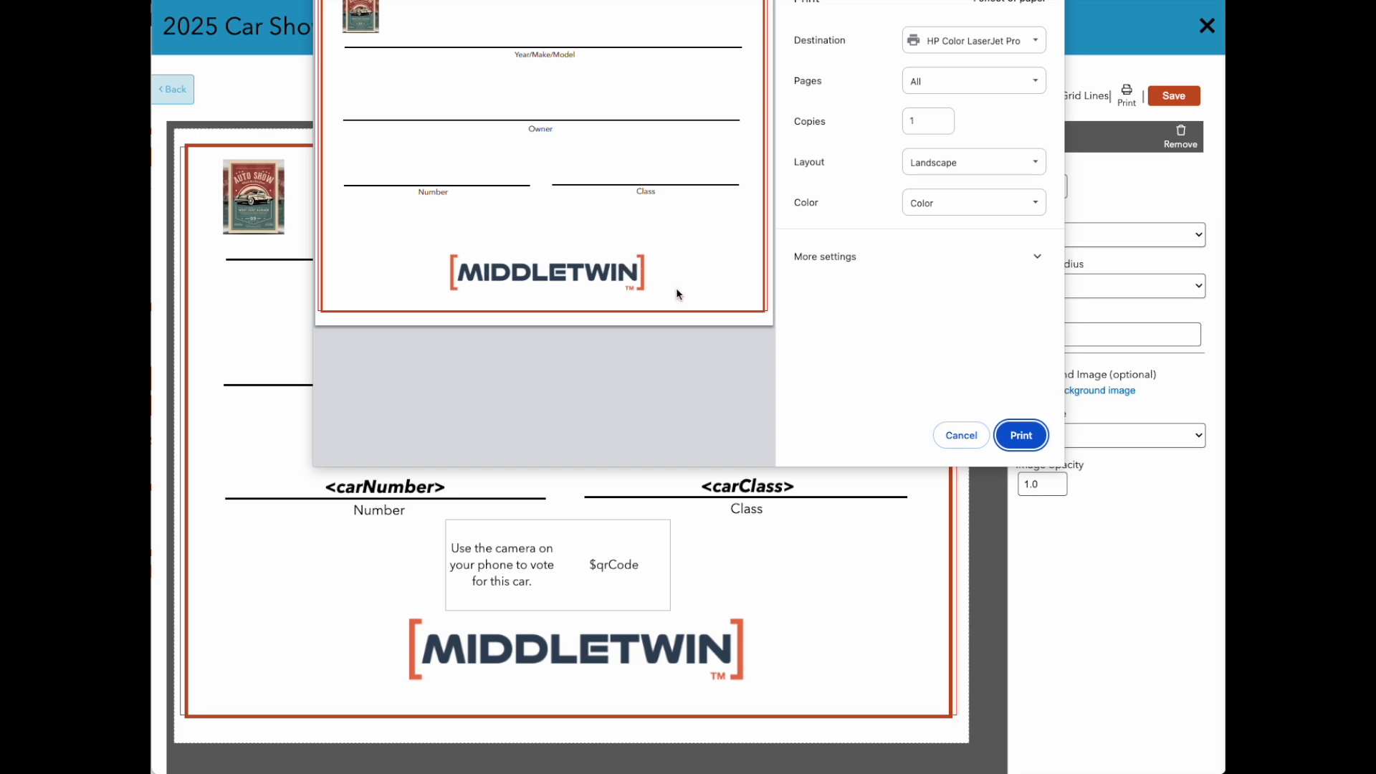
click(971, 441)
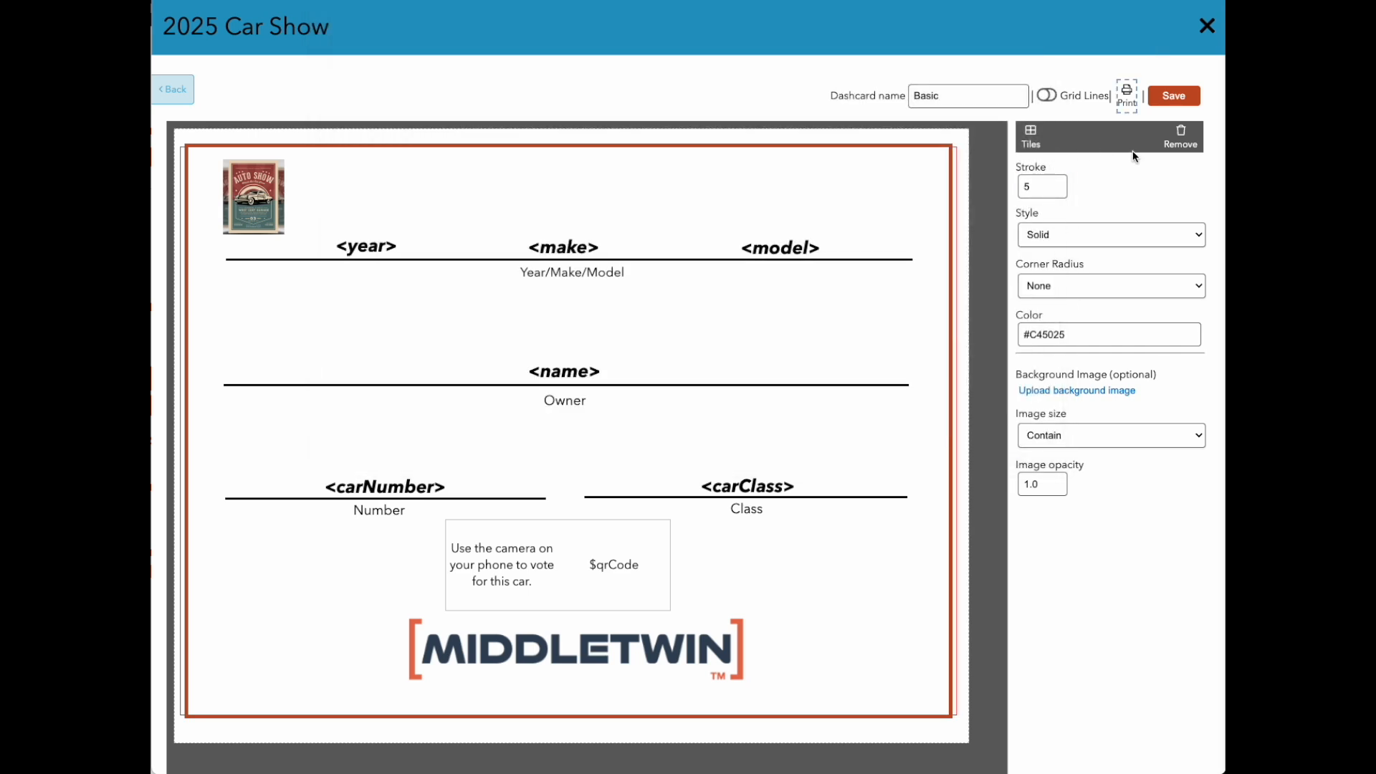
click(181, 94)
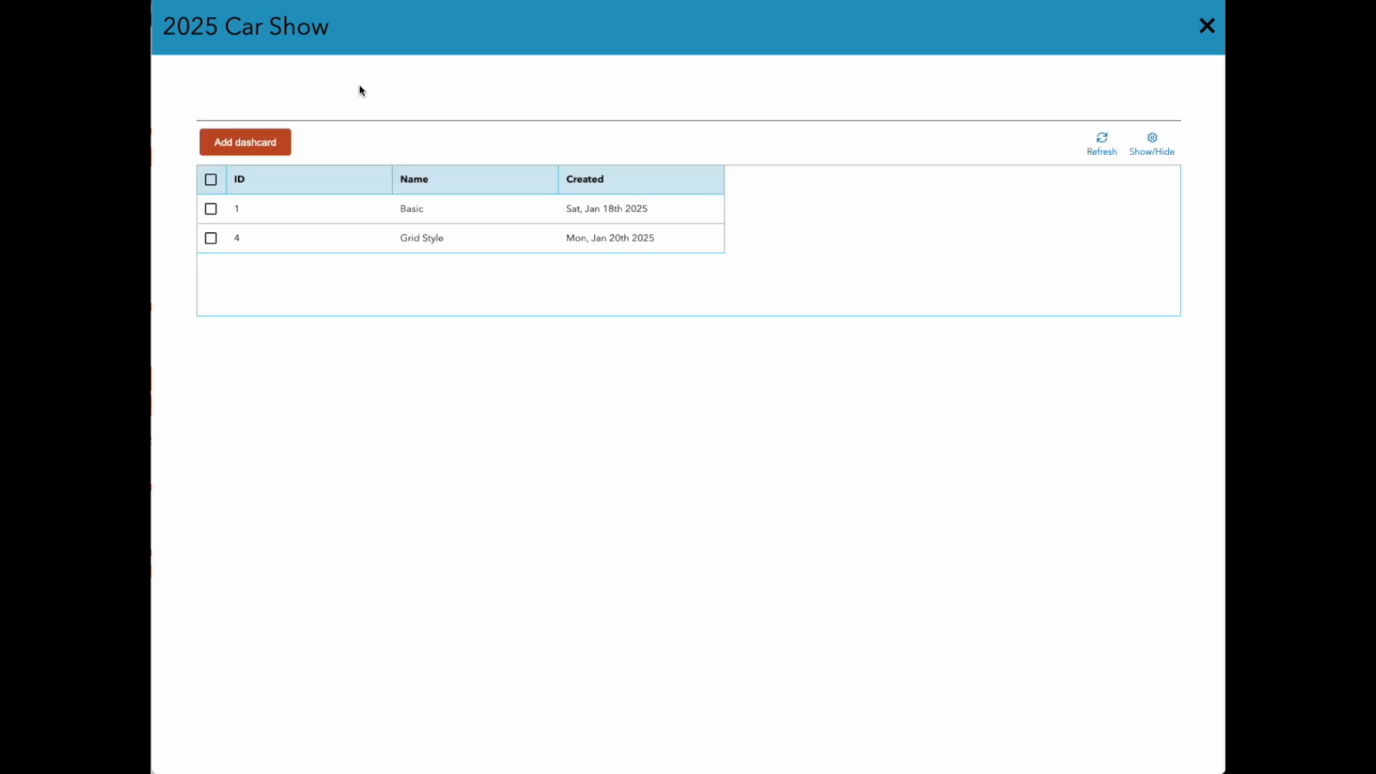
click(1205, 26)
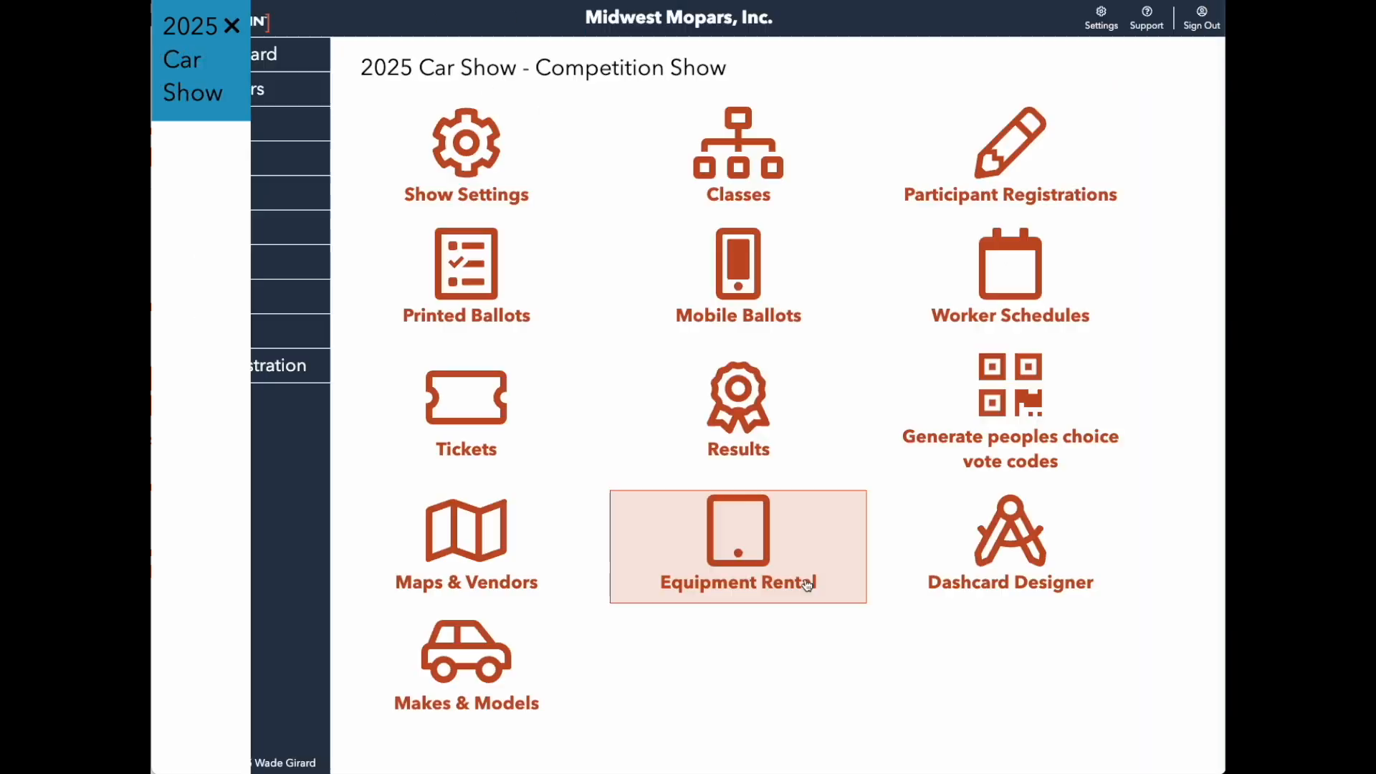
Step: Review the Makes and Models settings with free typing allowed and disallowed, and view AMC's models before returning to the overview
click(518, 661)
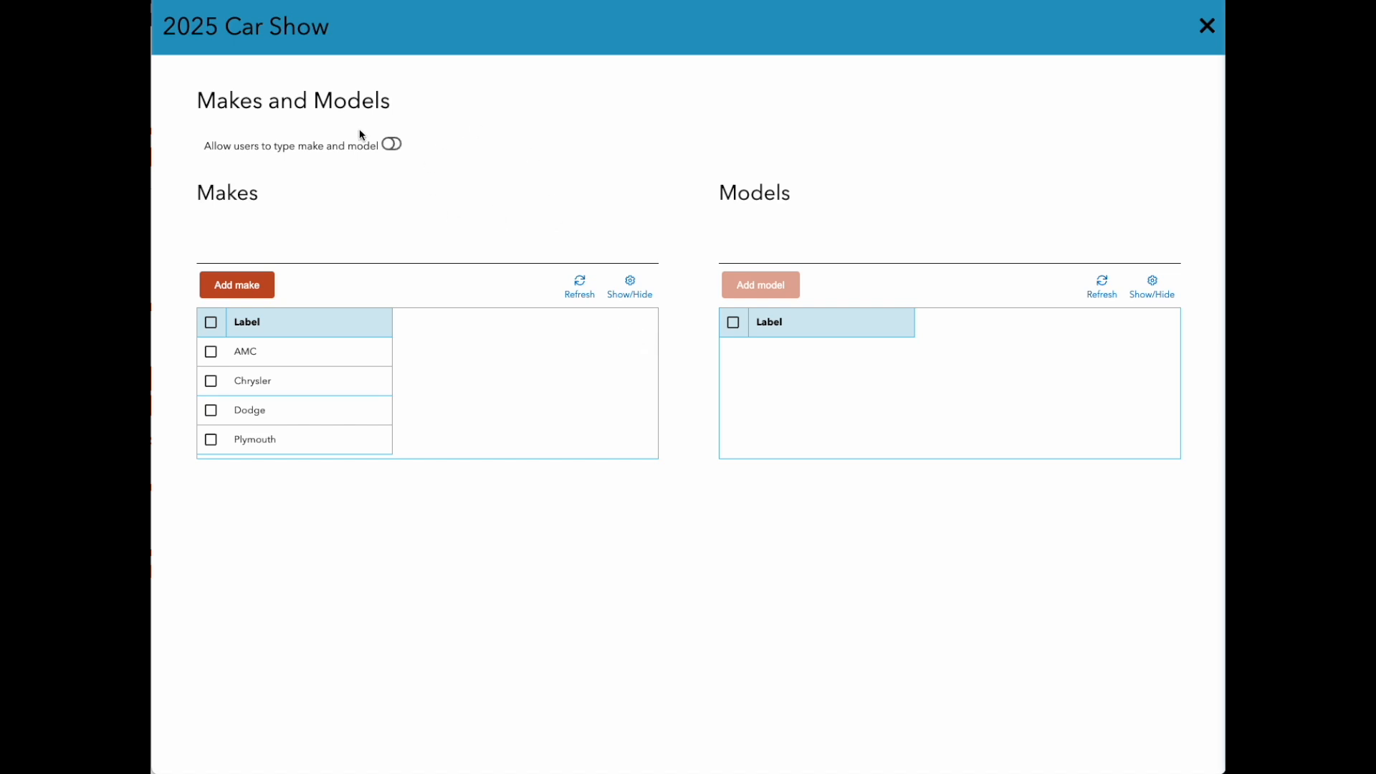
click(392, 145)
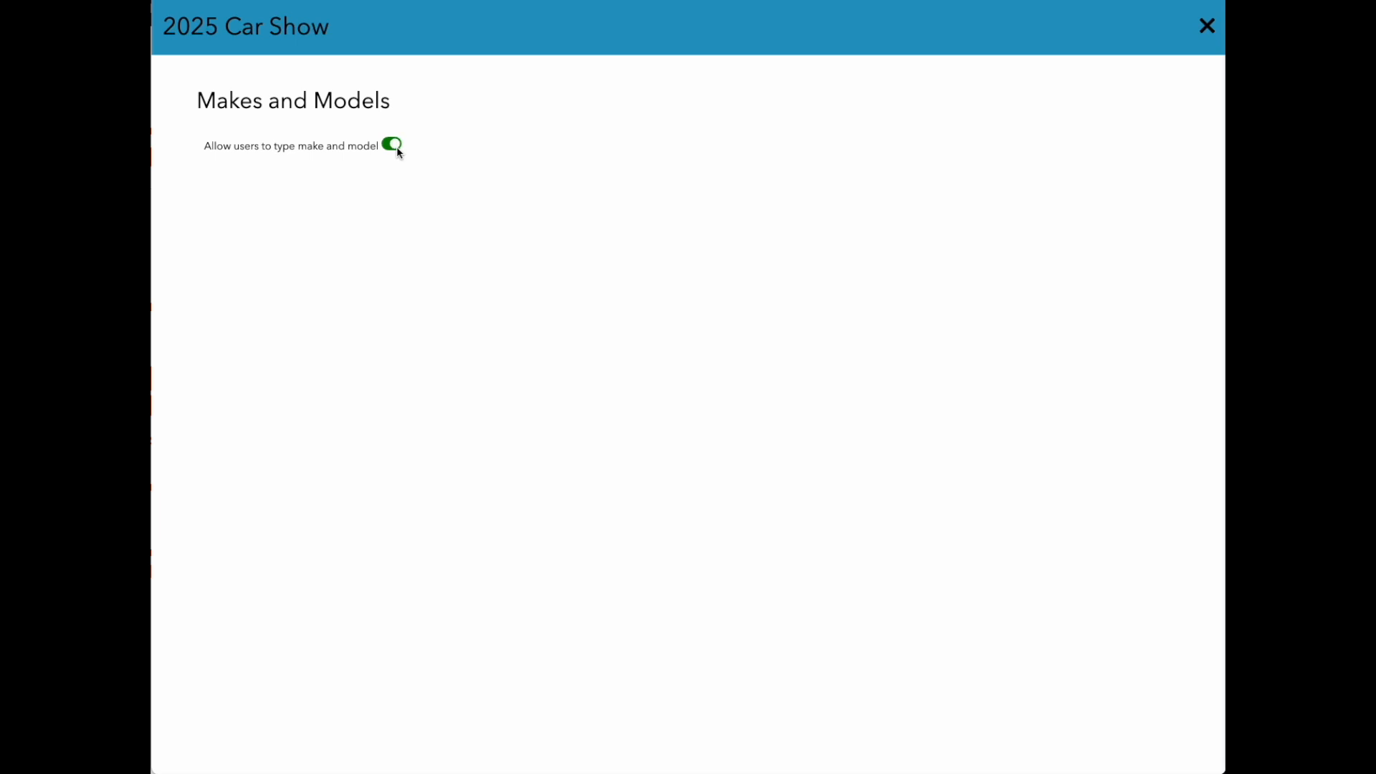
click(393, 145)
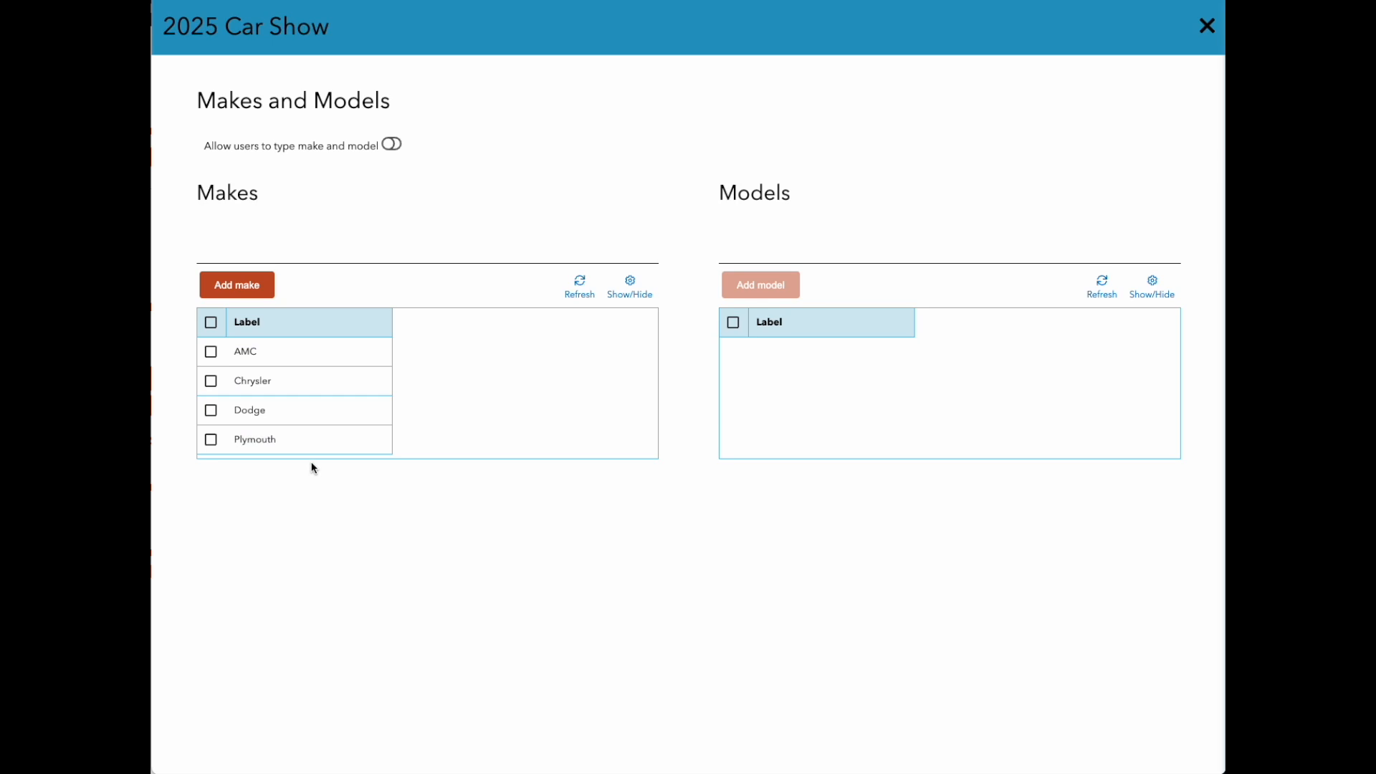
click(324, 354)
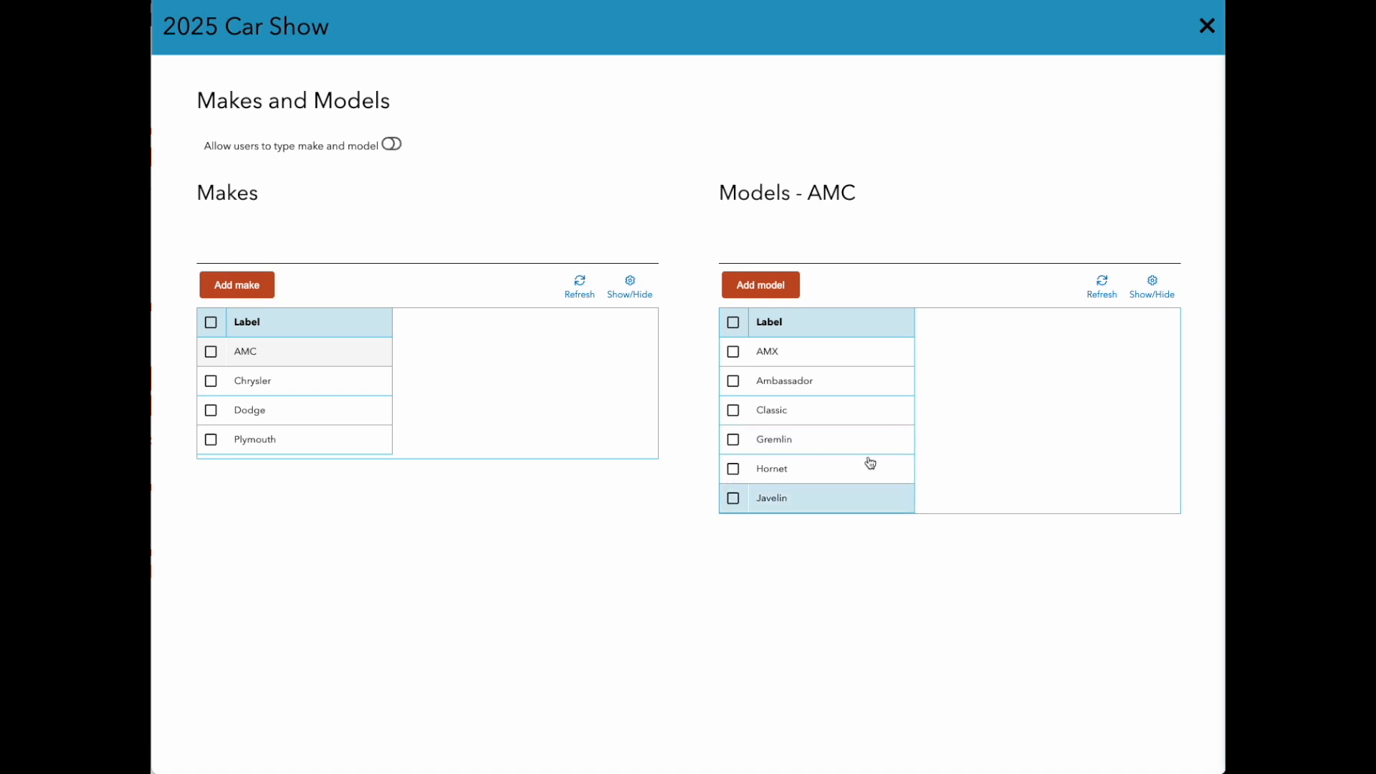
click(1208, 27)
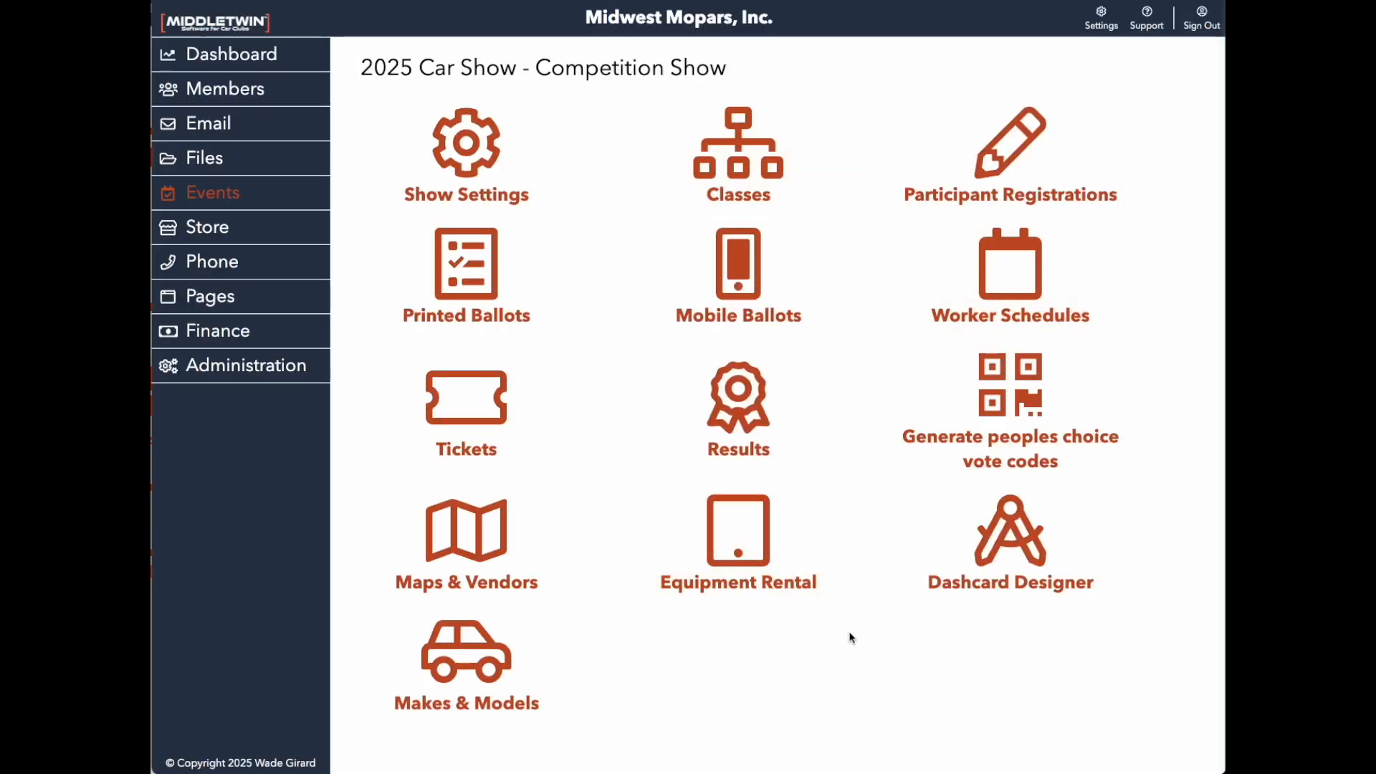